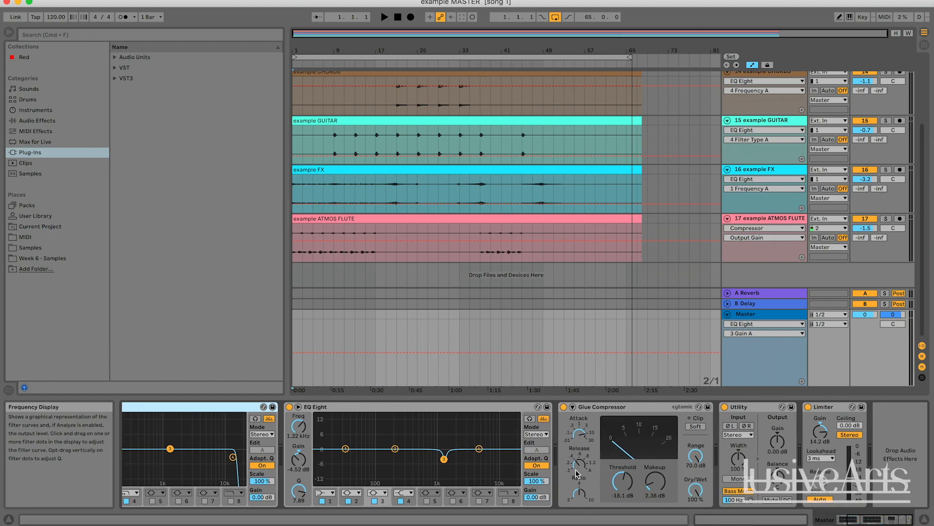
# Step: Look through the master track's effect chain, from the two EQ Eights to the Glue Compressor, Utility and Limiter
pyautogui.rightClick(827, 408)
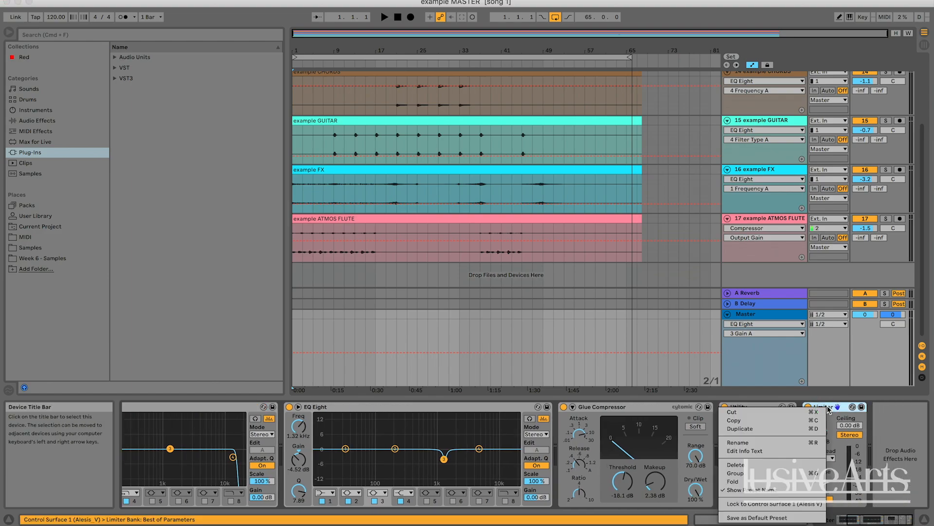
pyautogui.press('Escape')
pyautogui.click(880, 437)
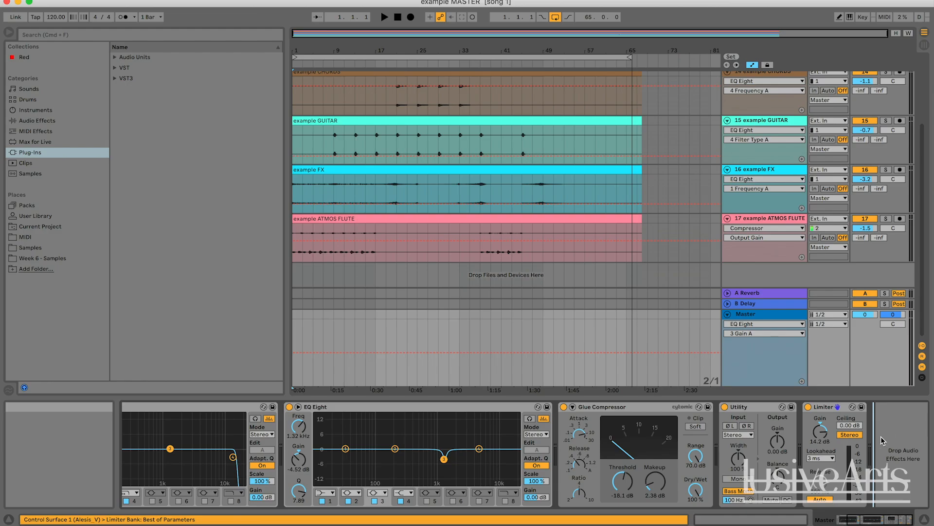
pyautogui.click(831, 409)
pyautogui.click(764, 407)
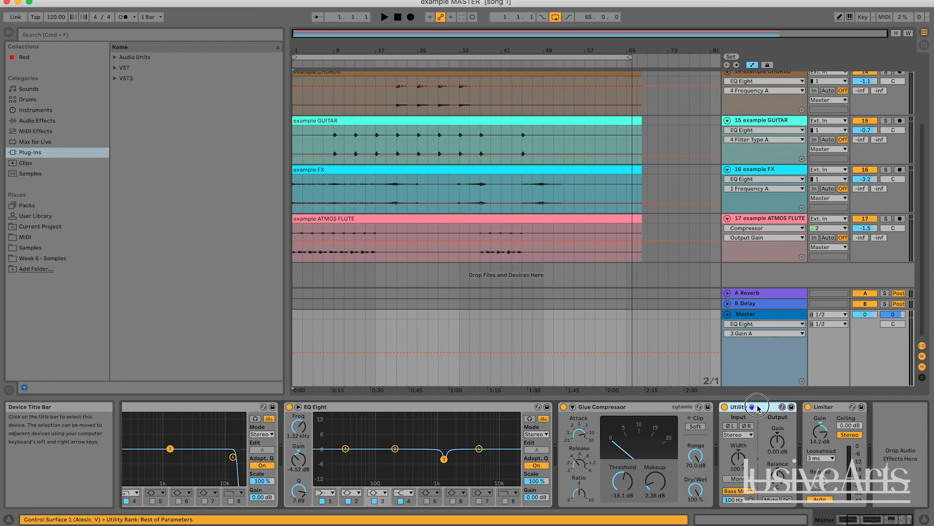
pyautogui.click(614, 409)
pyautogui.hscroll(-3, 389, 438)
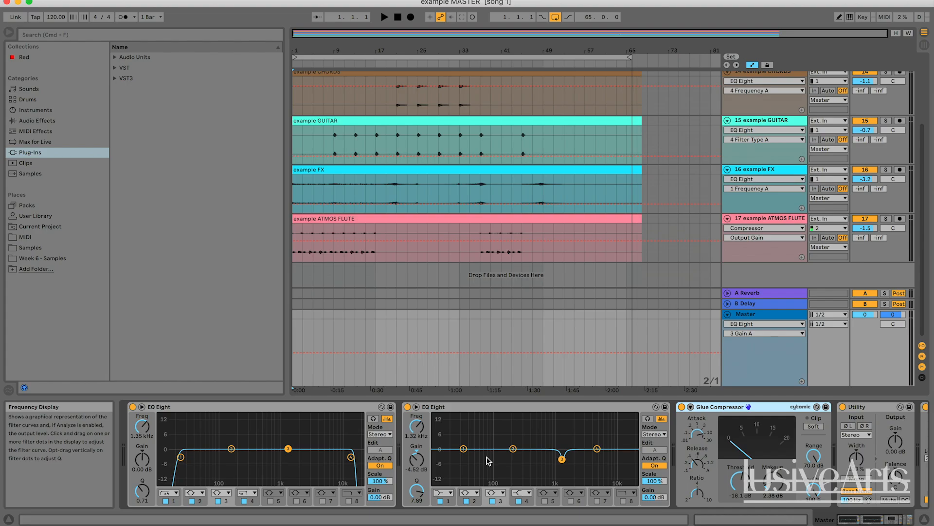
pyautogui.hscroll(3, 476, 431)
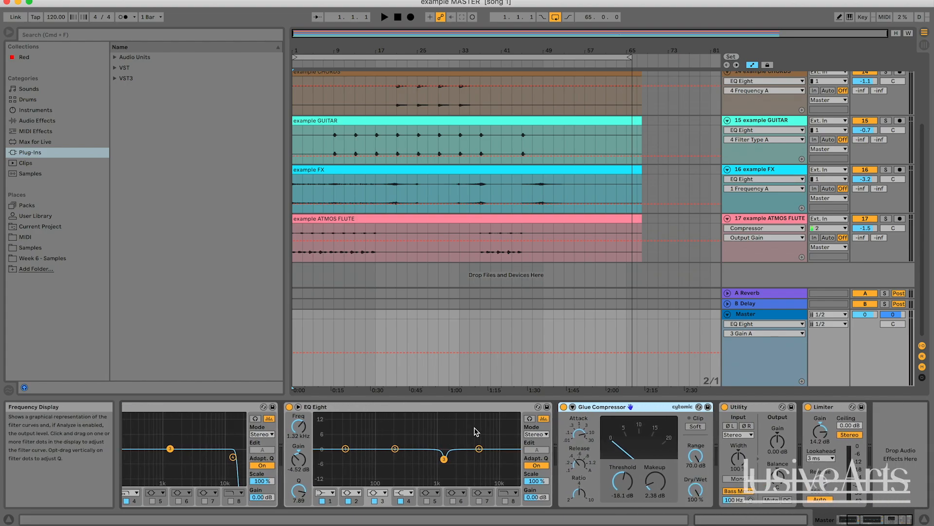
pyautogui.hscroll(-2, 477, 432)
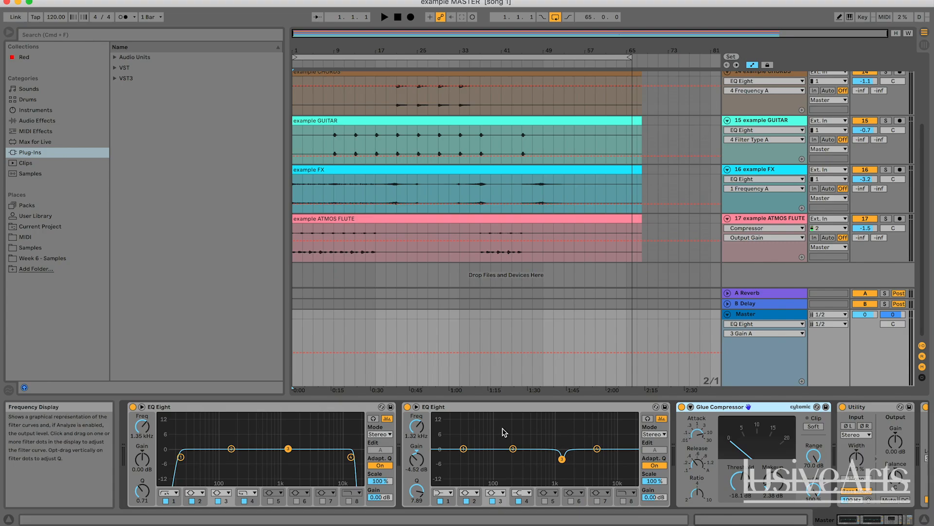
pyautogui.hscroll(2, 476, 431)
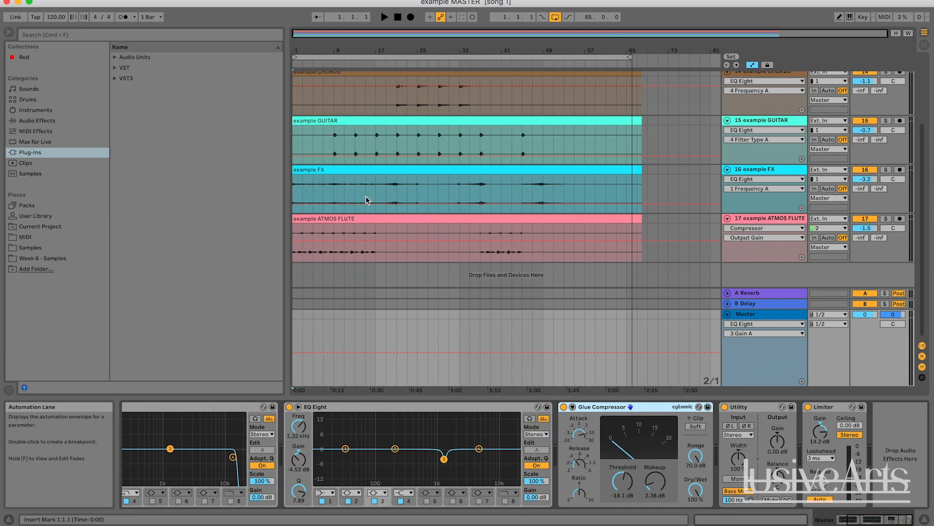
pyautogui.hscroll(-3, 243, 446)
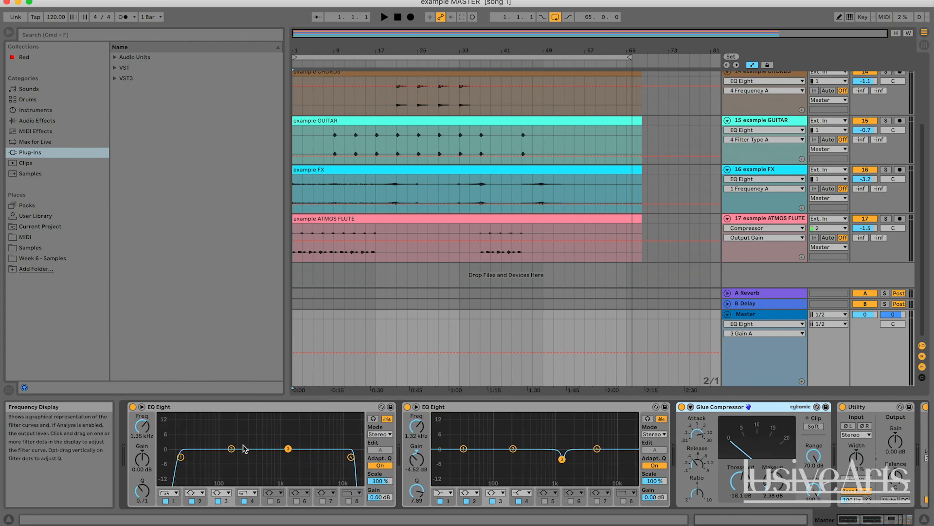
pyautogui.hscroll(3, 243, 447)
pyautogui.click(888, 431)
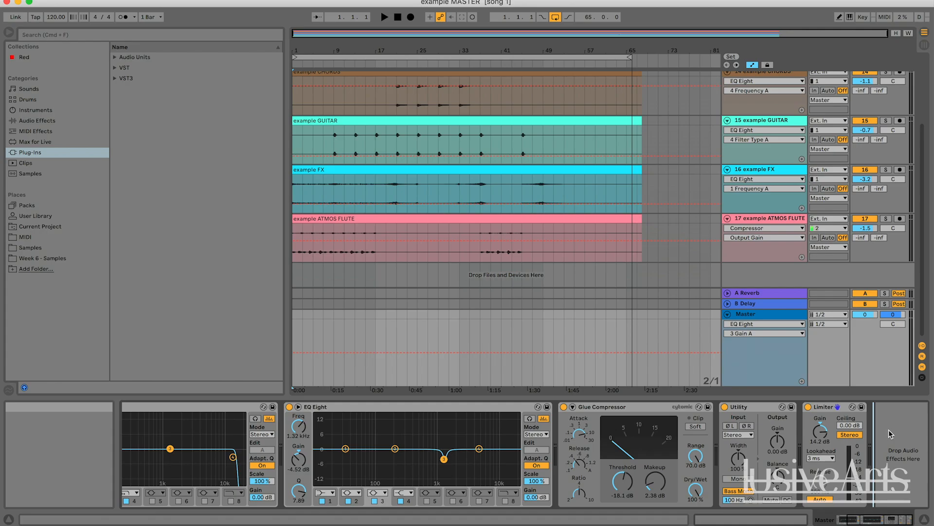
pyautogui.click(831, 455)
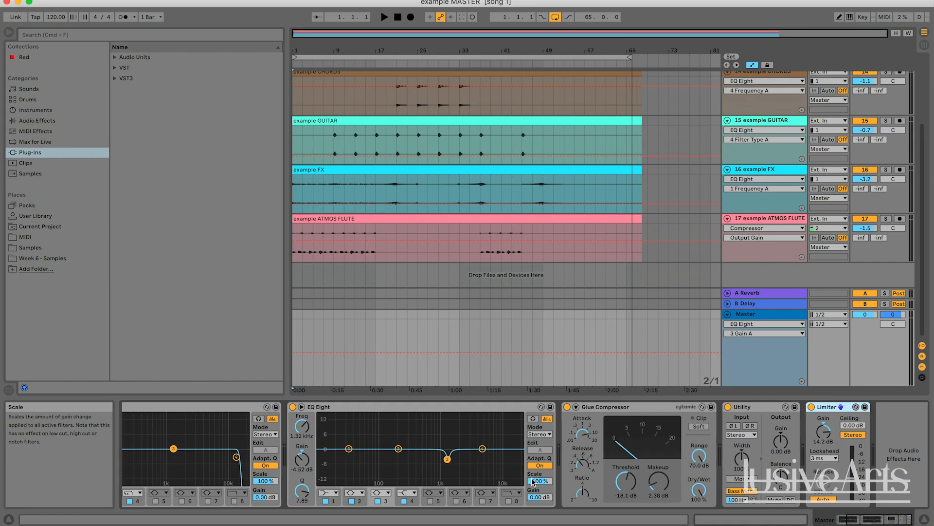
pyautogui.hscroll(-3, 534, 482)
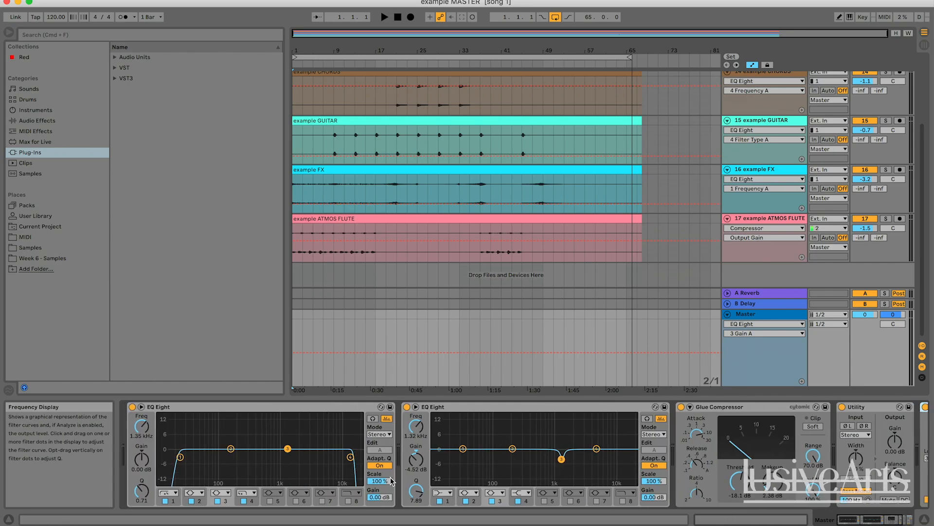
pyautogui.hscroll(3, 560, 458)
pyautogui.hscroll(-3, 603, 465)
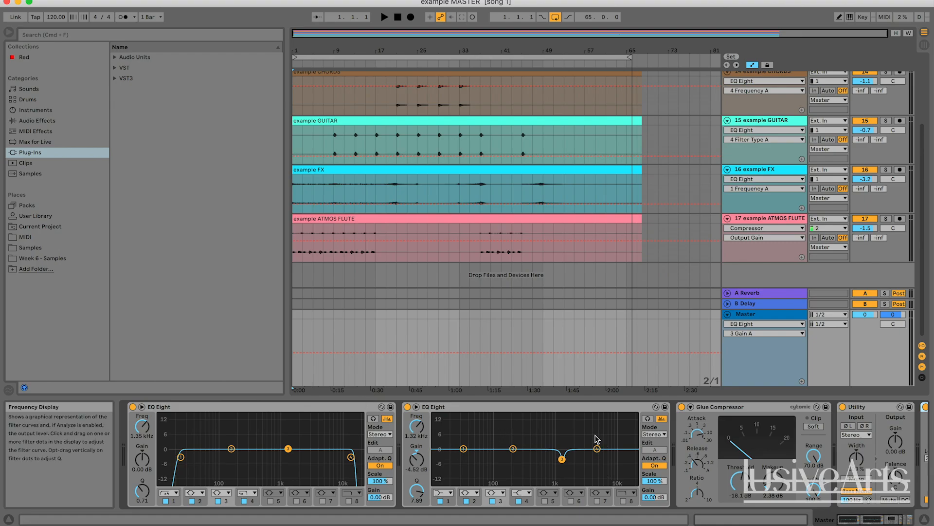
pyautogui.hscroll(3, 672, 455)
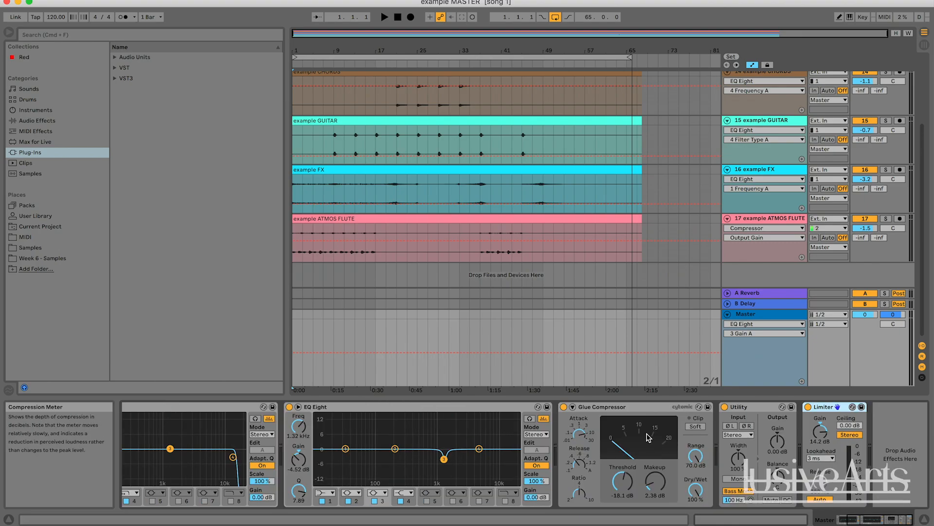
pyautogui.click(612, 408)
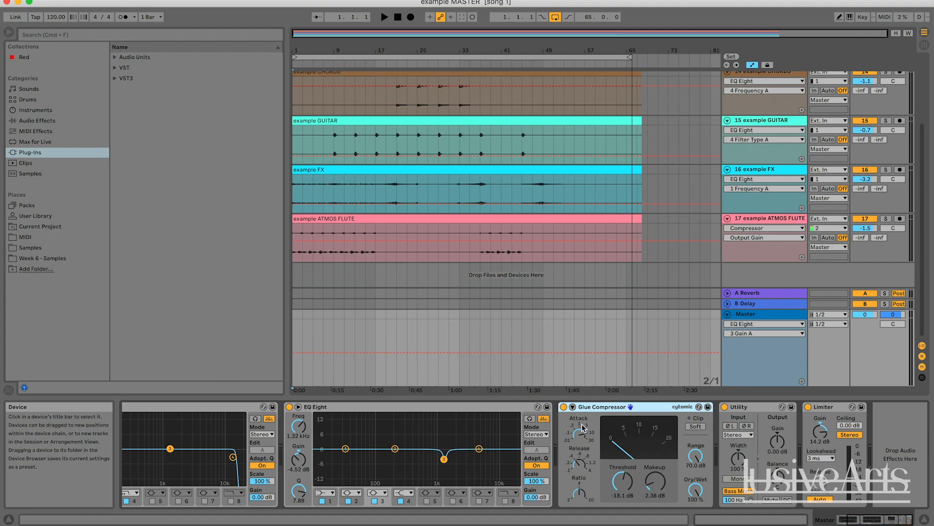
# Step: Group all the effects on the master track into one Audio Effect Rack and hide the devices inside it
pyautogui.click(825, 407)
pyautogui.hscroll(-3, 582, 470)
pyautogui.click(326, 407)
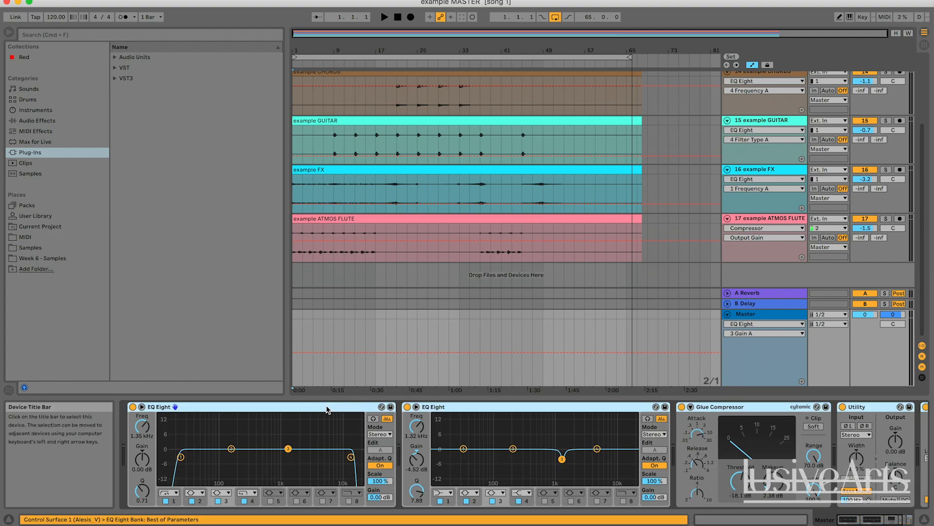
pyautogui.press('super+a')
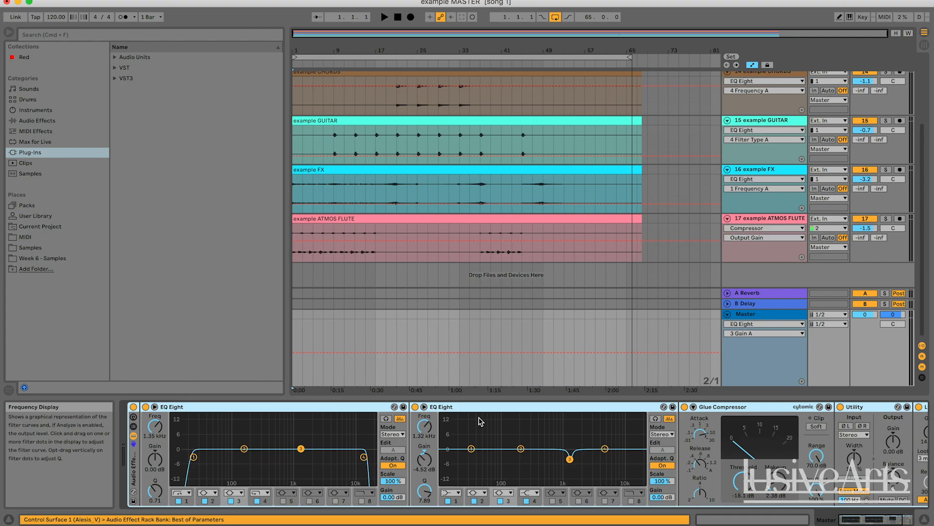
pyautogui.press('super+g')
pyautogui.click(134, 436)
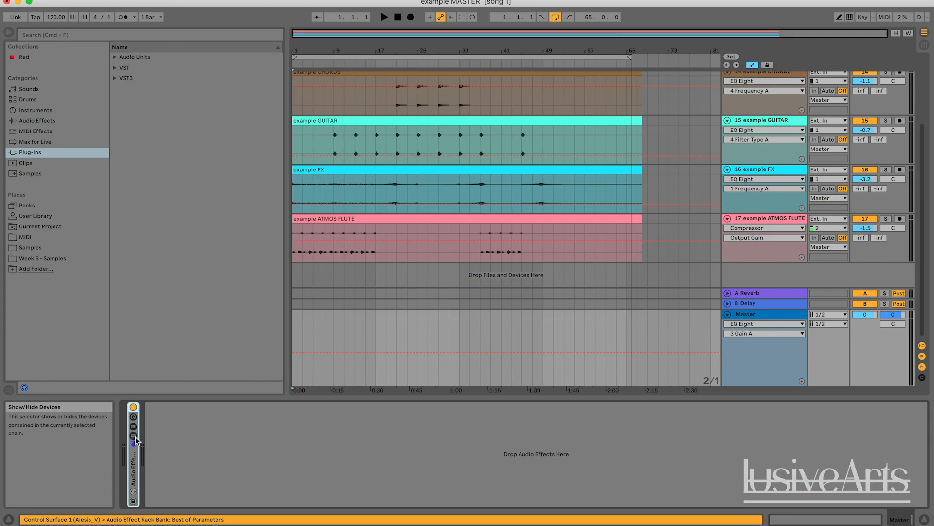
# Step: Switch off the master track's Audio Effect Rack and briefly play the song from the start without it
pyautogui.click(133, 407)
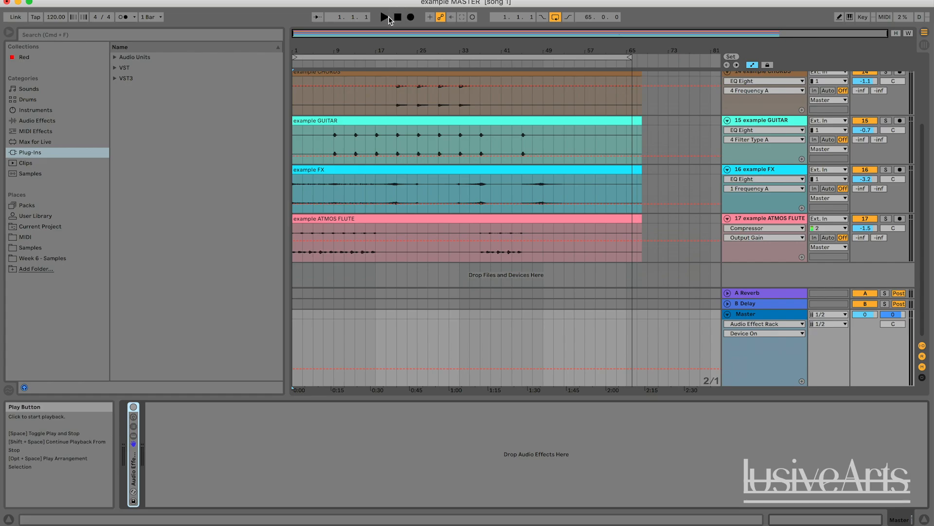
pyautogui.click(384, 17)
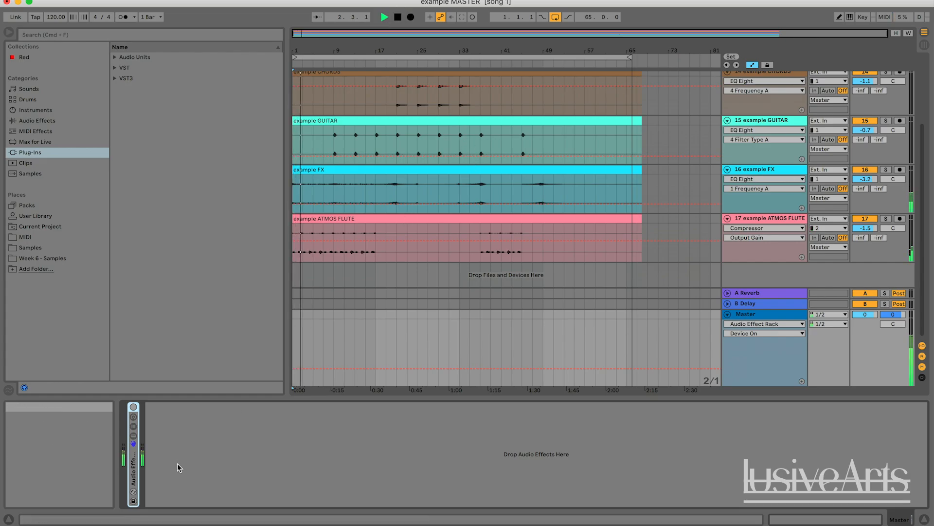
pyautogui.press('space')
# Step: Reveal the devices in the switched-off rack, look through the whole chain, and hide them again
pyautogui.click(133, 436)
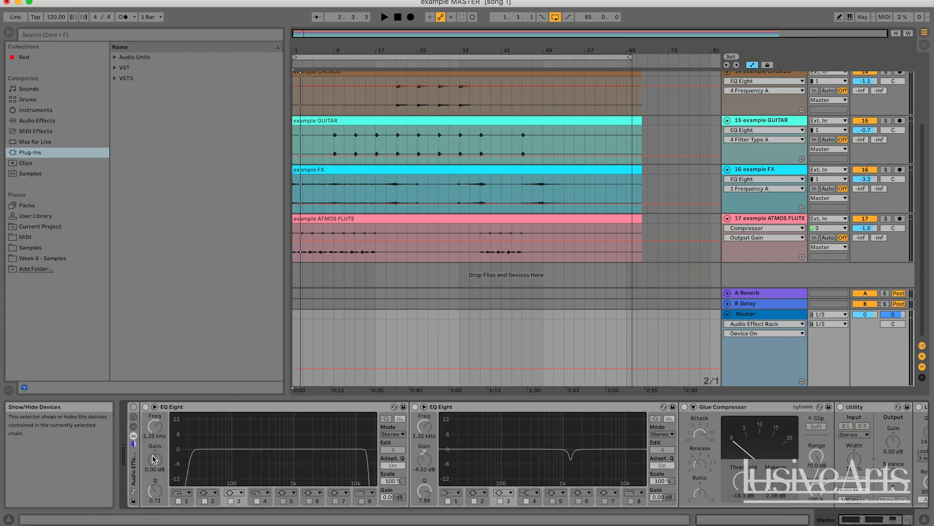
pyautogui.click(133, 436)
pyautogui.click(133, 436)
pyautogui.click(133, 436)
pyautogui.click(133, 436)
pyautogui.hscroll(5, 506, 491)
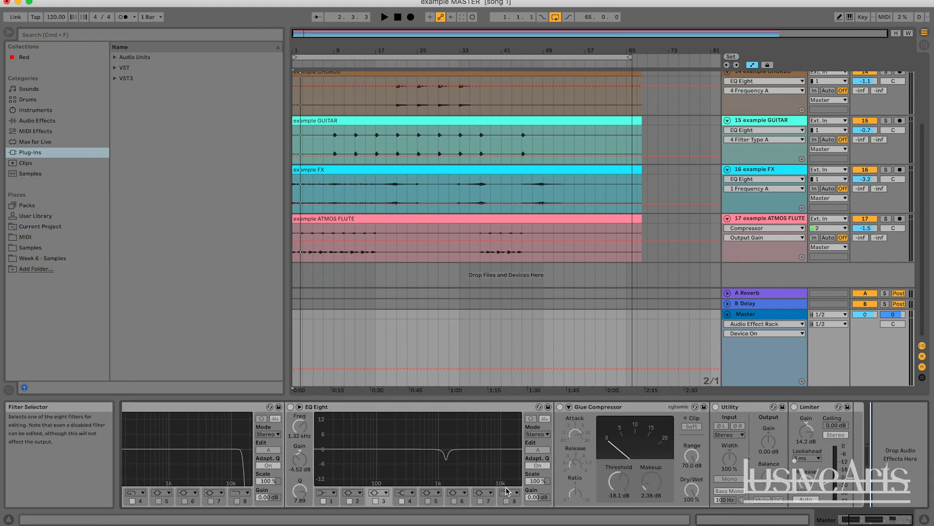
pyautogui.hscroll(-5, 519, 427)
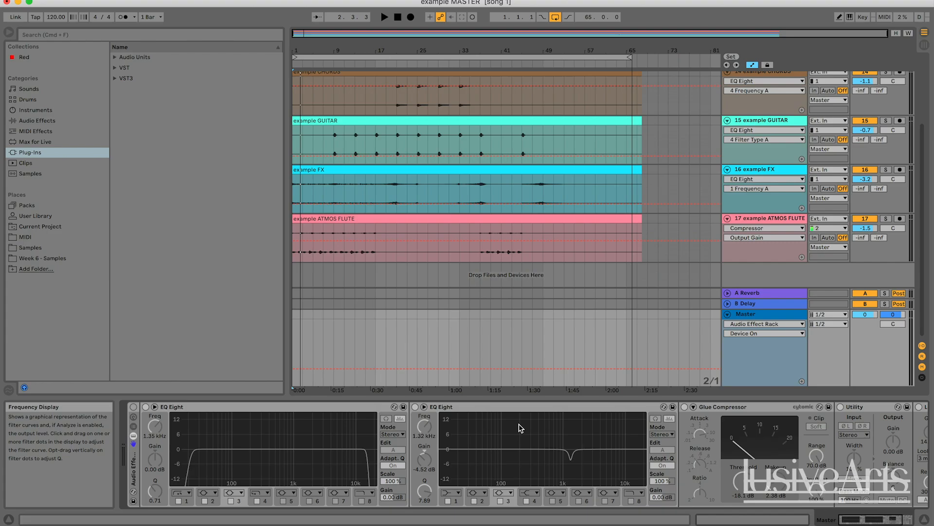
pyautogui.click(134, 437)
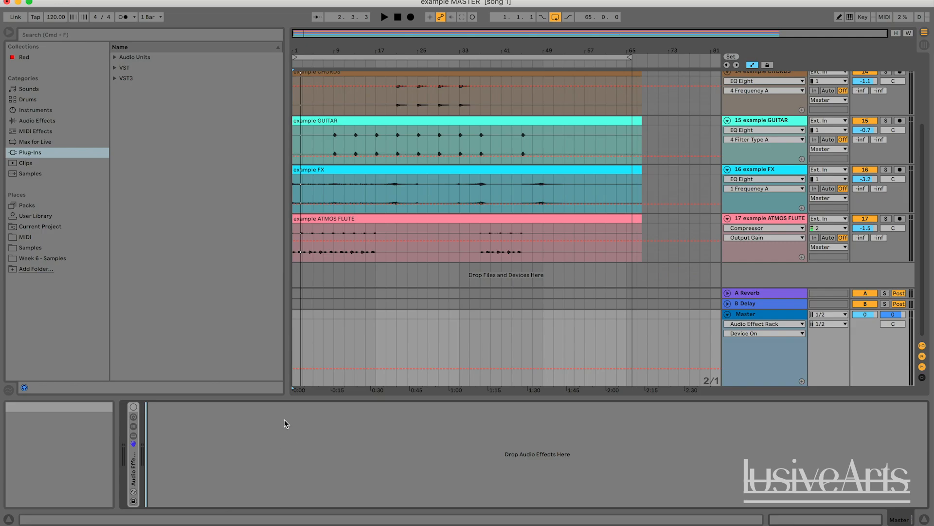
# Step: Load the Ozone 9 VST plug-in onto the master track after the rack and move its window clear of the plug-in list
pyautogui.click(116, 68)
pyautogui.scroll(-10, 185, 214)
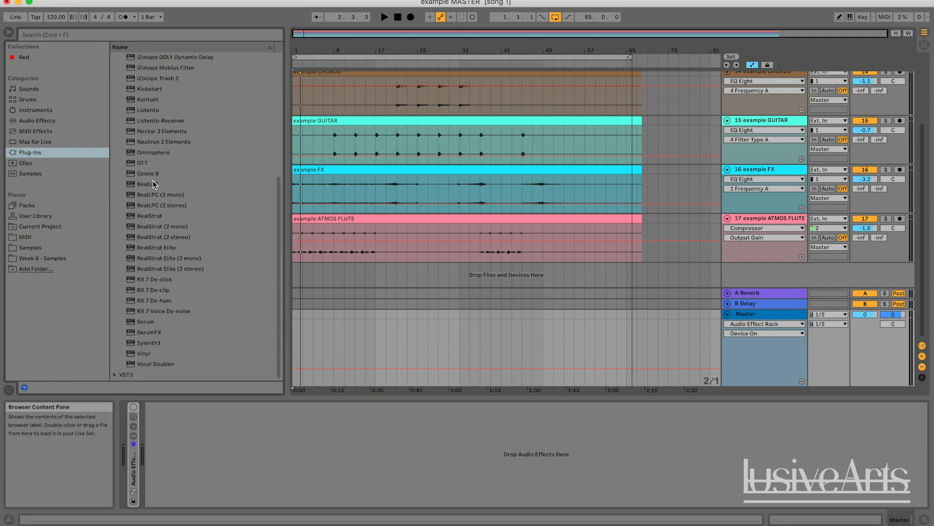
pyautogui.moveTo(145, 173)
pyautogui.mouseDown()
pyautogui.moveTo(180, 390)
pyautogui.moveTo(211, 436)
pyautogui.mouseUp()
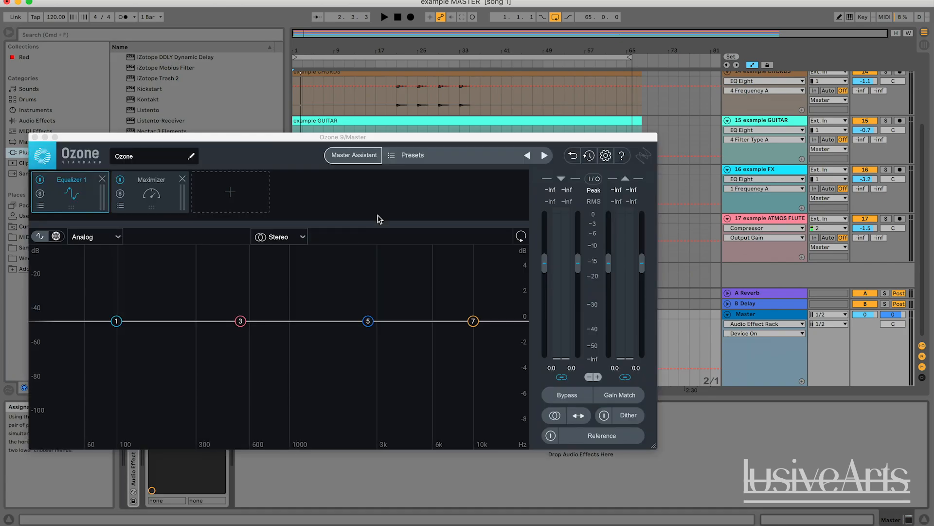
pyautogui.moveTo(349, 140); pyautogui.dragTo(459, 106)
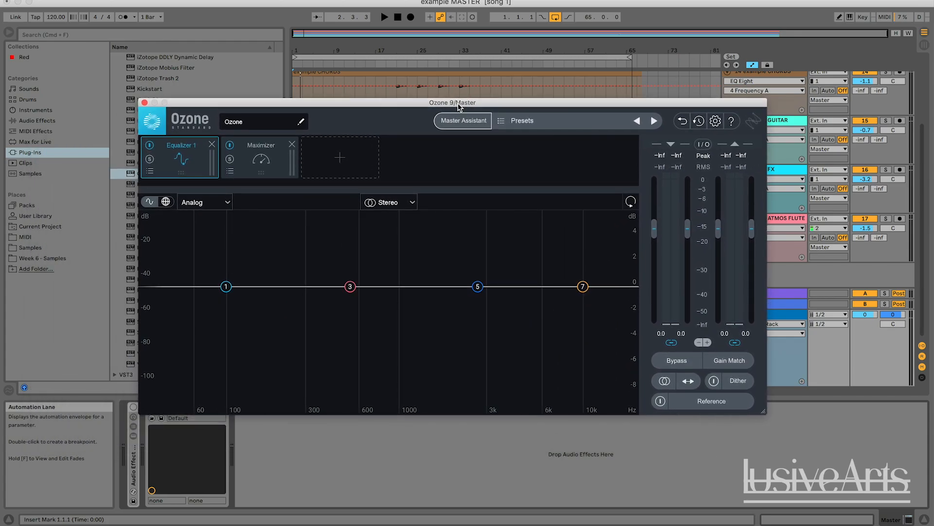
pyautogui.click(189, 15)
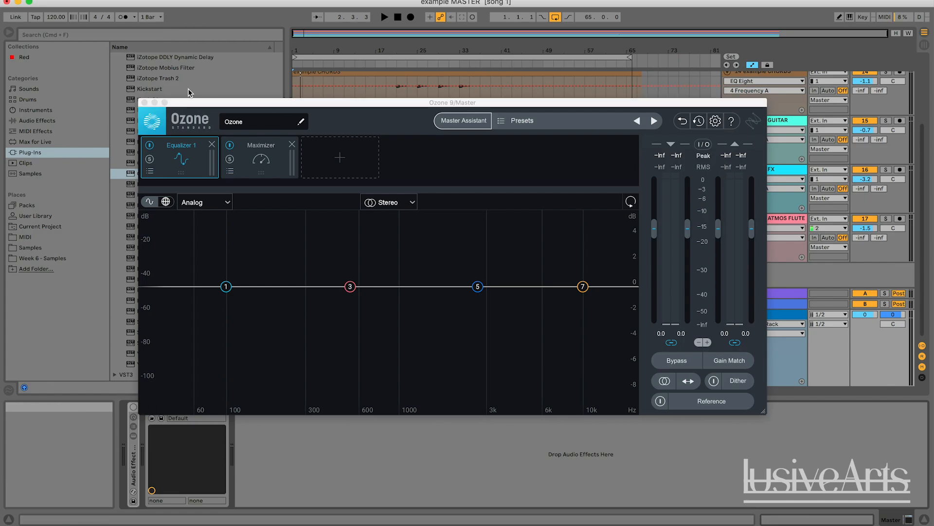
pyautogui.scroll(3, 180, 91)
pyautogui.moveTo(202, 105); pyautogui.dragTo(290, 99)
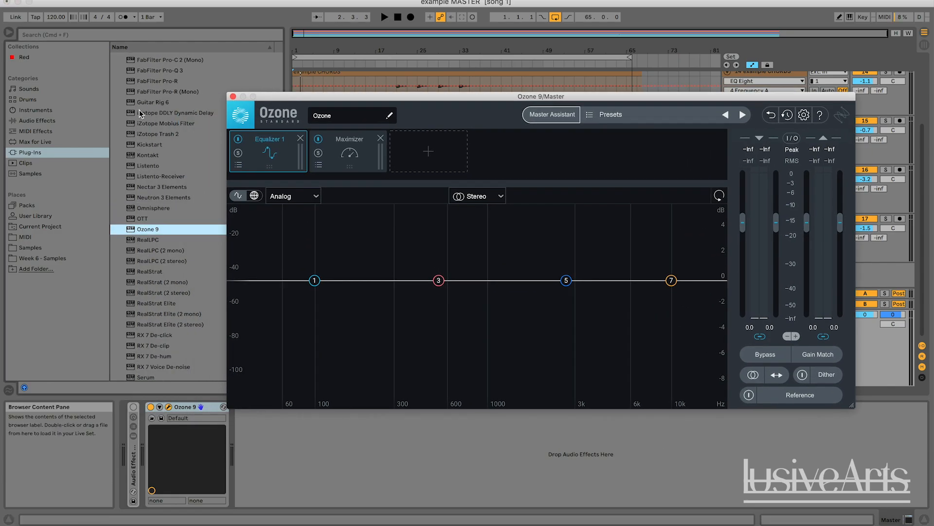
# Step: Examine the RX 7 De-click, De-clip, De-hum and Voice De-noise plug-ins in the VST list
pyautogui.scroll(-2, 158, 306)
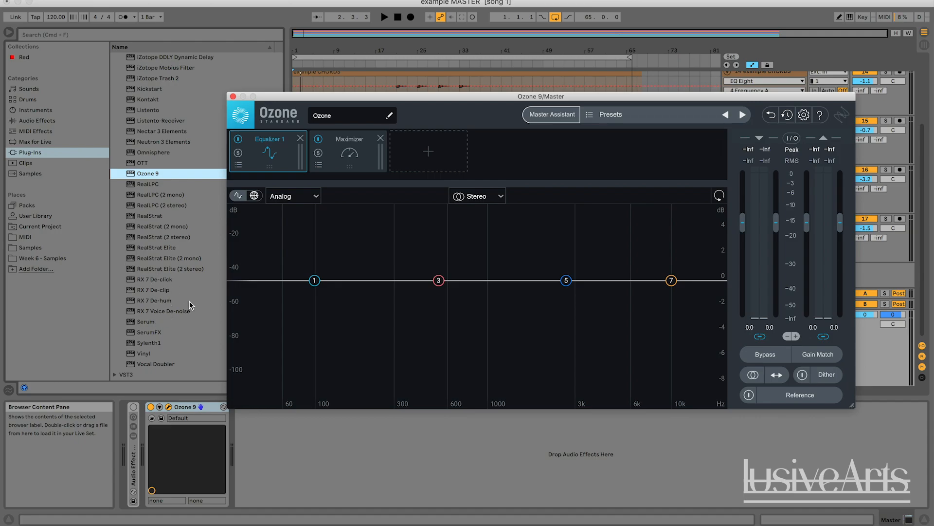
pyautogui.click(176, 298)
pyautogui.click(168, 290)
pyautogui.click(169, 279)
pyautogui.click(184, 300)
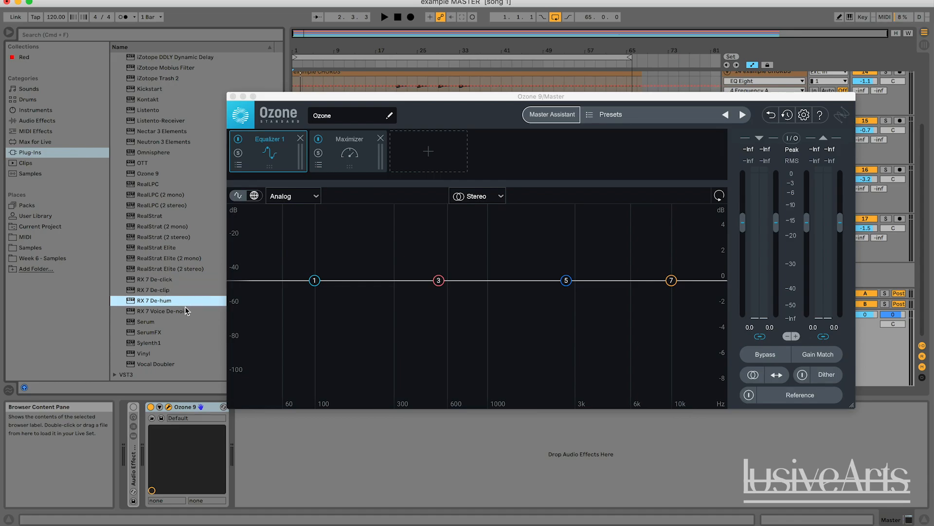
pyautogui.click(185, 311)
pyautogui.click(175, 291)
pyautogui.click(177, 300)
pyautogui.click(175, 290)
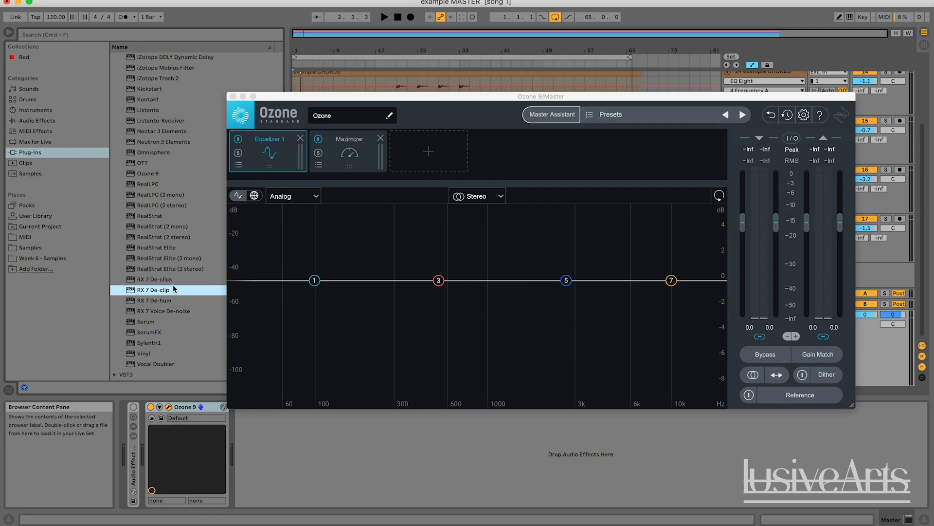
pyautogui.click(170, 279)
pyautogui.click(185, 312)
pyautogui.click(182, 301)
pyautogui.click(182, 291)
pyautogui.click(176, 312)
pyautogui.click(166, 301)
pyautogui.click(162, 290)
pyautogui.click(164, 280)
# Step: Examine the iZotope Trash 2, Mobius Filter and DDLY Dynamic Delay plug-ins in the VST list
pyautogui.scroll(5, 181, 291)
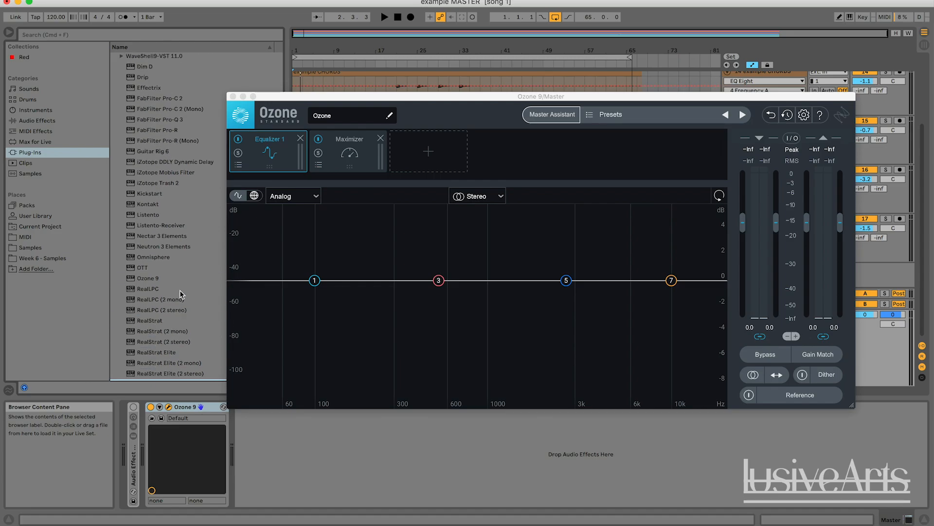
pyautogui.click(158, 219)
pyautogui.scroll(2, 176, 282)
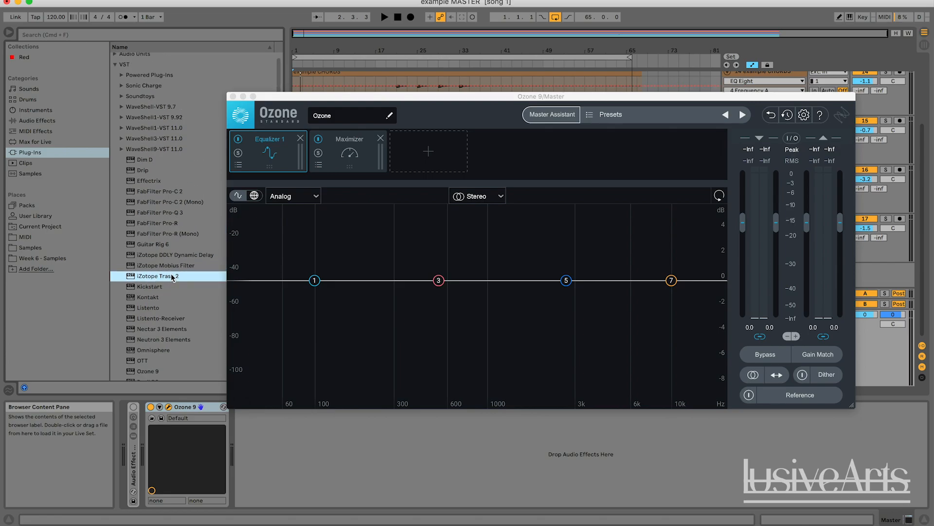
pyautogui.click(172, 267)
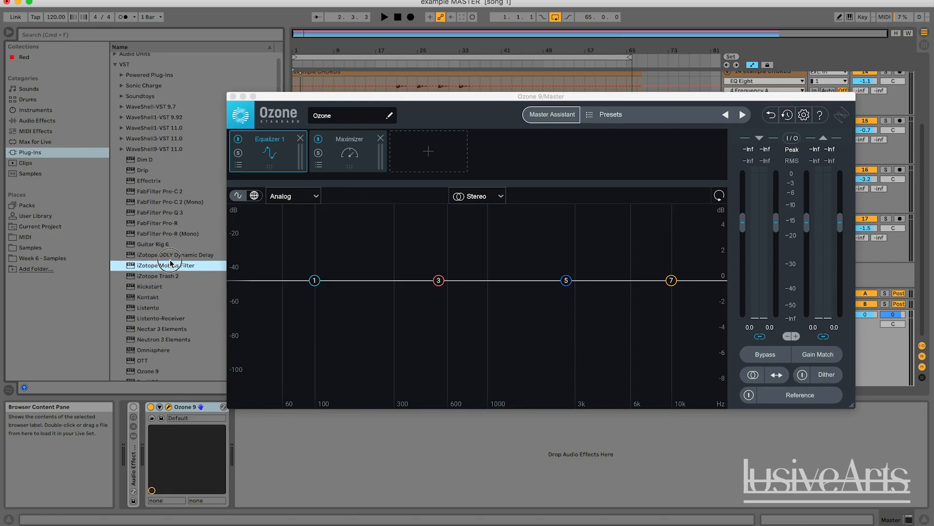
pyautogui.click(175, 255)
pyautogui.scroll(-3, 177, 263)
pyautogui.scroll(-1, 178, 263)
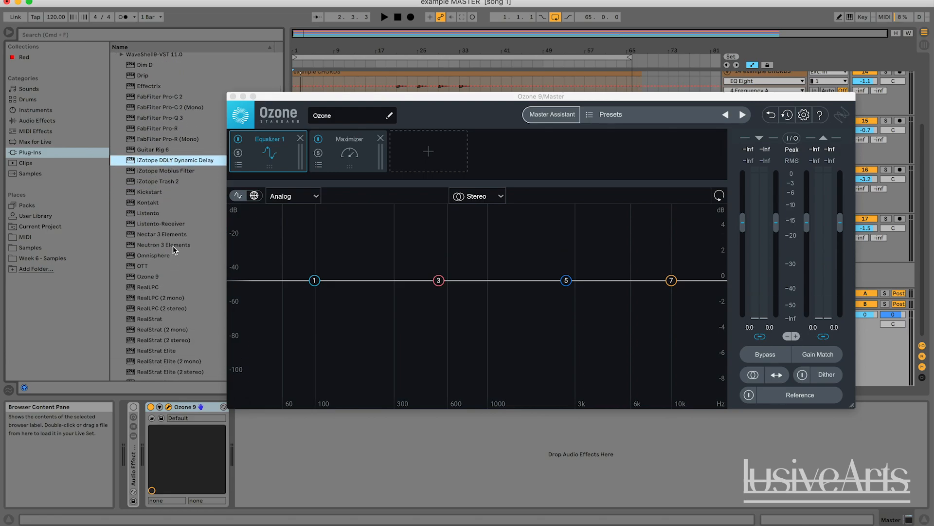
# Step: Load Neutron 3 Elements onto the master track after Ozone 9 and show its plug-in window
pyautogui.scroll(-1, 173, 243)
pyautogui.click(162, 228)
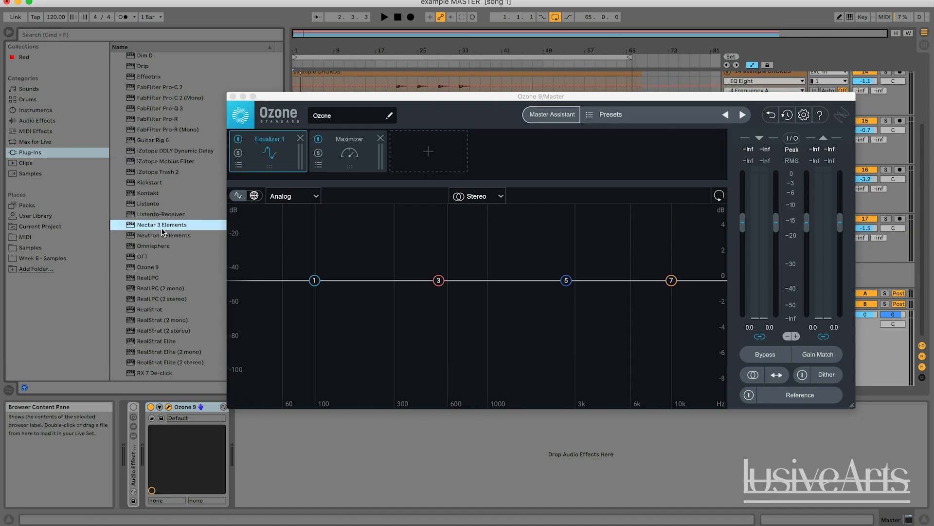
pyautogui.click(180, 235)
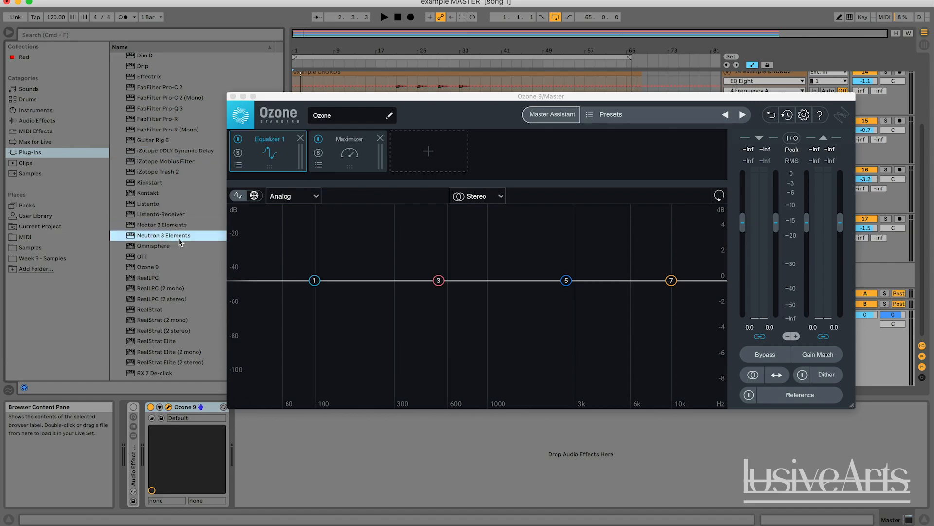
pyautogui.doubleClick(154, 236)
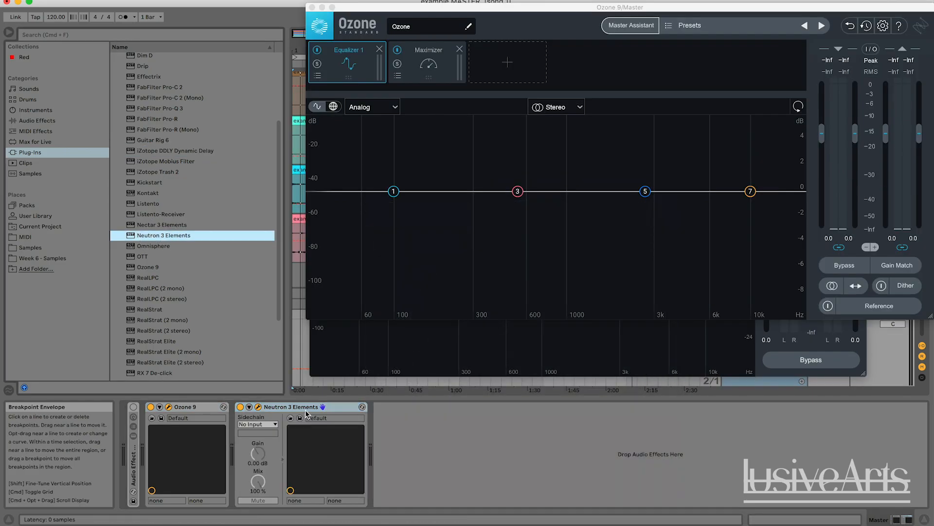
pyautogui.click(258, 408)
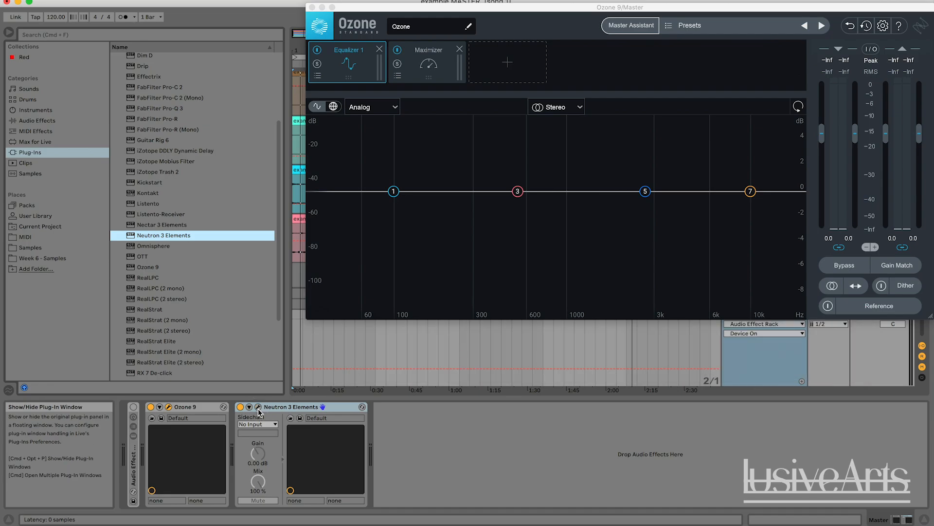
pyautogui.click(258, 406)
# Step: Look through the Neutron global presets and expand the Electronic group under Drum Bus
pyautogui.scroll(-1, 460, 338)
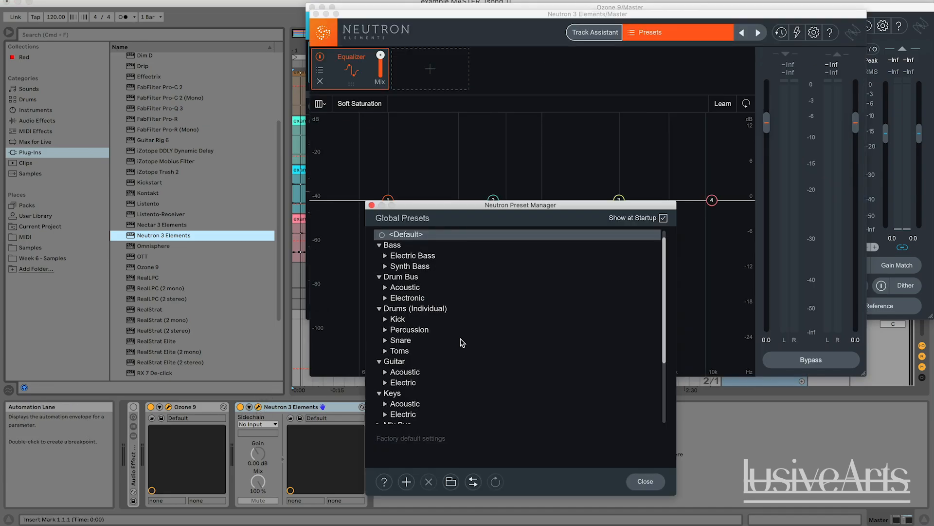
pyautogui.scroll(-1, 408, 359)
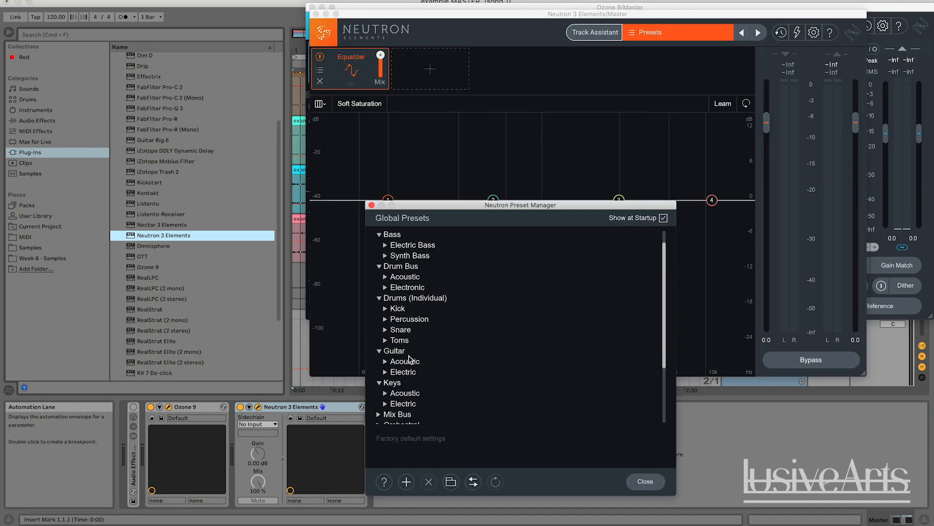
pyautogui.scroll(-1, 410, 278)
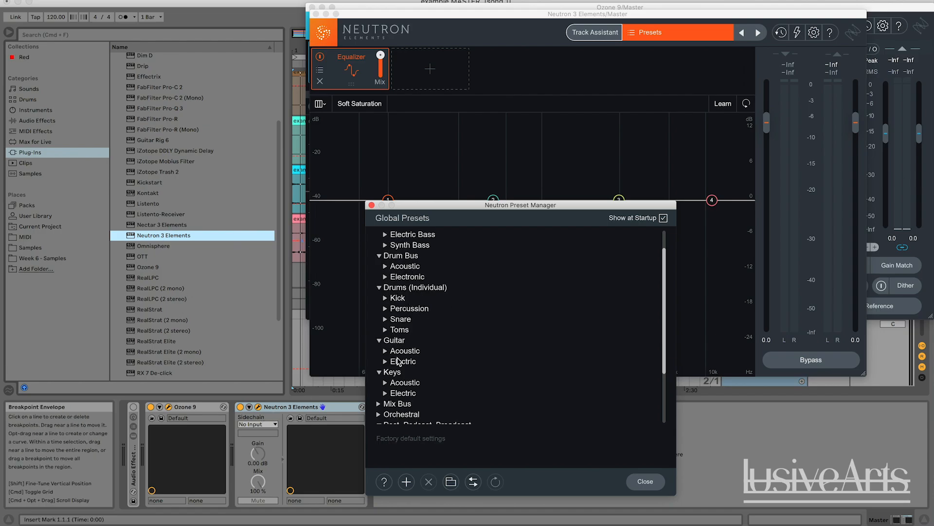
pyautogui.click(385, 276)
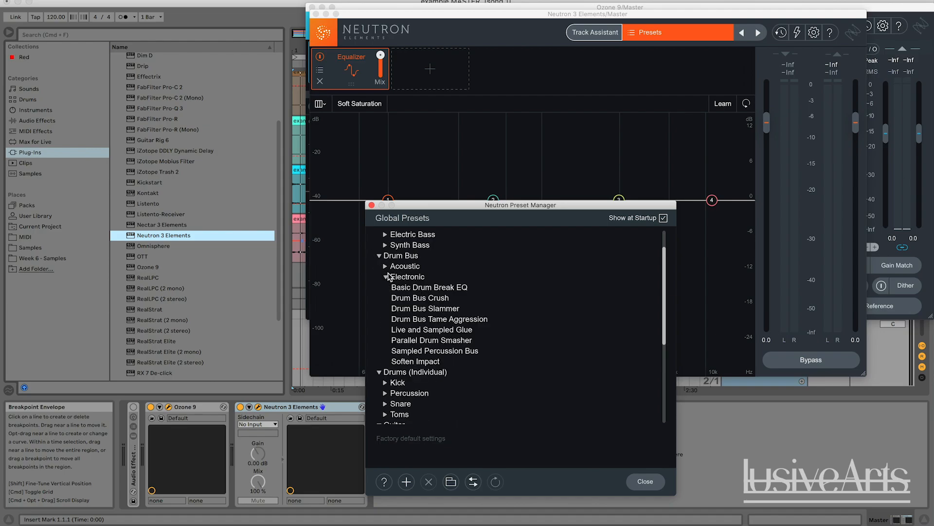
pyautogui.click(386, 276)
pyautogui.click(389, 276)
# Step: Try several Electronic drum bus presets, including Drum Bus Tame Aggression and Live and Sampled Glue, settle on Drum Bus Crush, and close the preset manager
pyautogui.click(427, 291)
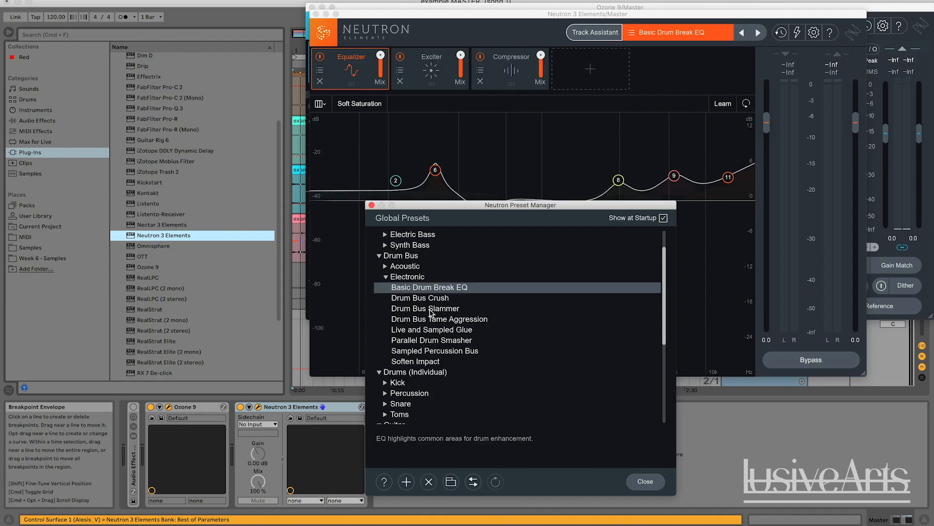
pyautogui.click(427, 297)
pyautogui.moveTo(482, 210); pyautogui.dragTo(396, 249)
pyautogui.click(359, 362)
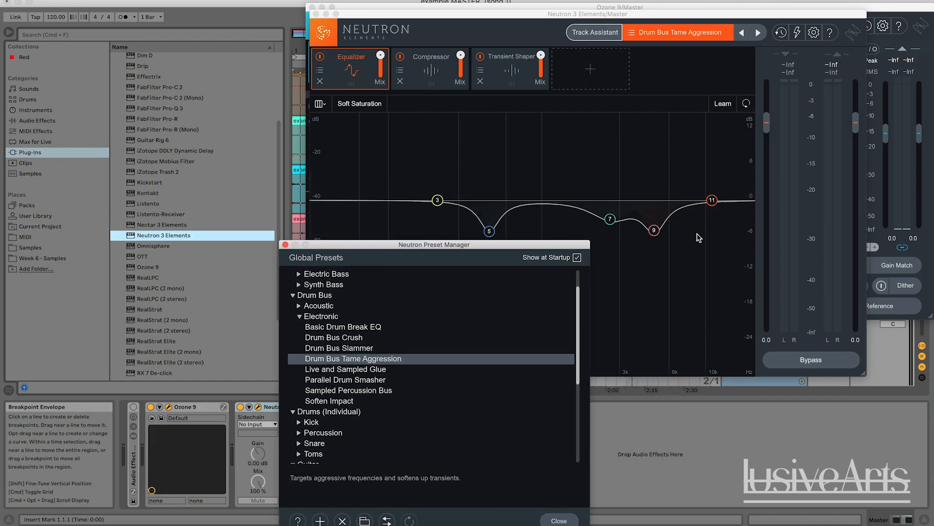
pyautogui.click(354, 371)
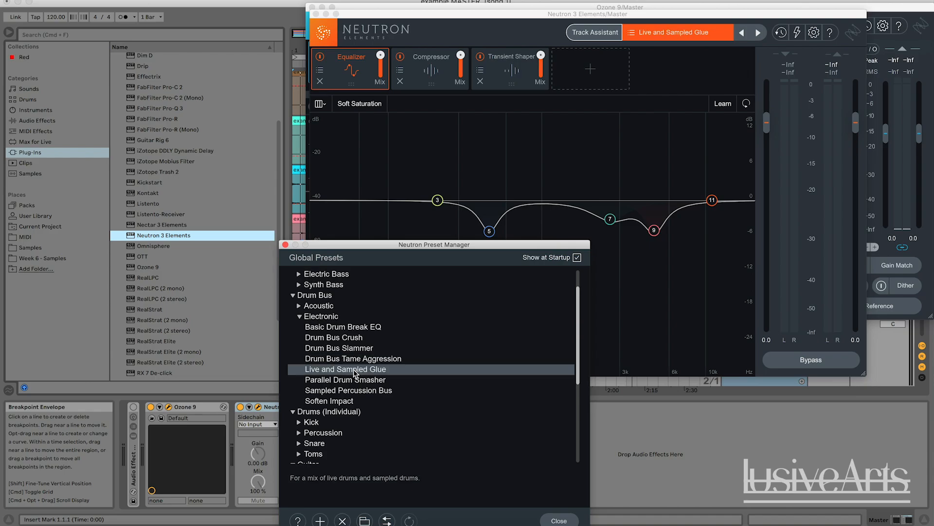
pyautogui.click(357, 340)
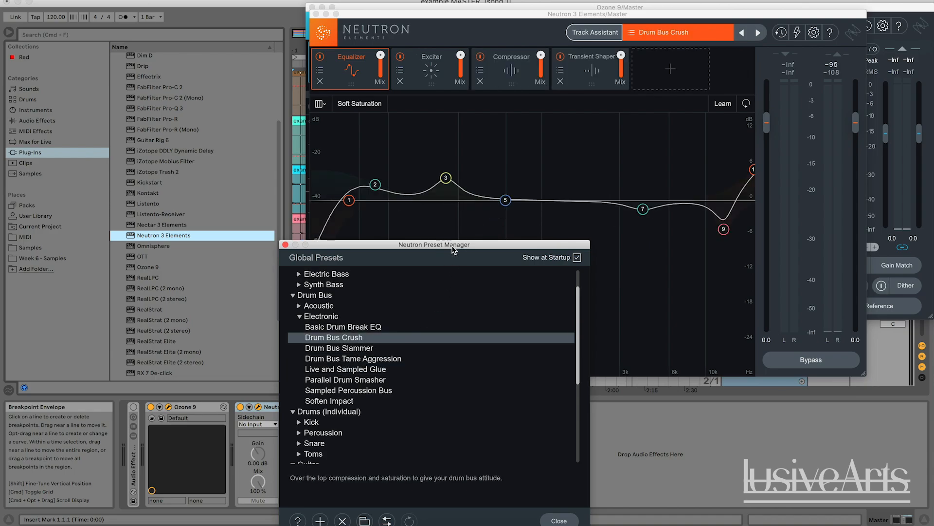
pyautogui.moveTo(449, 252); pyautogui.dragTo(442, 167)
pyautogui.click(552, 435)
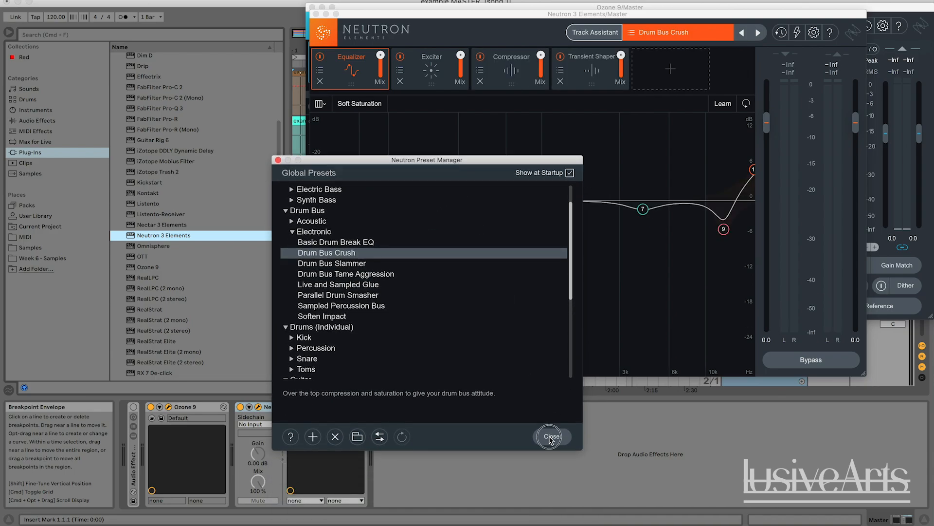
# Step: Examine the Exciter, Compressor and Transient Shaper modules of the Drum Bus Crush preset in Neutron
pyautogui.click(294, 407)
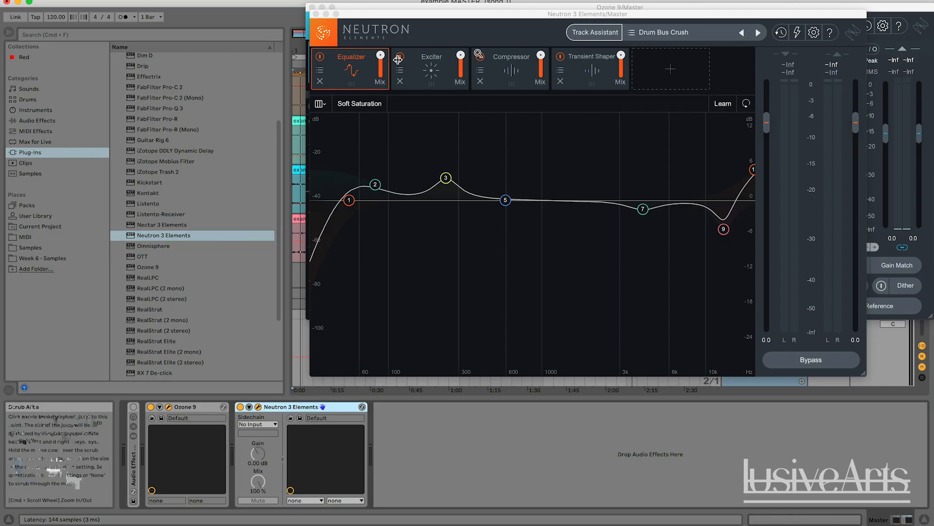
pyautogui.click(446, 61)
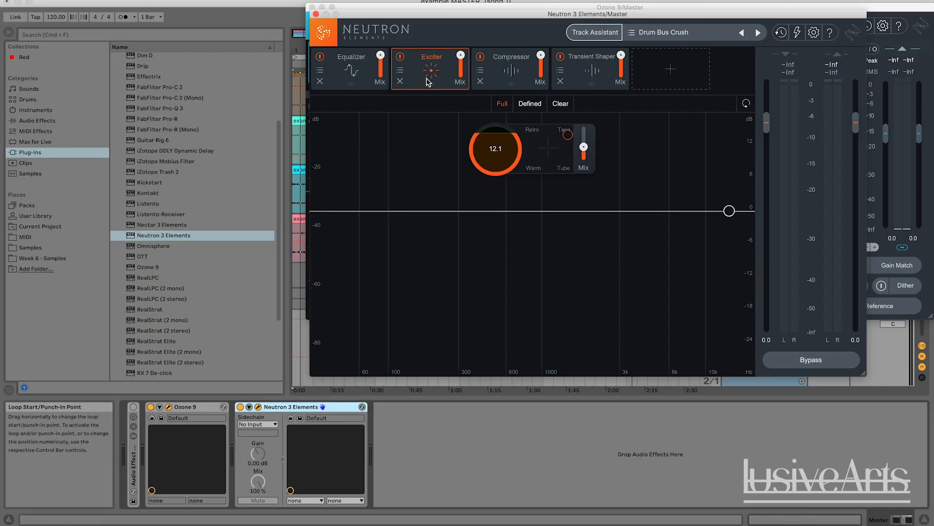
pyautogui.click(517, 59)
pyautogui.click(589, 63)
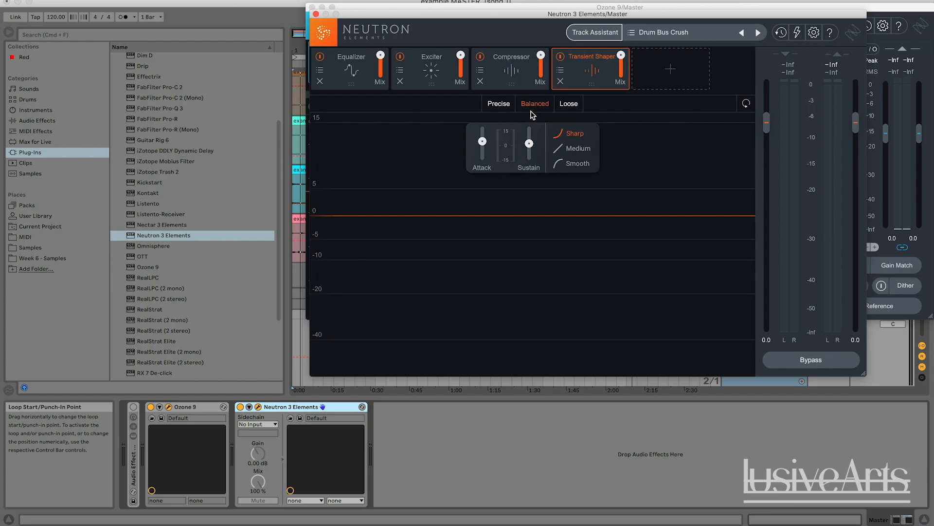
# Step: Delete Neutron 3 Elements from the master track and load Nectar 3 Elements after Ozone 9 instead
pyautogui.click(297, 411)
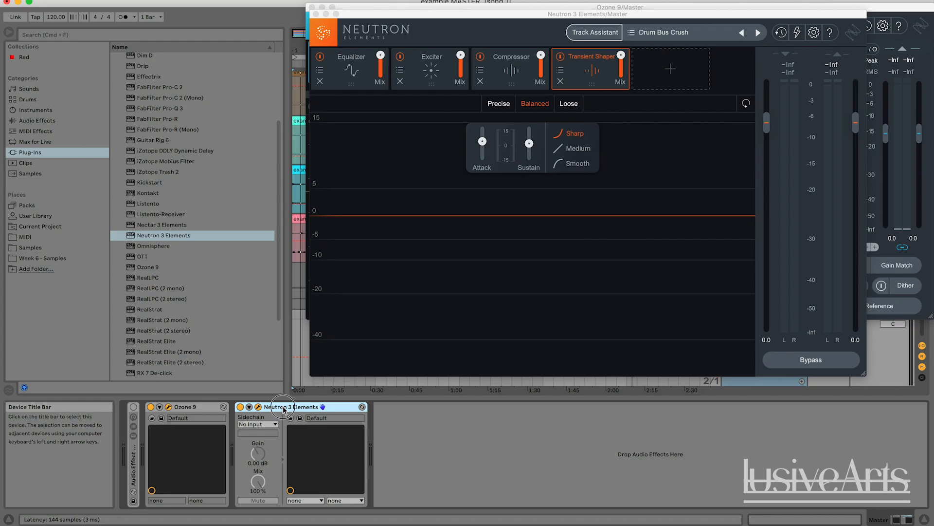
pyautogui.press('Delete')
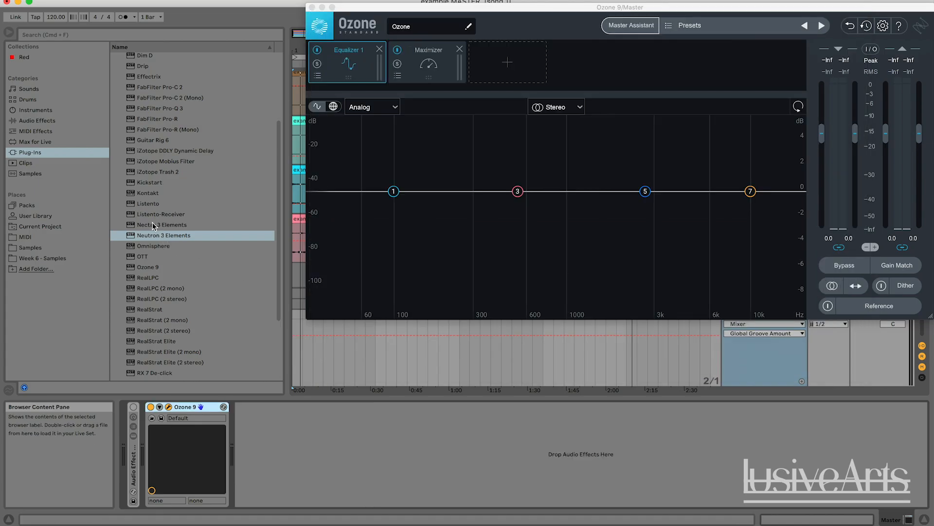
pyautogui.moveTo(152, 225); pyautogui.dragTo(268, 443)
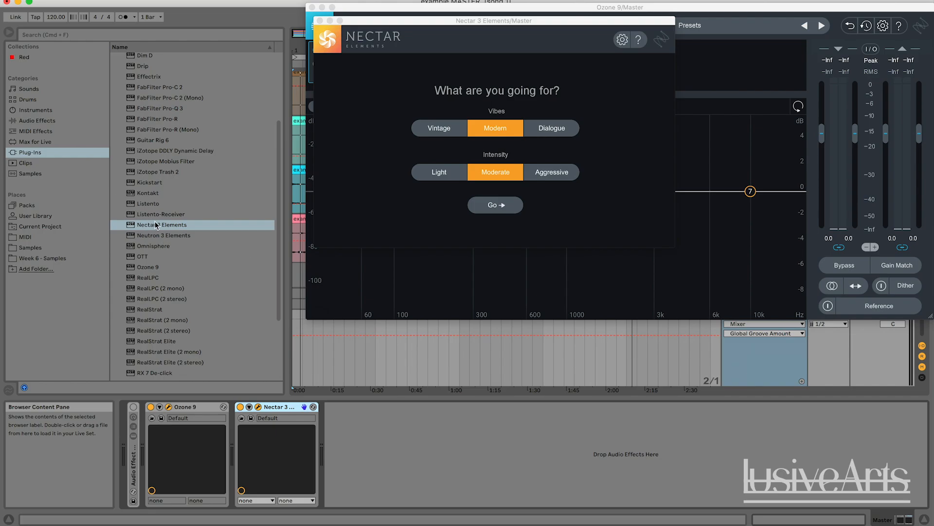
# Step: Try the vibe and intensity options of Nectar's assistant, choose Modern and Aggressive, and start its audio analysis
pyautogui.click(462, 128)
pyautogui.click(545, 130)
pyautogui.click(506, 130)
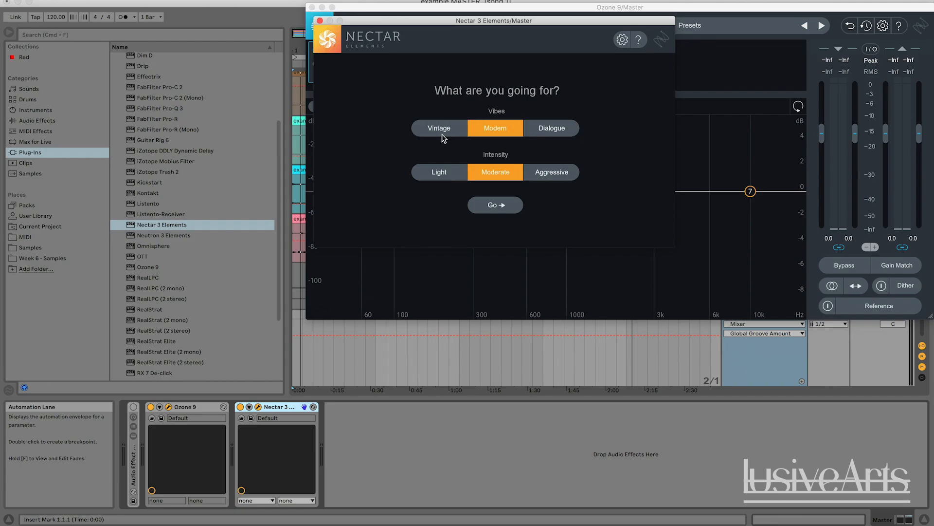
pyautogui.click(444, 136)
pyautogui.click(484, 136)
pyautogui.click(567, 129)
pyautogui.click(491, 131)
pyautogui.click(448, 171)
pyautogui.click(539, 171)
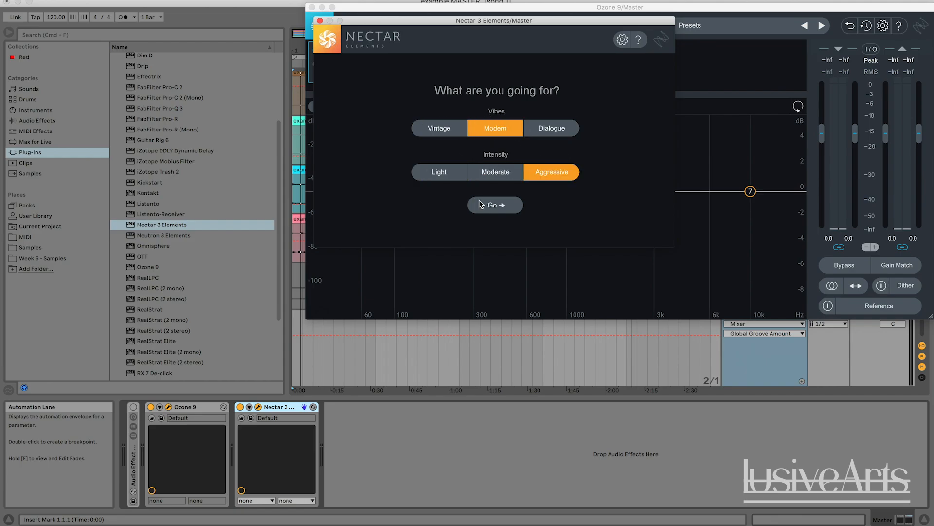
pyautogui.click(505, 209)
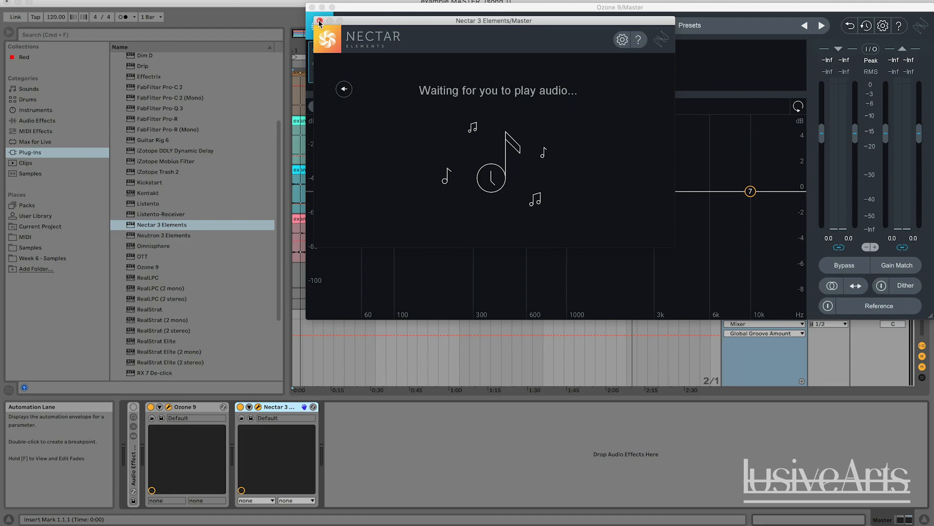
# Step: Close the Nectar 3 Elements window and delete the plug-in from the master track
pyautogui.click(318, 20)
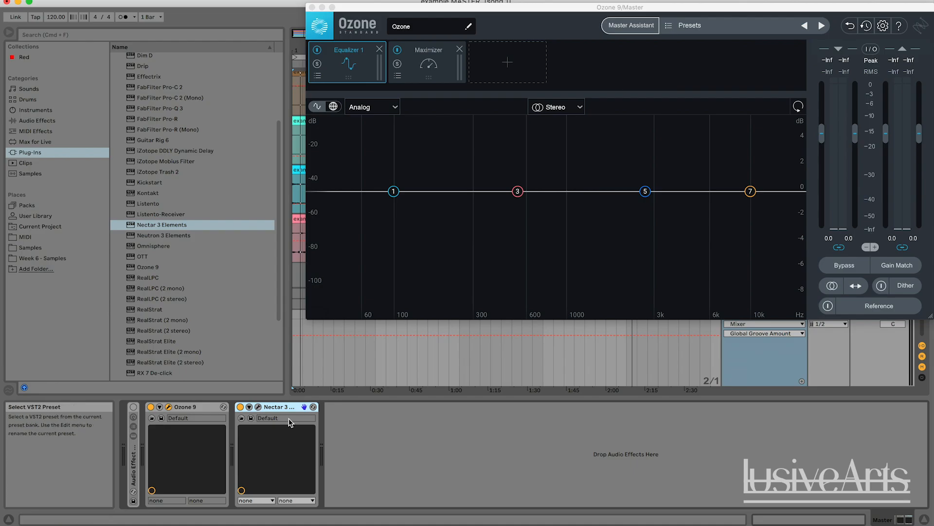
pyautogui.press('Delete')
pyautogui.click(154, 234)
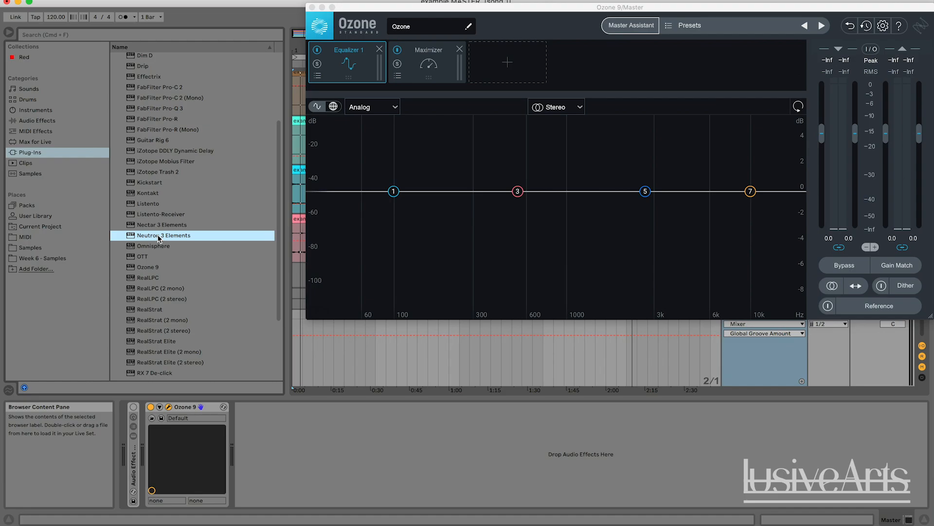
pyautogui.scroll(-3, 158, 238)
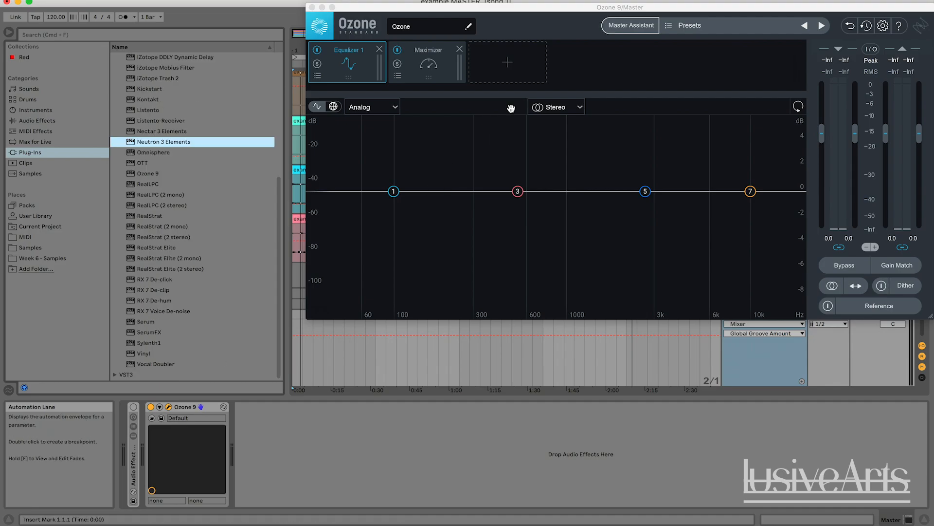
# Step: Nudge bands 1 and 3 of Ozone's Equalizer 1, with band 3 at 495 Hz and 0.1 dB, and switch the equalizer to Mid/Side mode
pyautogui.moveTo(554, 9); pyautogui.dragTo(415, 76)
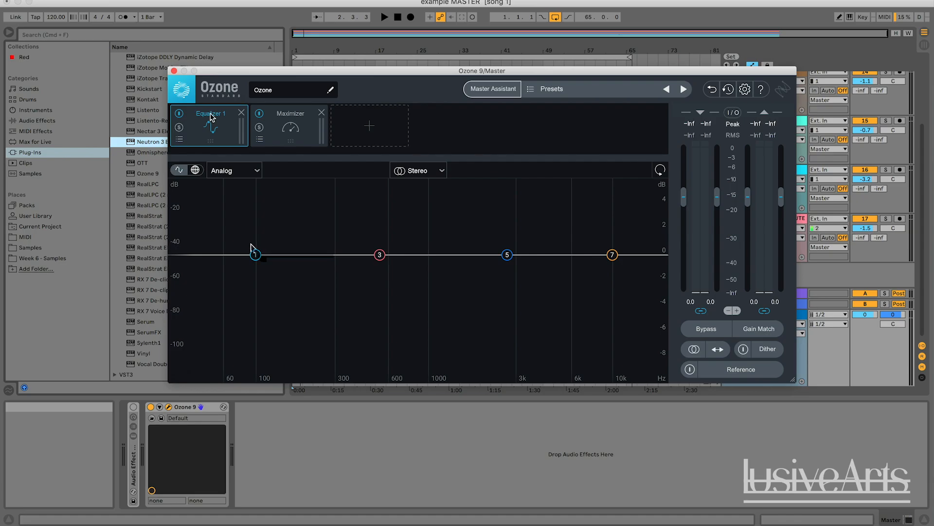
pyautogui.moveTo(255, 254)
pyautogui.mouseDown()
pyautogui.moveTo(254, 301)
pyautogui.moveTo(253, 258)
pyautogui.moveTo(273, 285)
pyautogui.moveTo(252, 257)
pyautogui.mouseUp()
pyautogui.moveTo(378, 255)
pyautogui.mouseDown()
pyautogui.moveTo(373, 226)
pyautogui.moveTo(385, 295)
pyautogui.moveTo(374, 224)
pyautogui.moveTo(373, 253)
pyautogui.mouseUp()
pyautogui.click(417, 170)
pyautogui.click(419, 203)
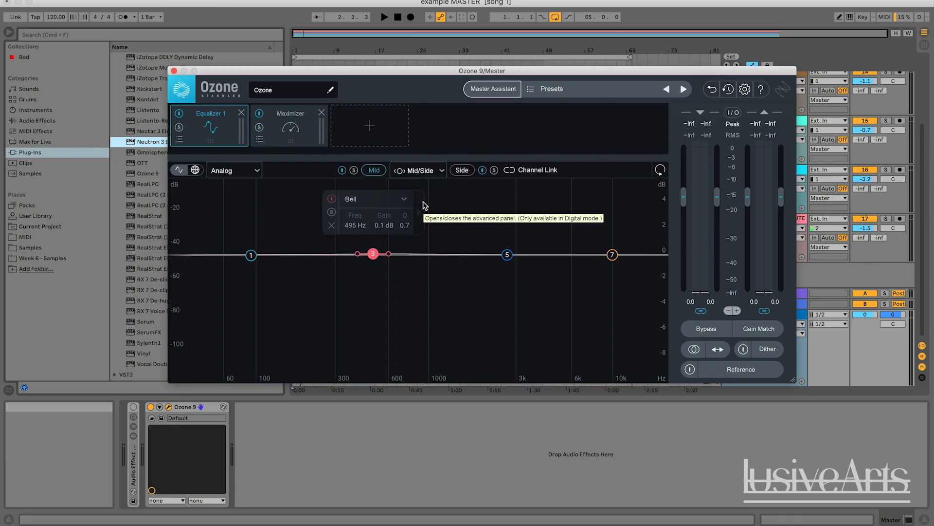
# Step: Play the start of the song briefly through Ozone, raising the system volume, and stop playback
pyautogui.press('space')
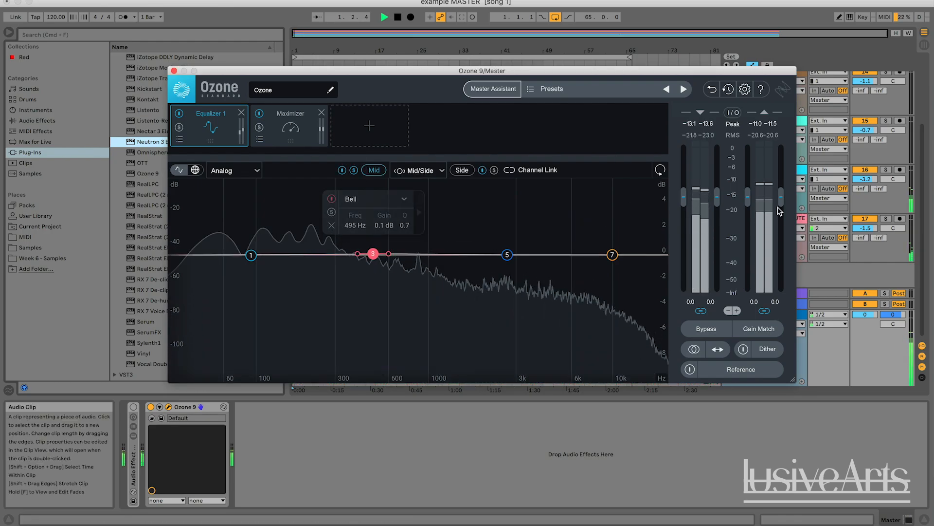
pyautogui.press('XF86AudioRaiseVolume')
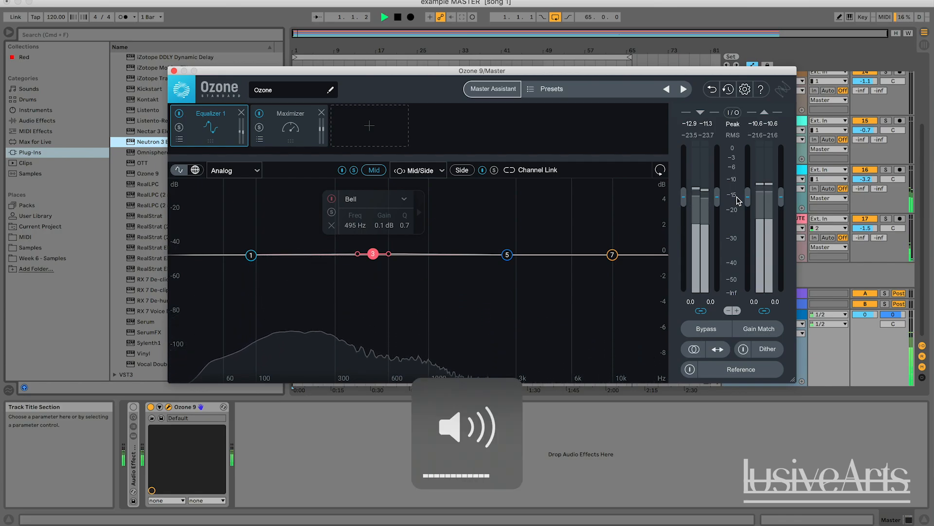
pyautogui.press('space')
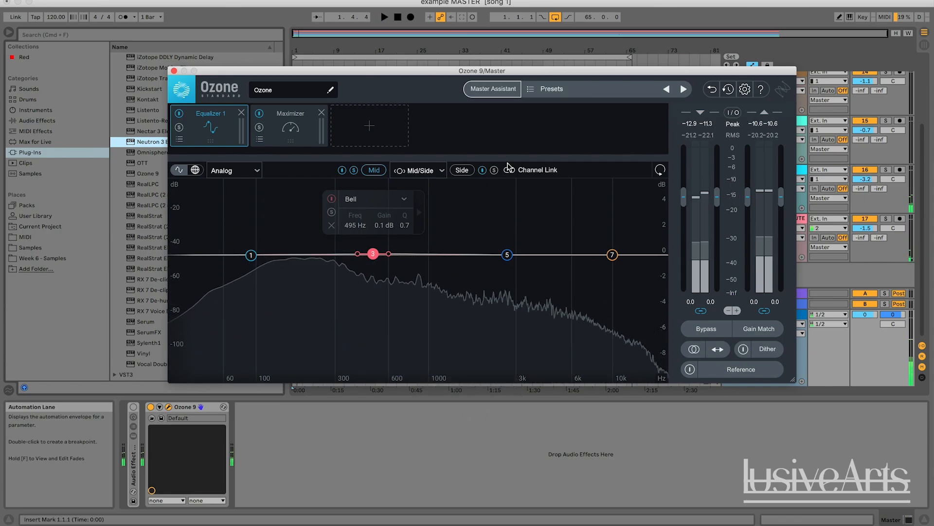
# Step: Compare the mid and side signals during playback by toggling their solos in Ozone's equalizer
pyautogui.press('space')
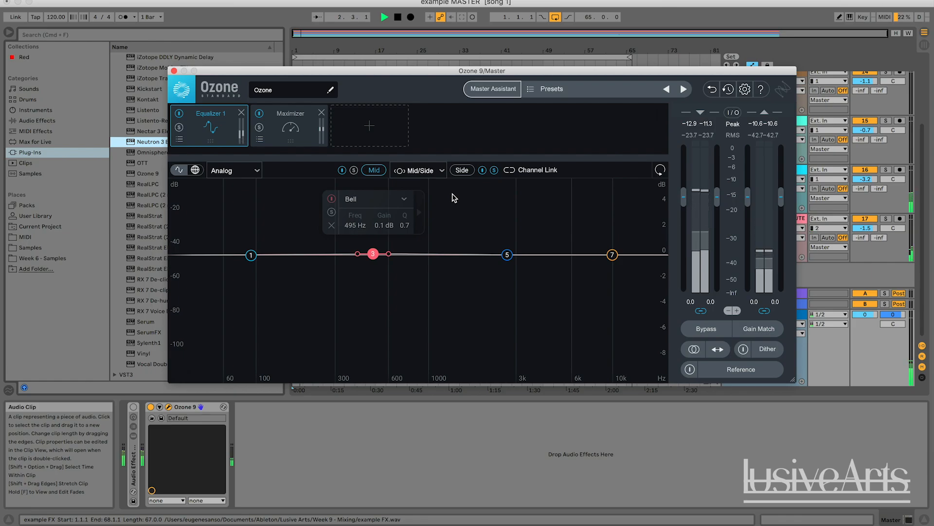
pyautogui.click(355, 171)
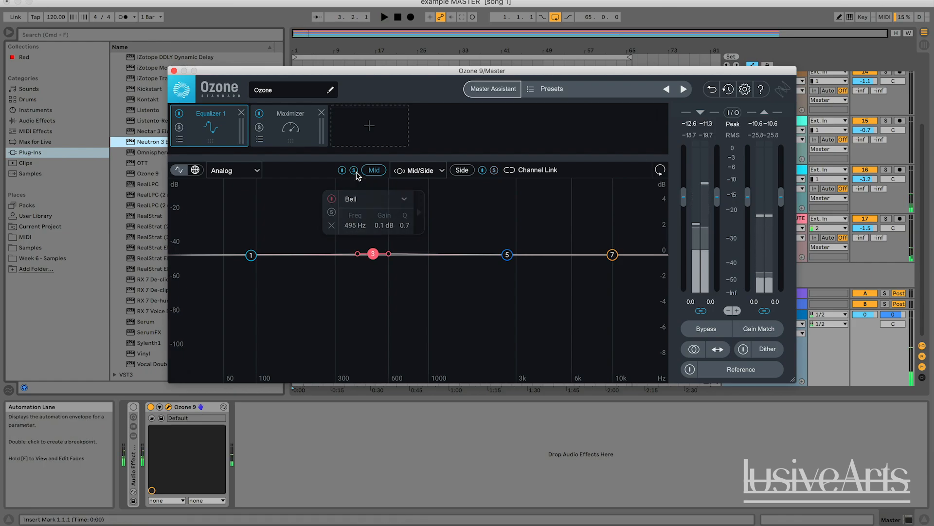
pyautogui.press('space')
pyautogui.press('space')
pyautogui.press('space')
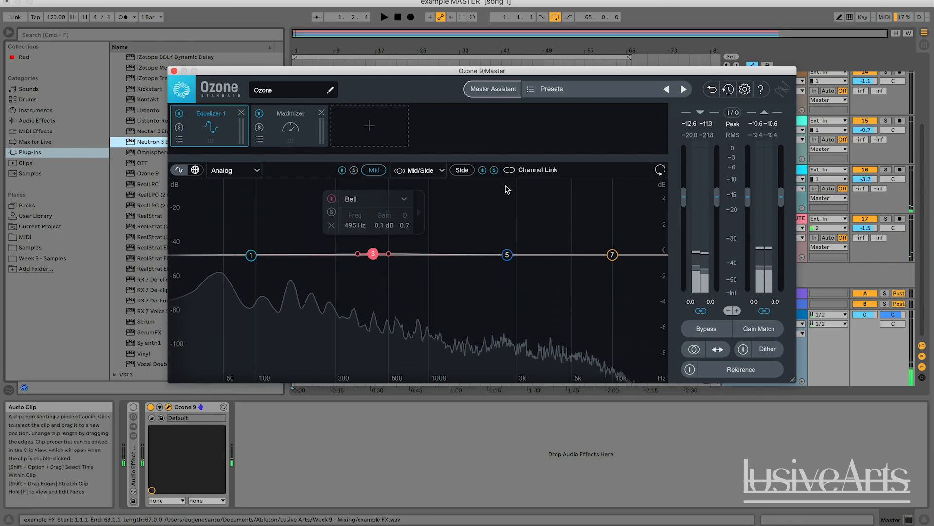
pyautogui.press('space')
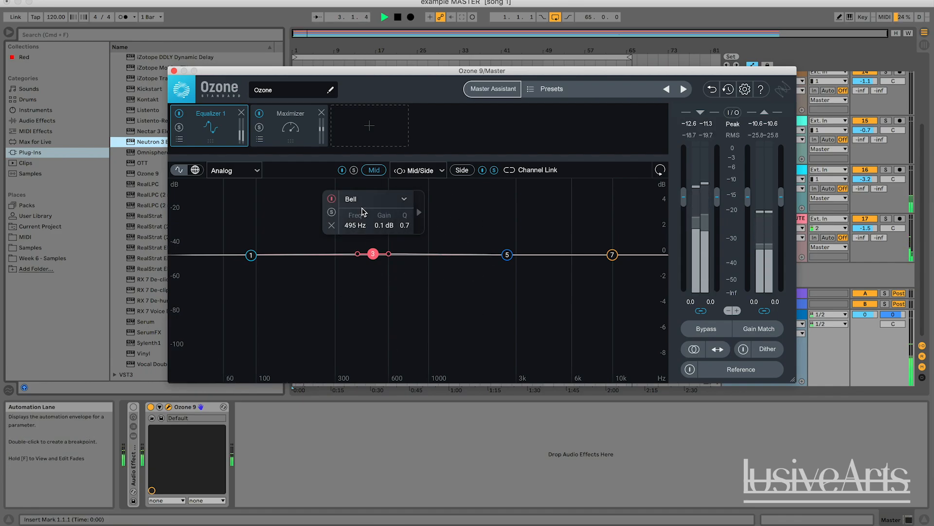
pyautogui.click(353, 170)
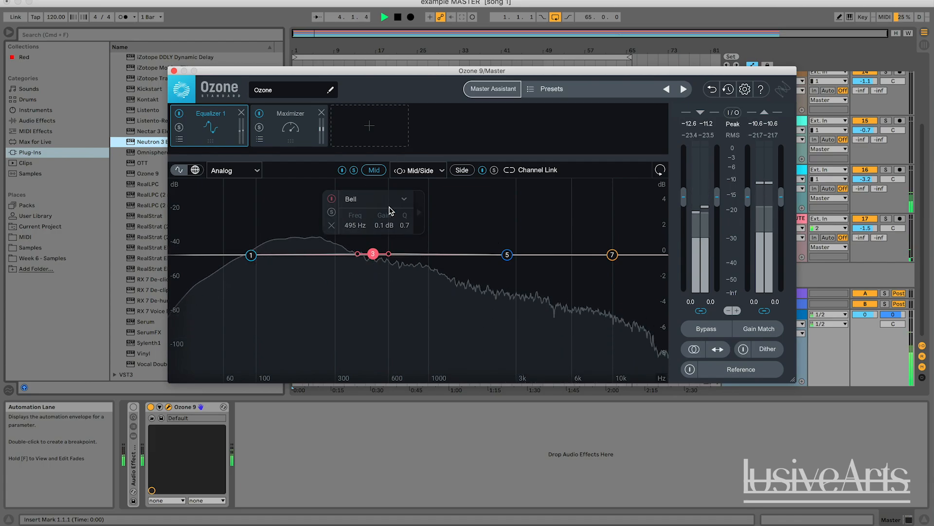
# Step: Audition the side signal by toggling its solo in Ozone's equalizer, and stop playback
pyautogui.click(495, 170)
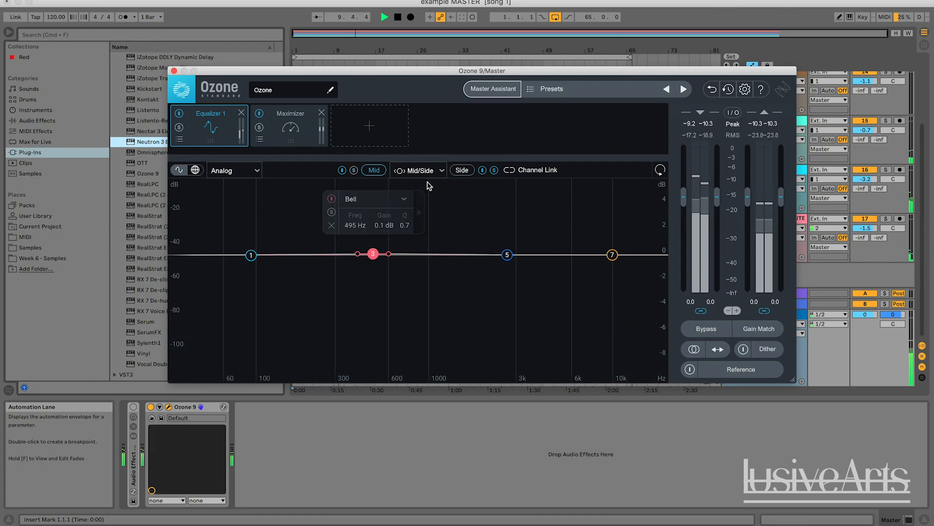
pyautogui.click(494, 170)
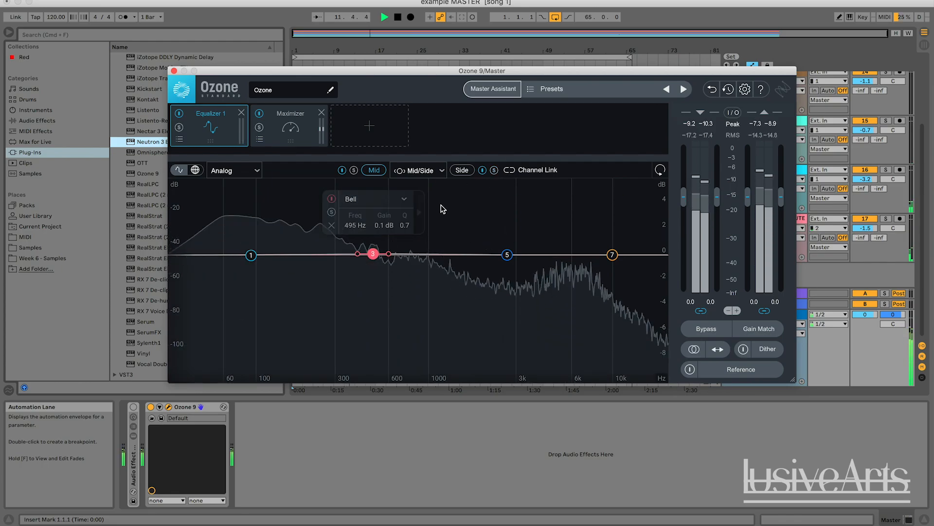
pyautogui.press('space')
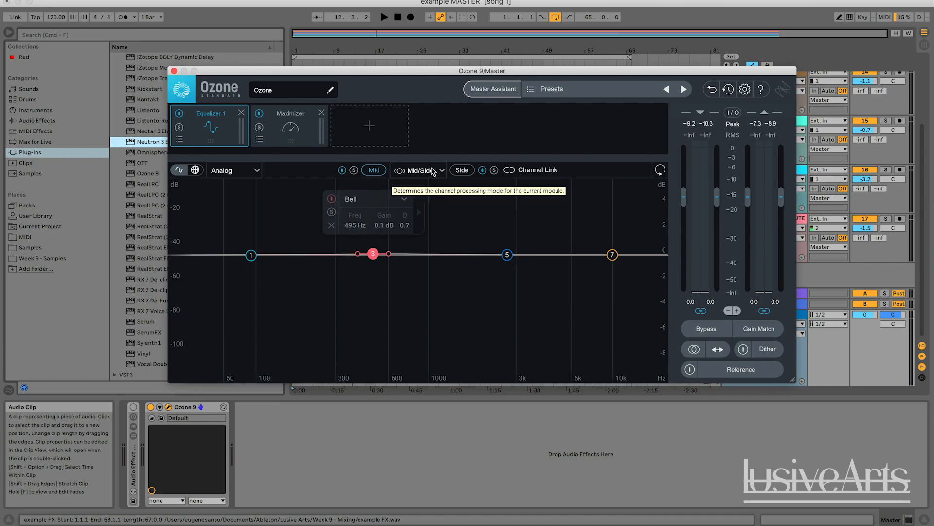
# Step: On the side channel of Equalizer 1, set the Baxandall Bass to 138 Hz, -1.4 dB and the Baxandall Treble to 9014 Hz, 0.8 dB
pyautogui.click(463, 170)
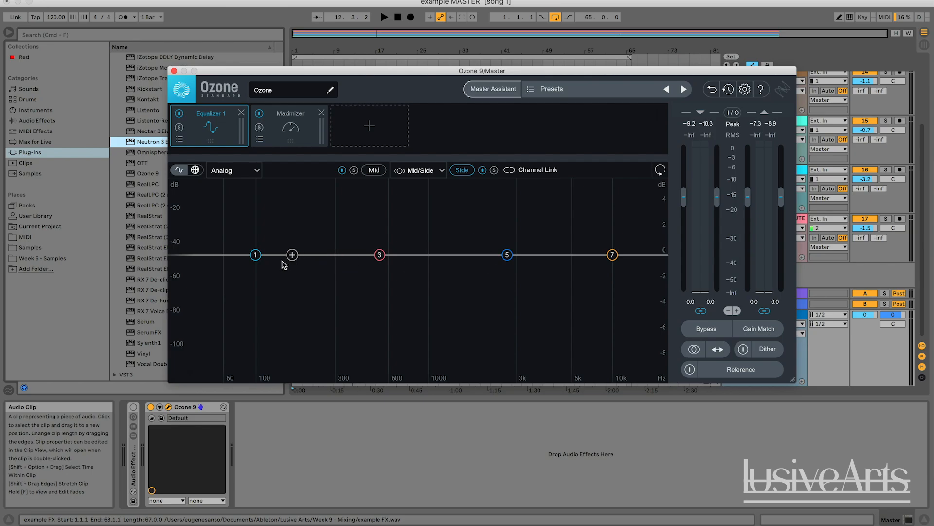
pyautogui.moveTo(257, 257); pyautogui.dragTo(282, 277)
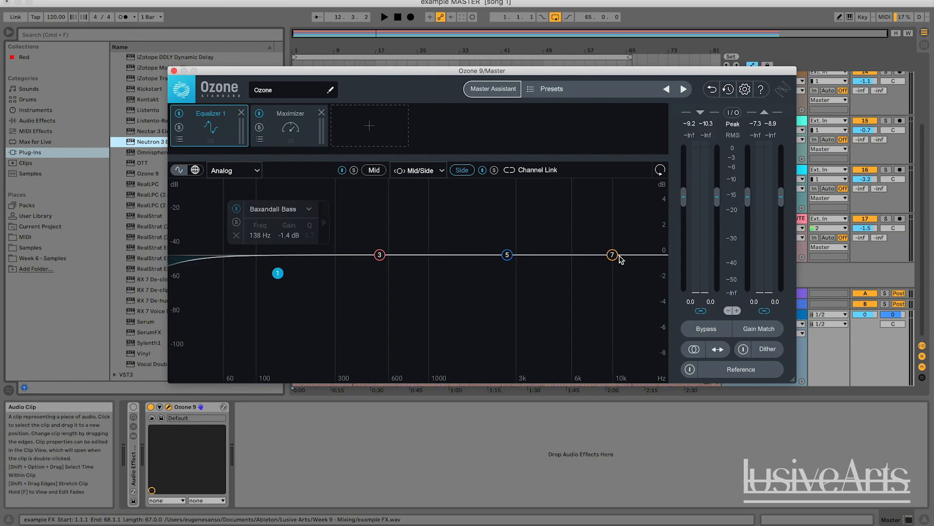
pyautogui.moveTo(612, 254); pyautogui.dragTo(602, 243)
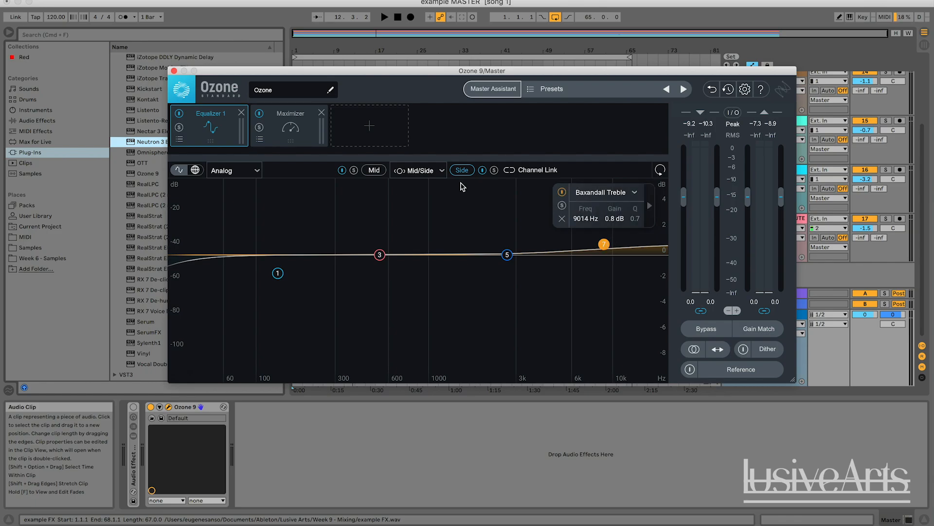
# Step: On the mid channel of Equalizer 1, set the Baxandall Treble to 9795 Hz, -0.8 dB and the Baxandall Bass to 94 Hz, 0.3 dB
pyautogui.click(375, 171)
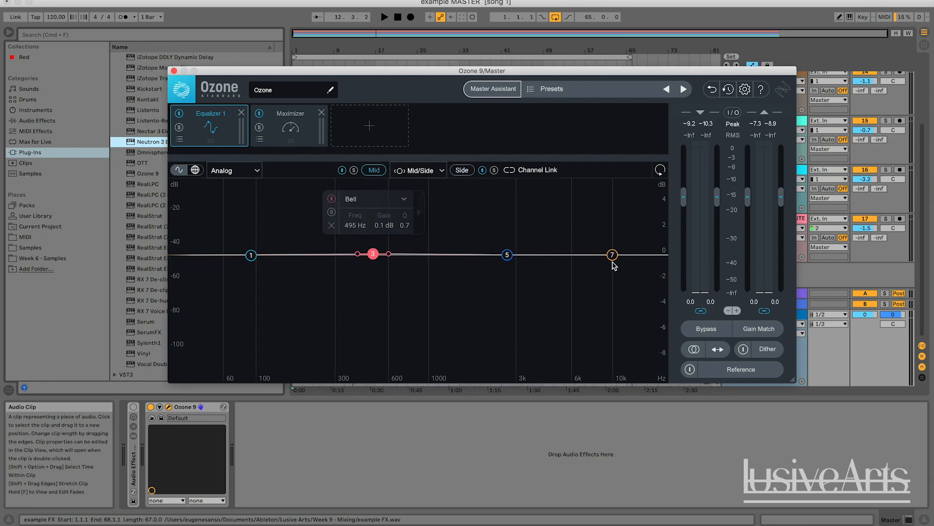
pyautogui.moveTo(612, 255); pyautogui.dragTo(611, 269)
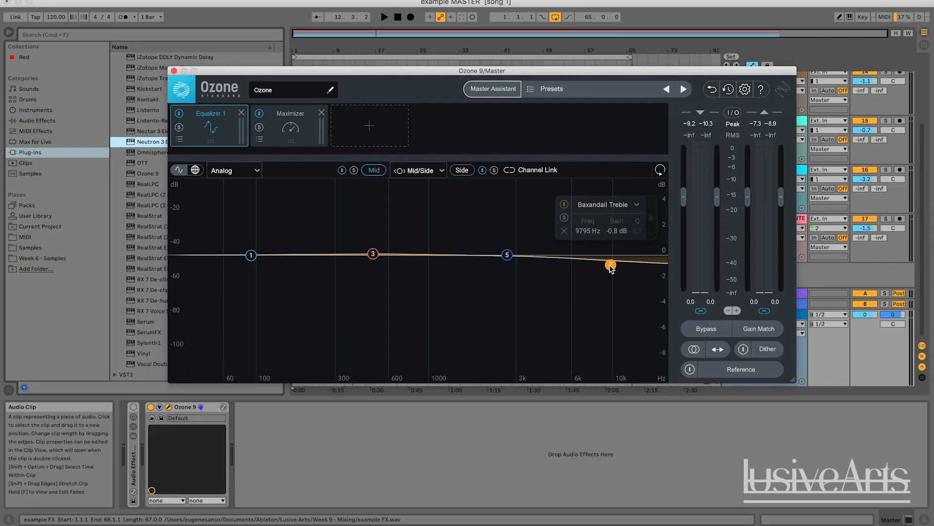
pyautogui.click(251, 254)
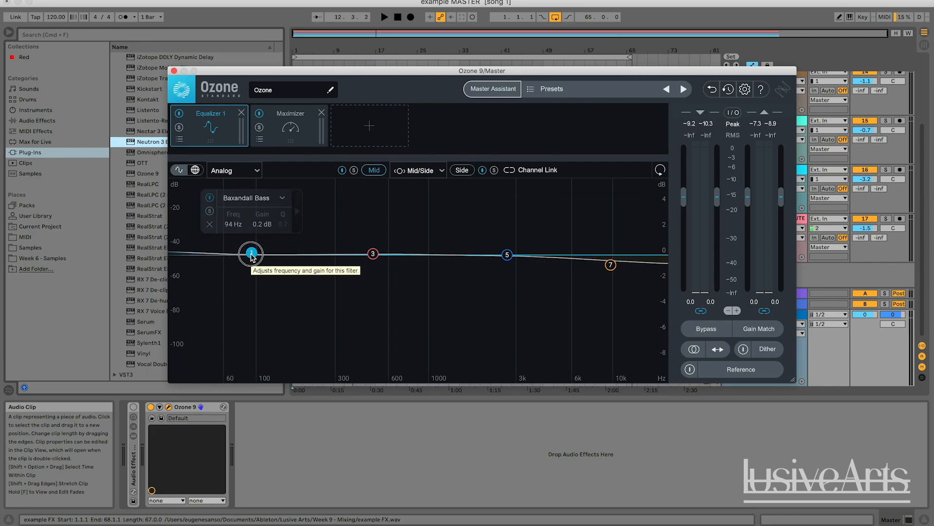
pyautogui.moveTo(252, 254); pyautogui.dragTo(251, 251)
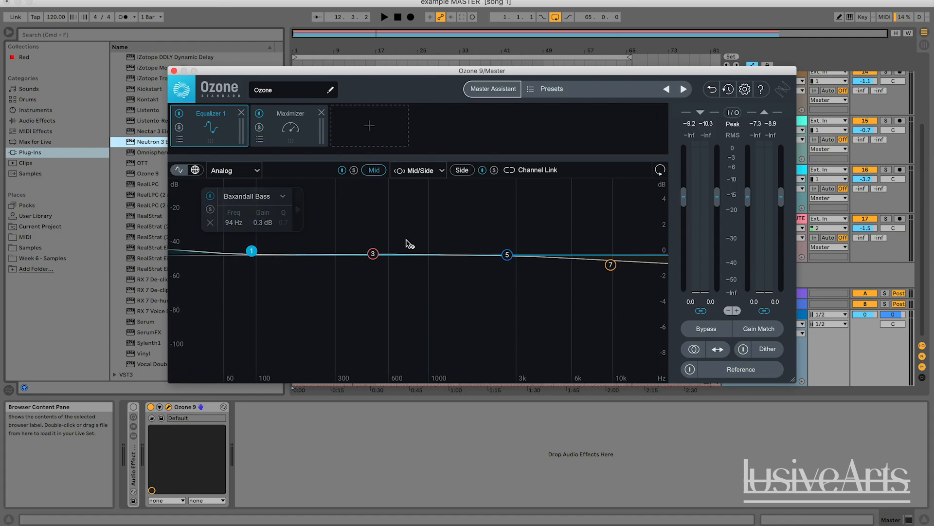
# Step: Show the equalizer's side curve while playing the song briefly, and close the Ozone window
pyautogui.press('space')
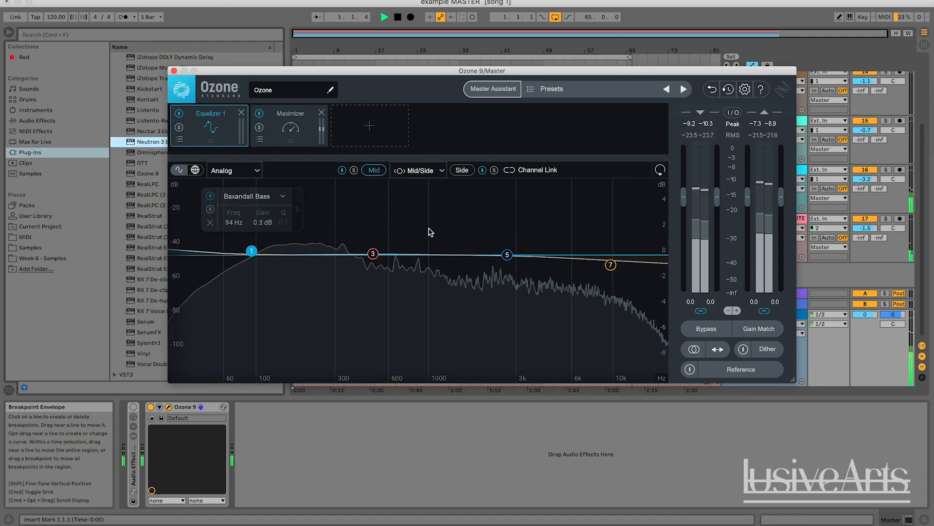
pyautogui.click(466, 171)
pyautogui.press('space')
pyautogui.click(175, 72)
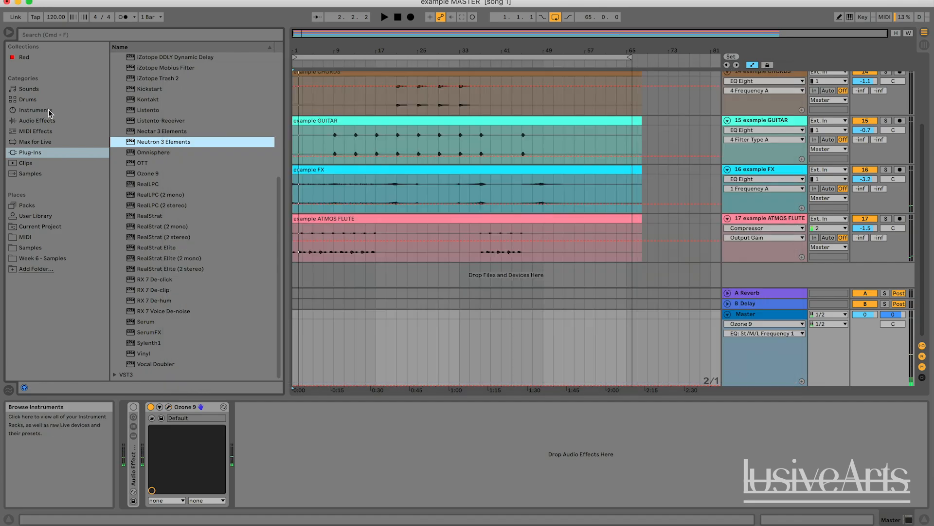
# Step: Add EQ Eight after Ozone 9 on the master track and set its mode to M/S
pyautogui.click(49, 120)
pyautogui.moveTo(159, 206); pyautogui.dragTo(273, 451)
pyautogui.click(487, 434)
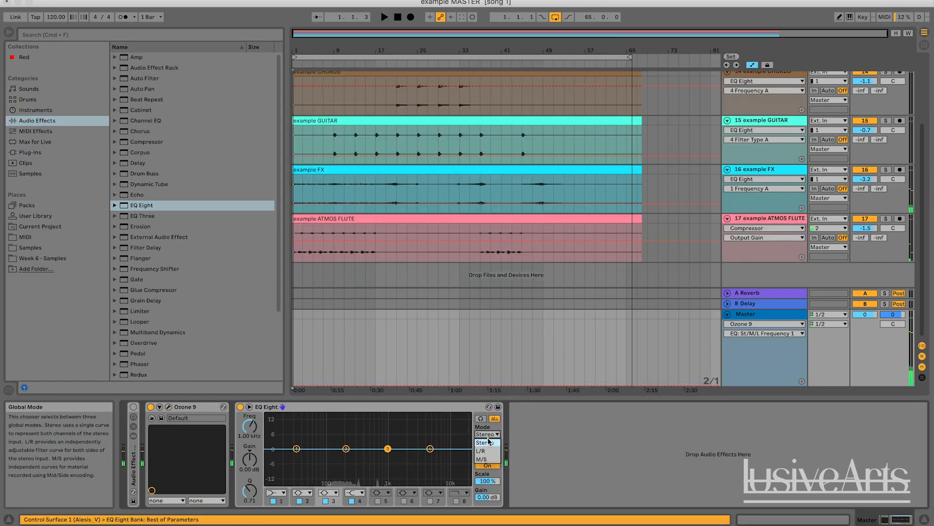
pyautogui.click(487, 459)
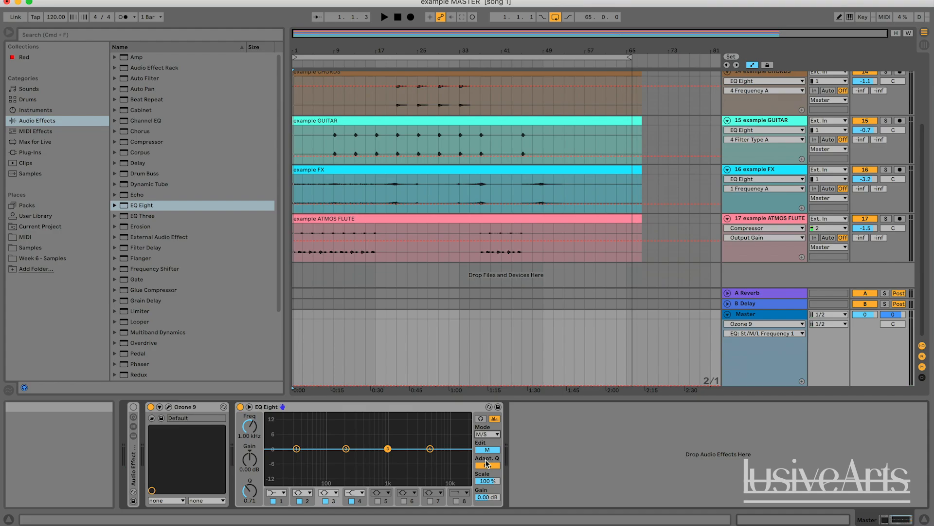
# Step: Shape EQ Eight's mid curve after brief playback, with band 1 at 30.3 Hz, 1.12 dB and band 4 at 4.95 kHz, -1.86 dB
pyautogui.click(488, 450)
pyautogui.press('space')
pyautogui.click(487, 450)
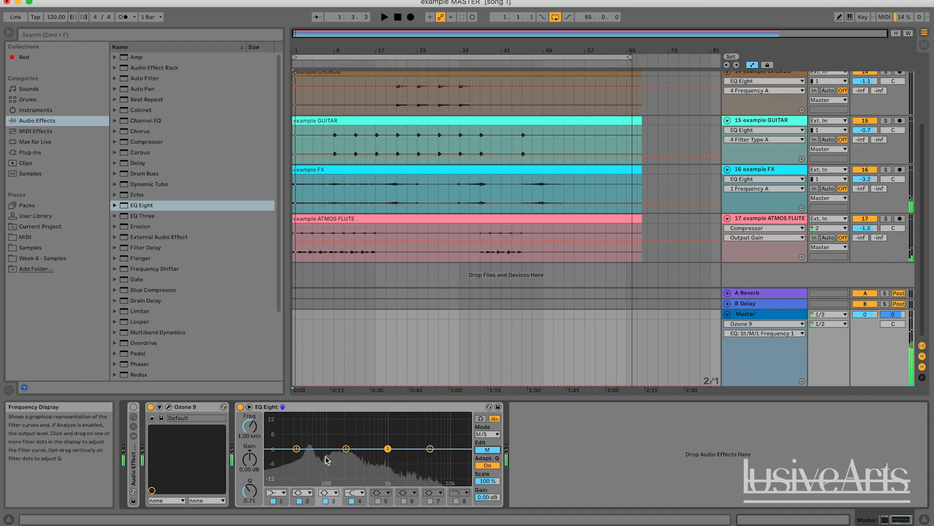
pyautogui.press('space')
pyautogui.moveTo(296, 448); pyautogui.dragTo(297, 445)
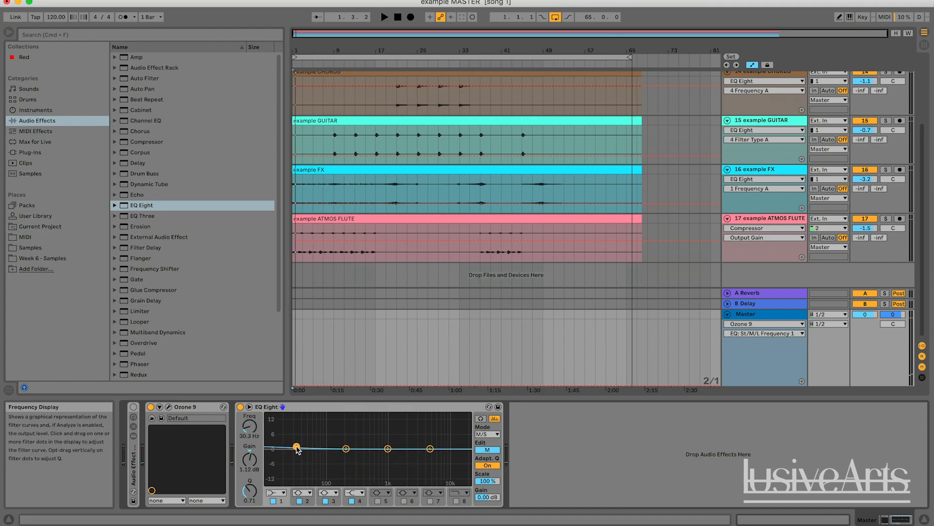
pyautogui.moveTo(430, 448); pyautogui.dragTo(429, 453)
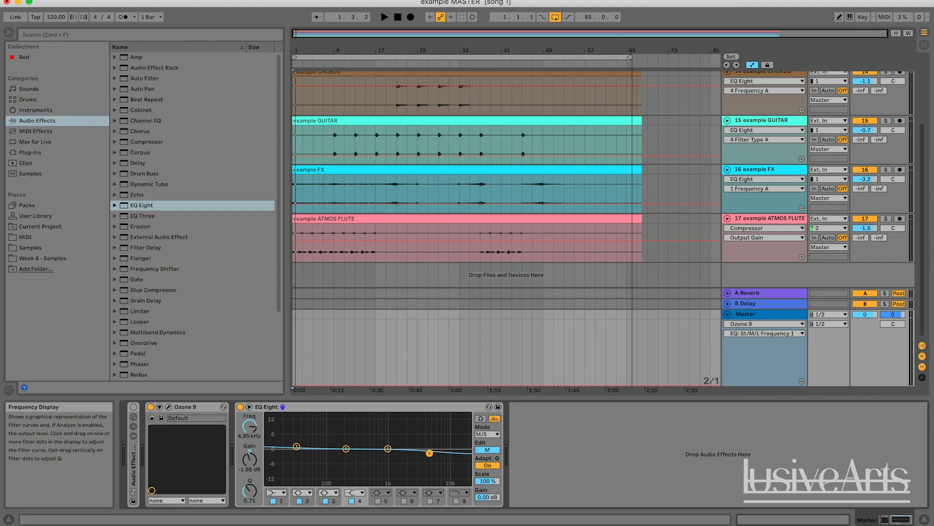
# Step: During playback, shape EQ Eight's side curve with a high boost near 10 kHz and band 3 as a low shelf at 33.7 Hz, -3.10 dB
pyautogui.click(487, 450)
pyautogui.press('space')
pyautogui.moveTo(447, 448); pyautogui.dragTo(450, 443)
pyautogui.moveTo(328, 449); pyautogui.dragTo(297, 453)
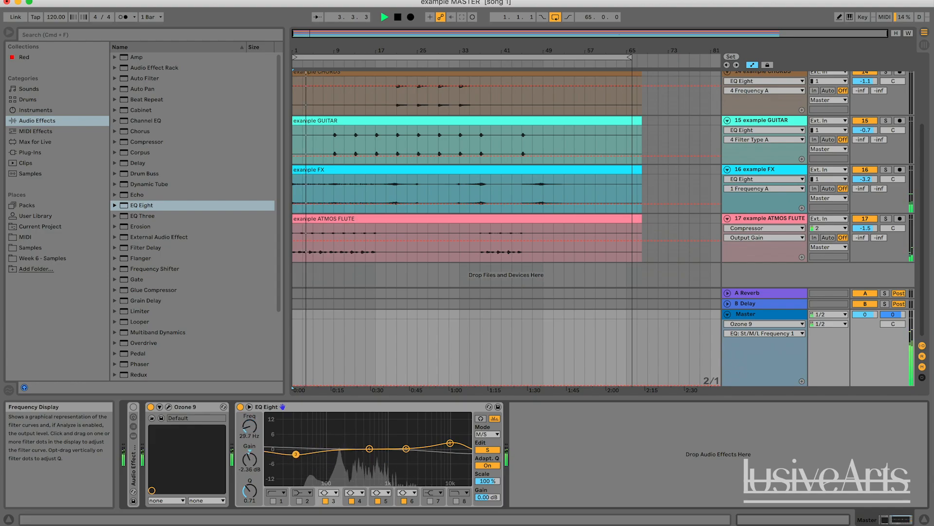
pyautogui.click(328, 492)
pyautogui.click(333, 517)
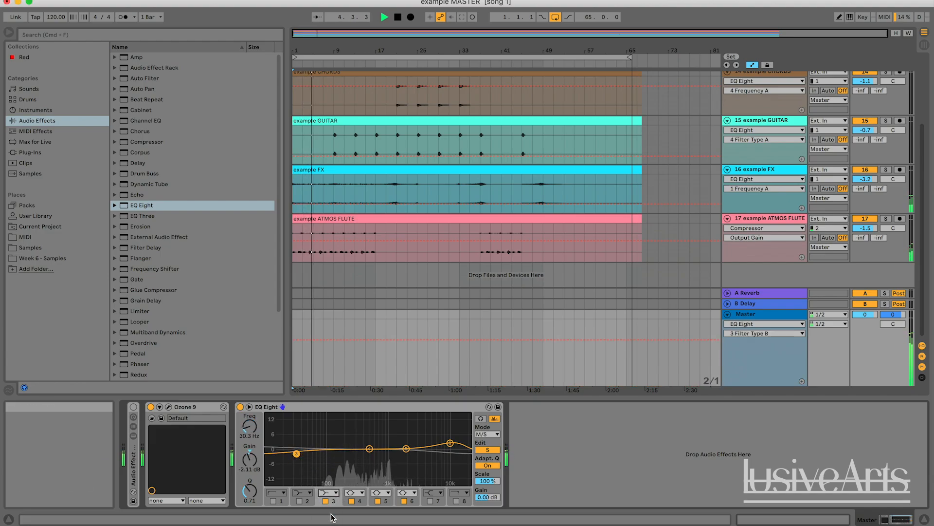
pyautogui.moveTo(297, 453); pyautogui.dragTo(299, 456)
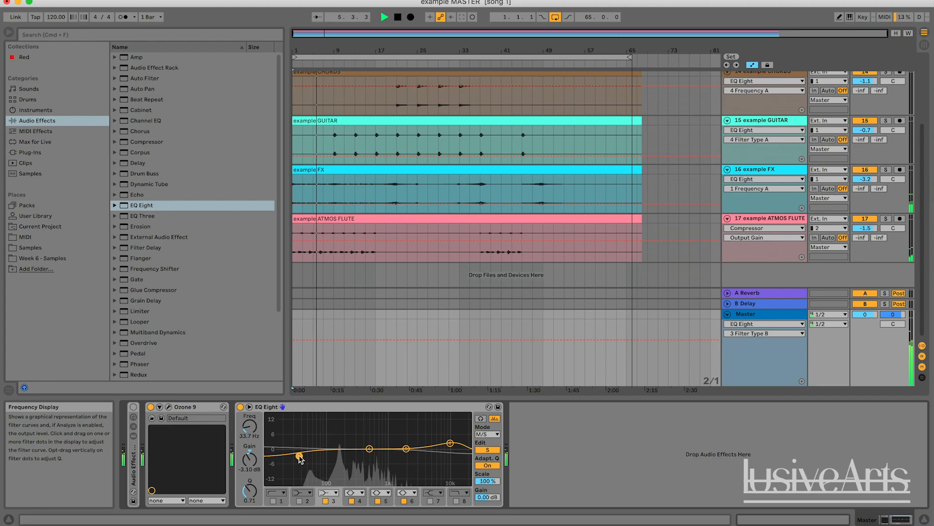
pyautogui.press('space')
# Step: Compare EQ Eight's mid and side curves by switching the edited channel back and forth
pyautogui.click(487, 450)
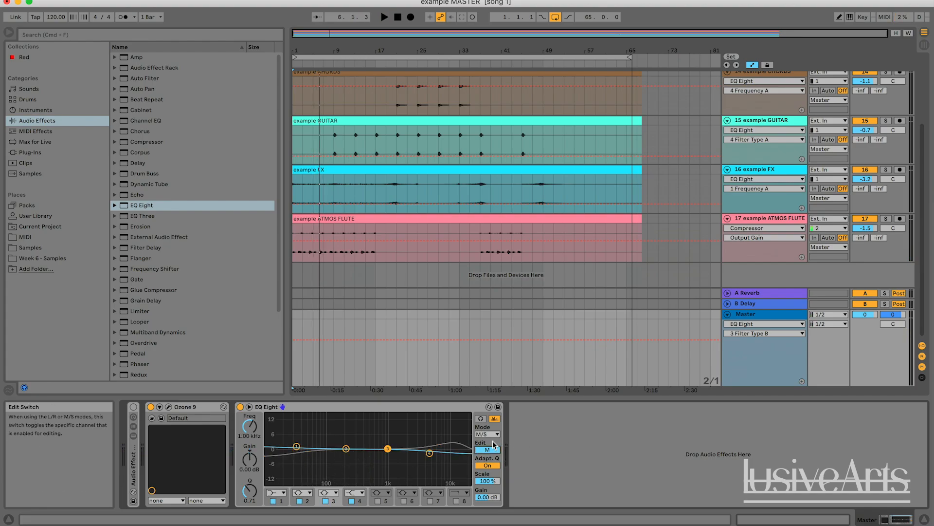
pyautogui.click(489, 450)
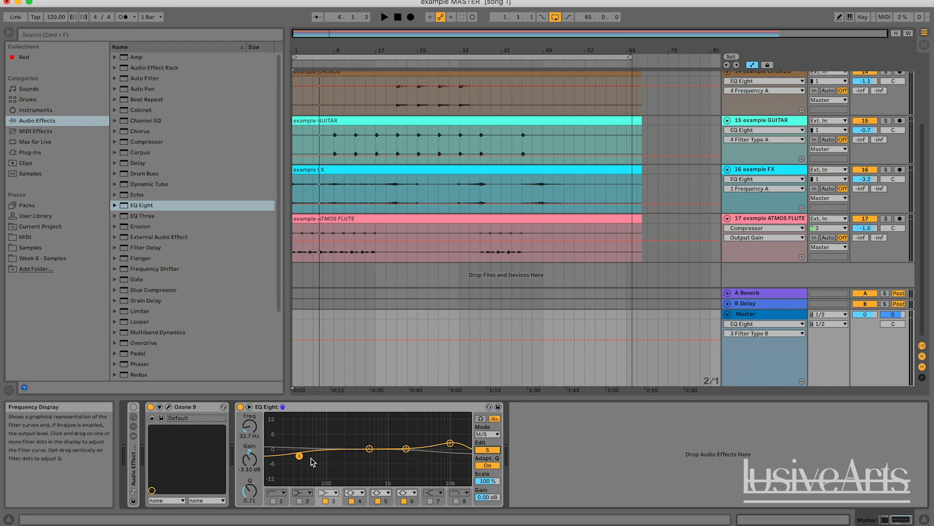
pyautogui.click(487, 450)
pyautogui.click(487, 449)
pyautogui.click(487, 450)
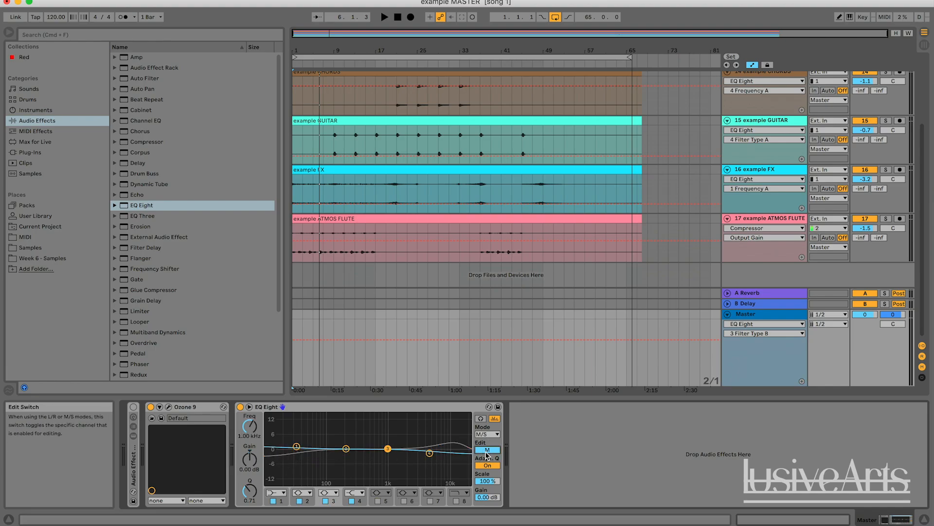
pyautogui.click(429, 452)
pyautogui.click(487, 450)
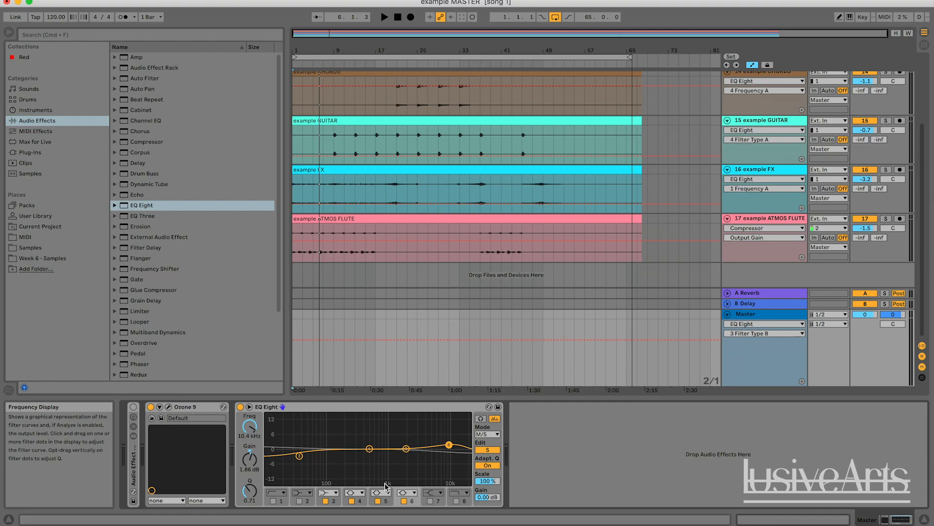
# Step: Delete EQ Eight from the master track and reopen the Ozone 9 window
pyautogui.click(305, 409)
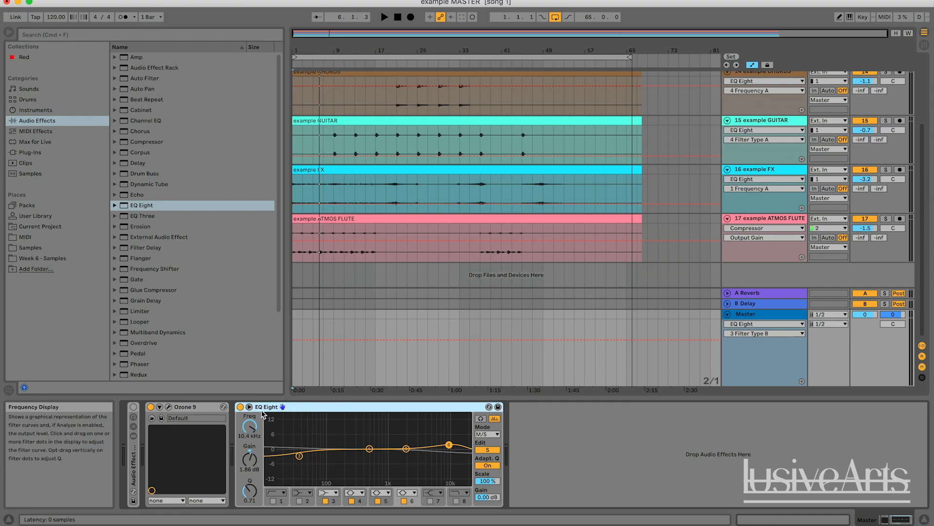
pyautogui.press('Delete')
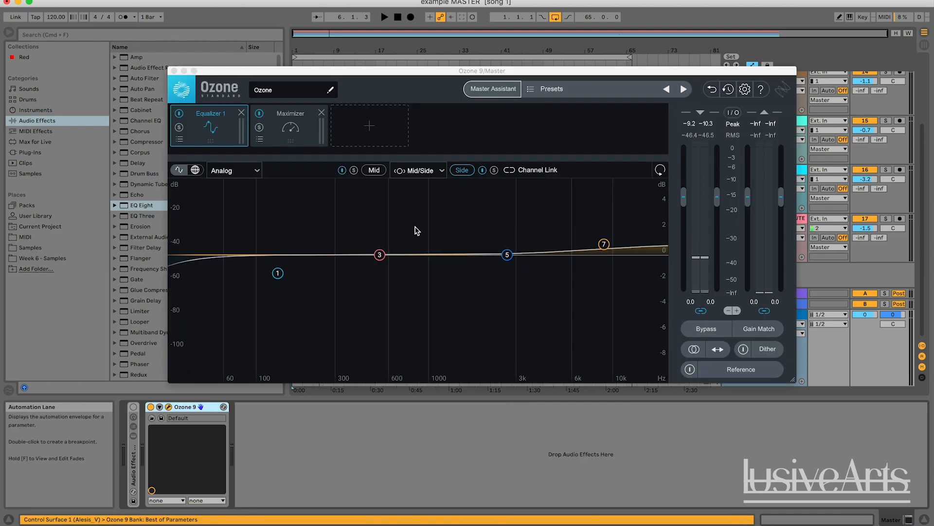
# Step: Review the channel modes of Equalizer 1, keeping Mid/Side, and play the start of the song briefly
pyautogui.click(419, 170)
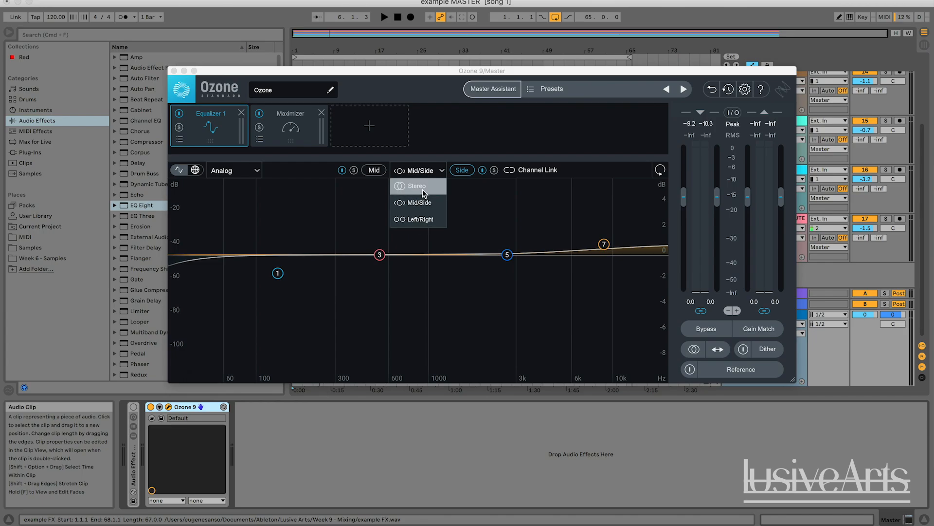
pyautogui.click(422, 203)
pyautogui.press('space')
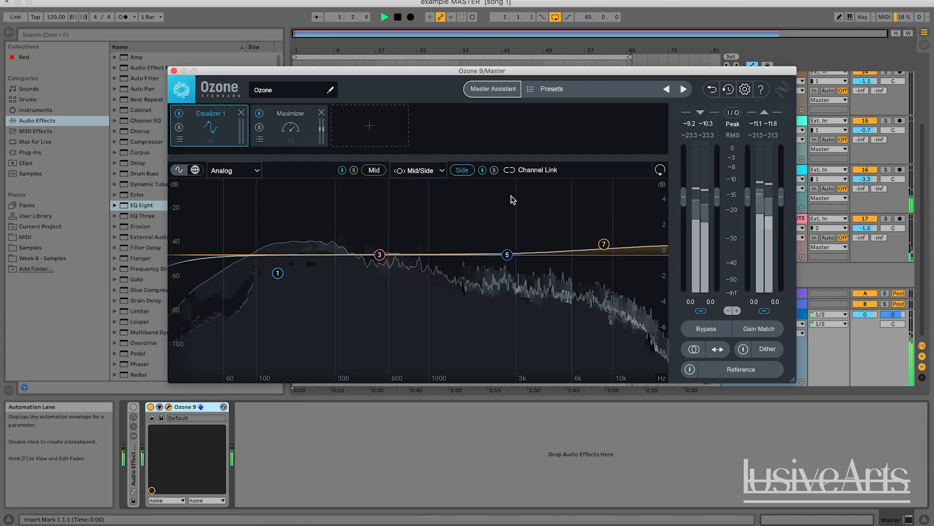
pyautogui.press('space')
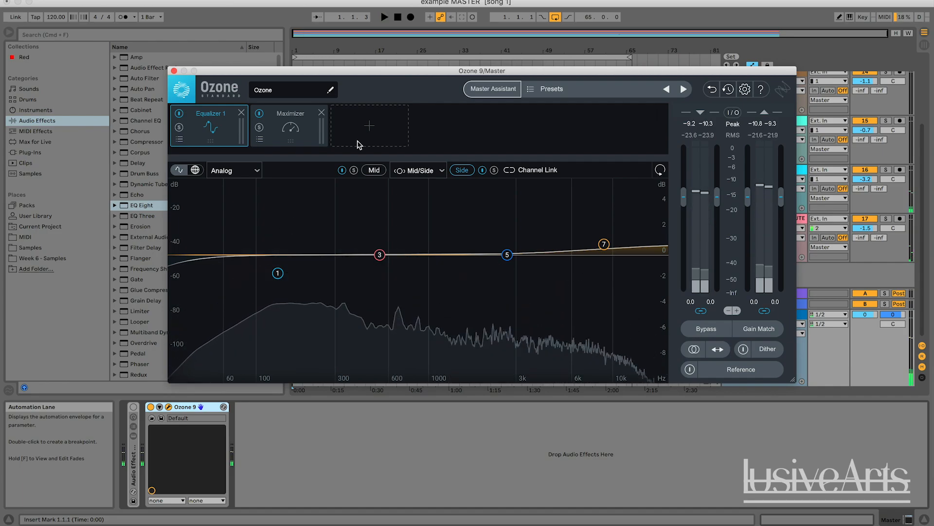
# Step: Look over the Maximizer, remove it from the Ozone chain, and add a Dynamics module after Equalizer 1
pyautogui.click(291, 119)
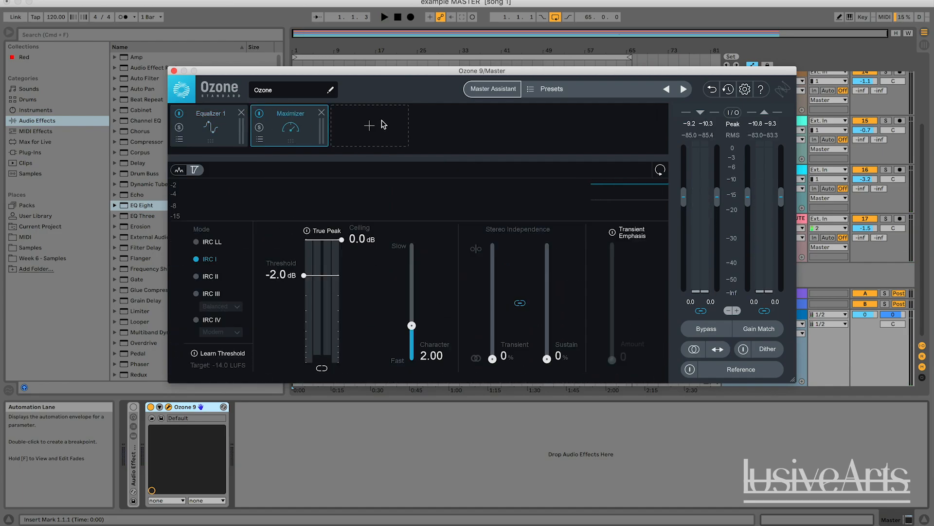
pyautogui.click(209, 127)
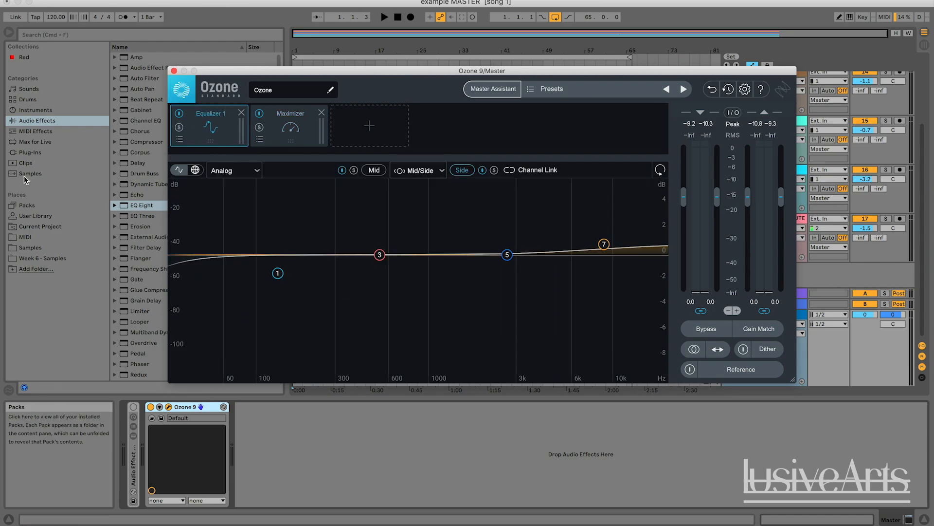
pyautogui.click(321, 113)
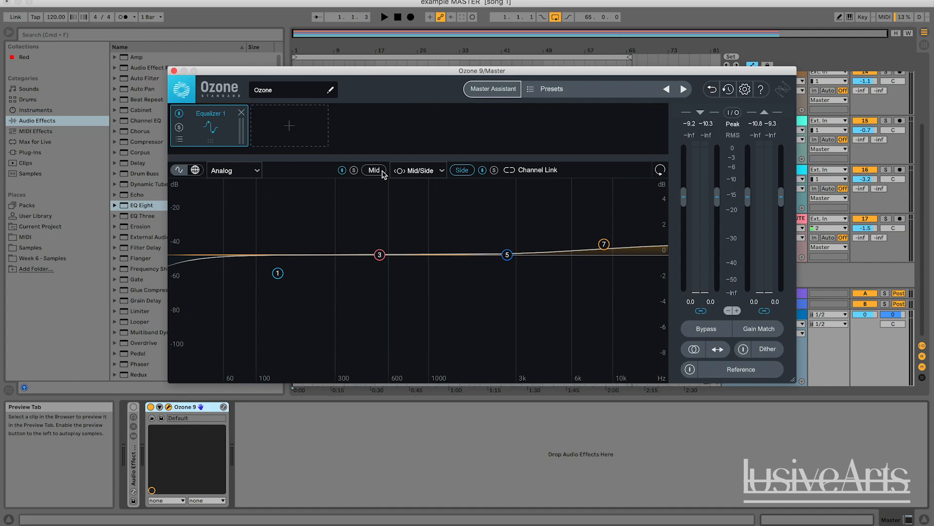
pyautogui.click(291, 126)
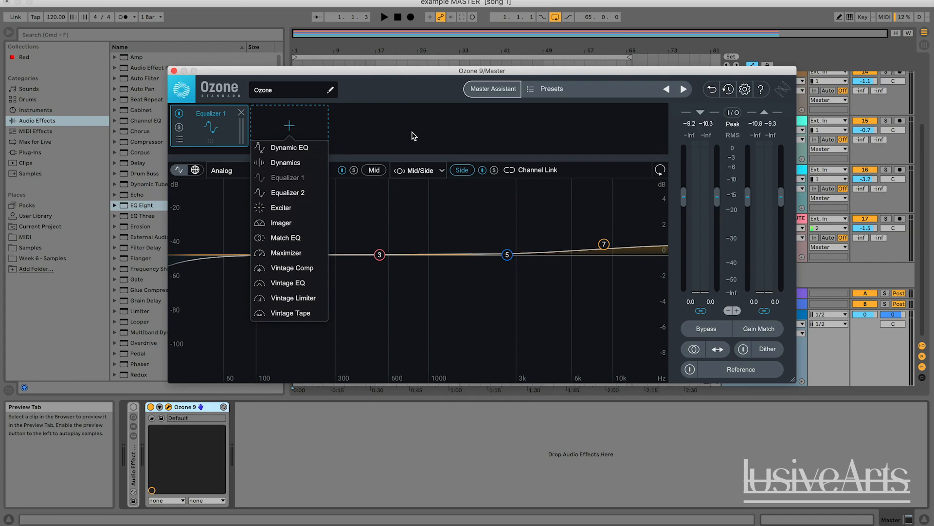
pyautogui.click(409, 136)
pyautogui.click(287, 128)
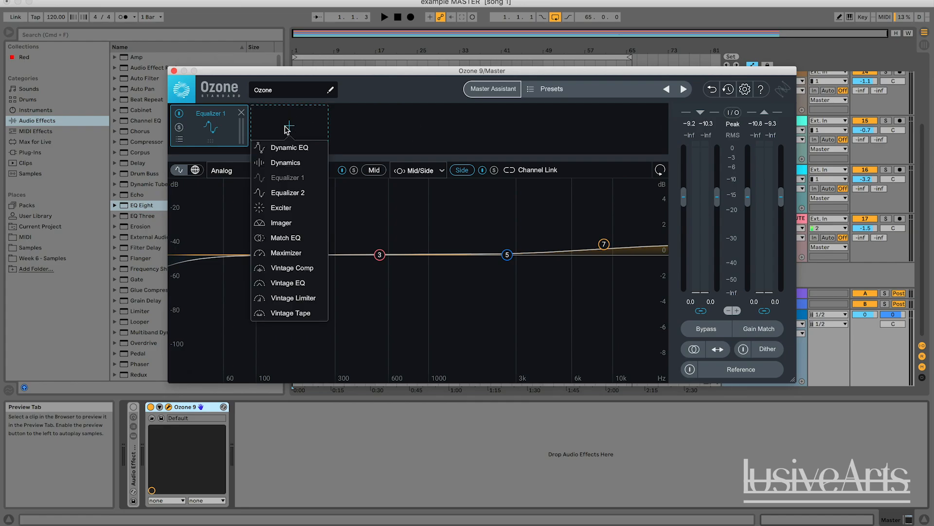
pyautogui.click(287, 163)
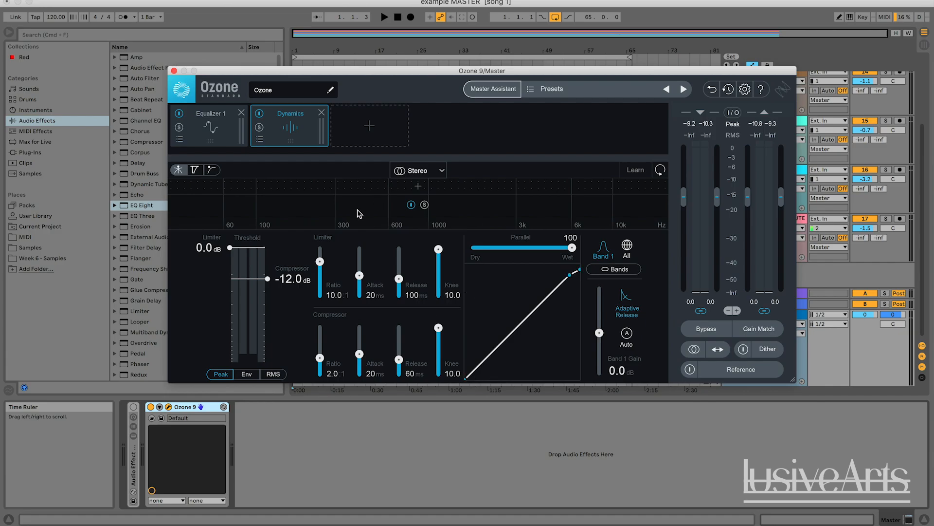
# Step: Play the start of the song briefly to view its spectrum in Dynamics, and reposition the Ozone window
pyautogui.press('space')
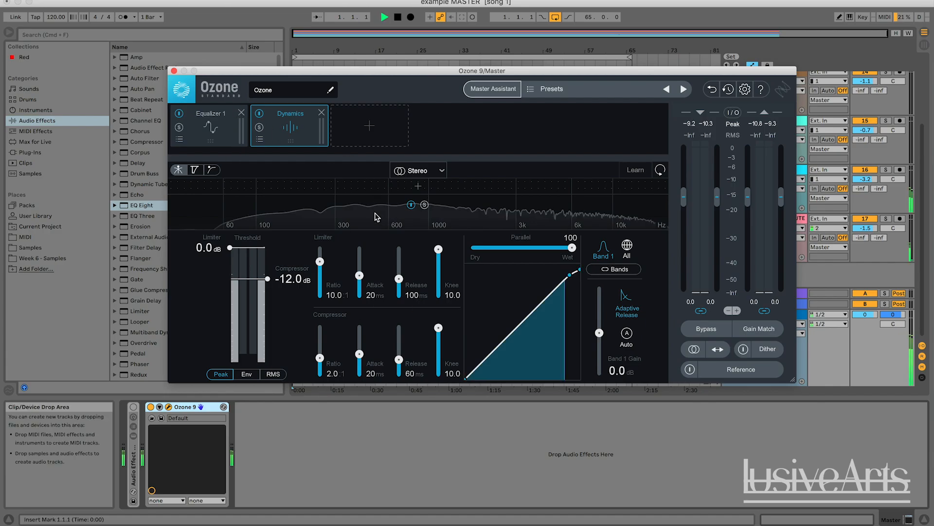
pyautogui.press('space')
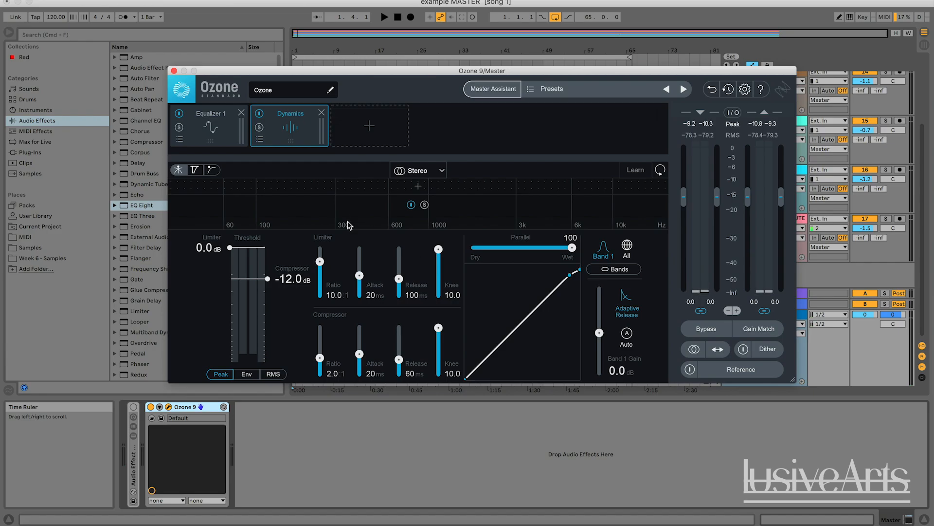
pyautogui.moveTo(281, 65)
pyautogui.mouseDown()
pyautogui.moveTo(284, 76)
pyautogui.moveTo(287, 67)
pyautogui.mouseUp()
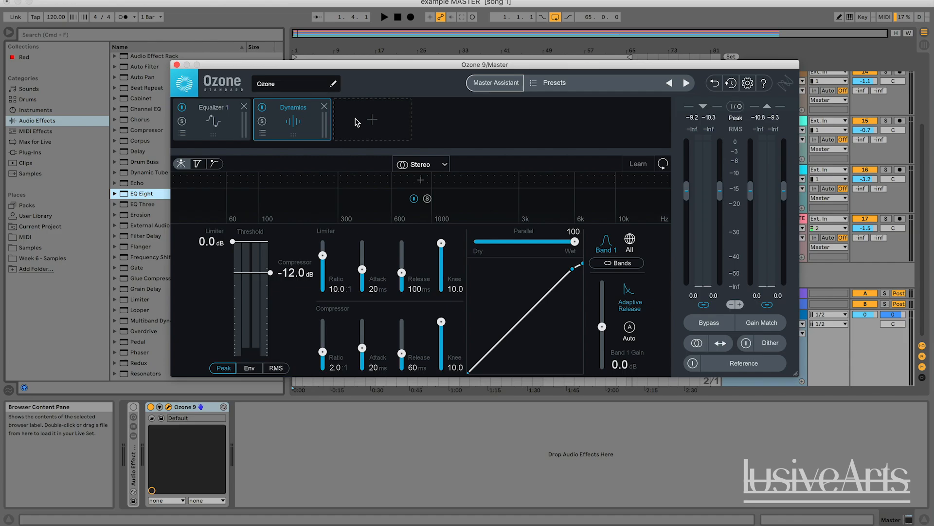
pyautogui.moveTo(352, 67); pyautogui.dragTo(364, 67)
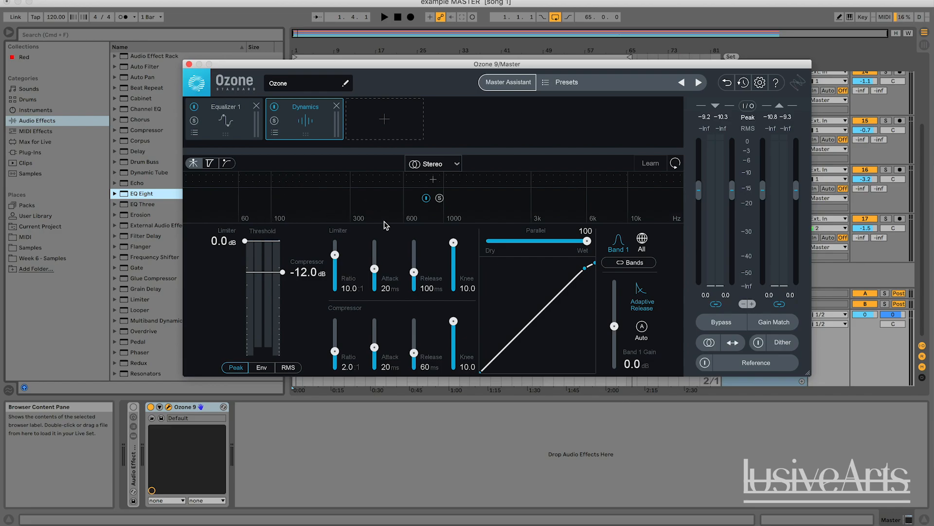
# Step: Split Dynamics into four bands with crossovers between 100 and 300 Hz, just above 1 kHz, and at about 4.9 kHz
pyautogui.click(314, 181)
pyautogui.click(460, 180)
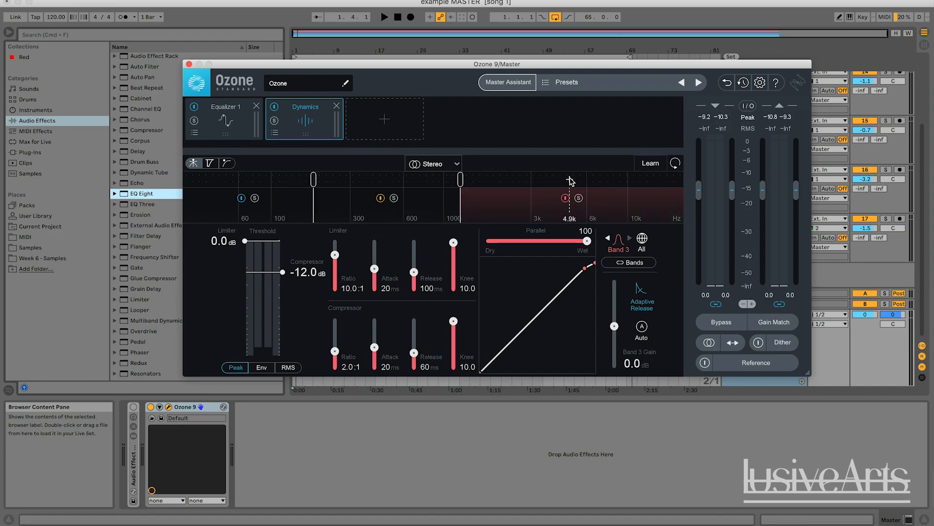
pyautogui.click(569, 180)
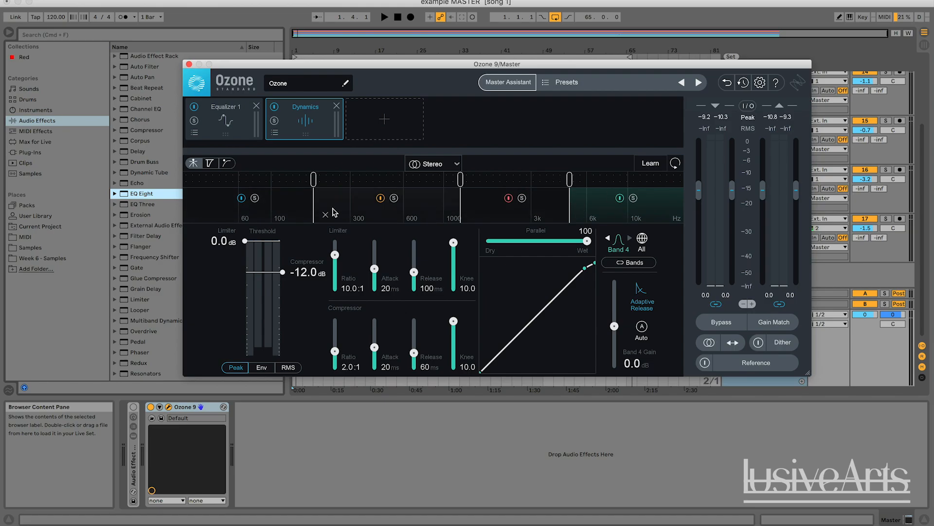
# Step: Set the Band 1 compressor threshold to -27.7 dB during playback, and shift the lower two Dynamics crossovers down and the highest one up
pyautogui.click(296, 213)
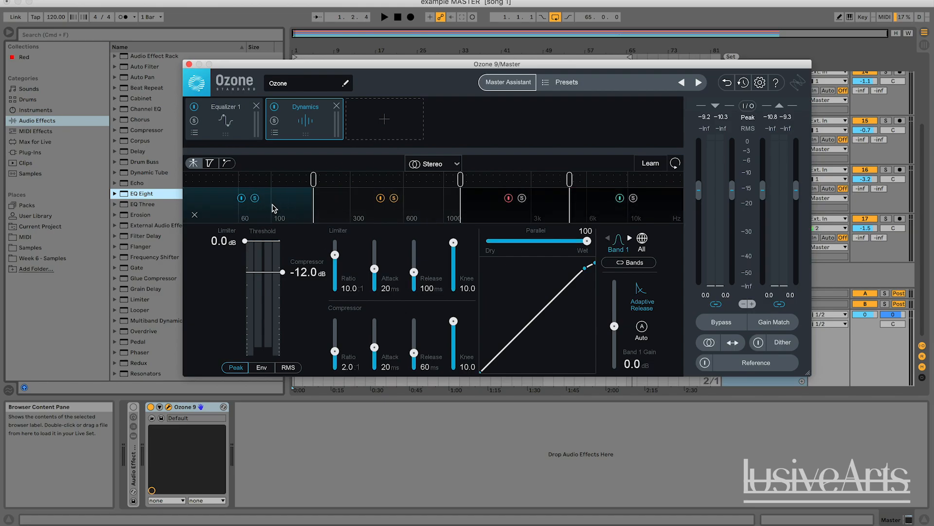
pyautogui.press('space')
pyautogui.moveTo(258, 272); pyautogui.dragTo(263, 327)
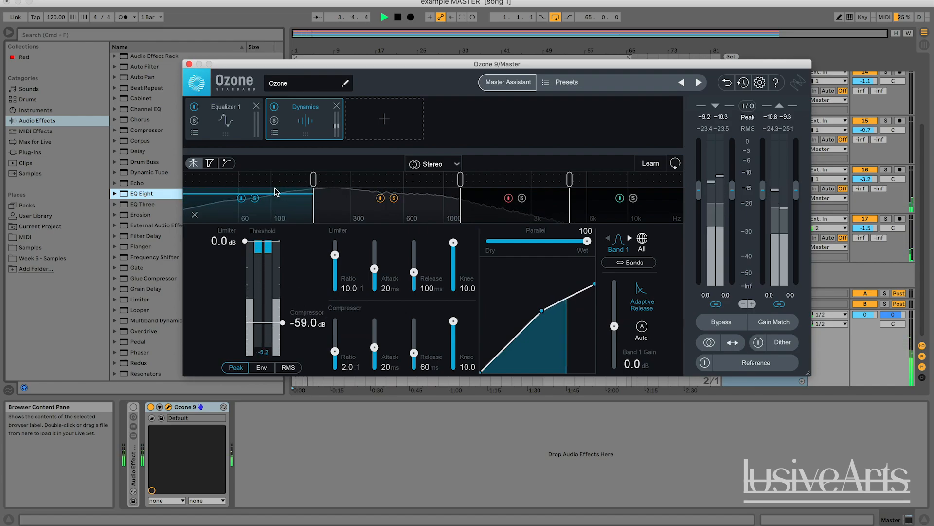
pyautogui.moveTo(261, 329); pyautogui.dragTo(260, 326)
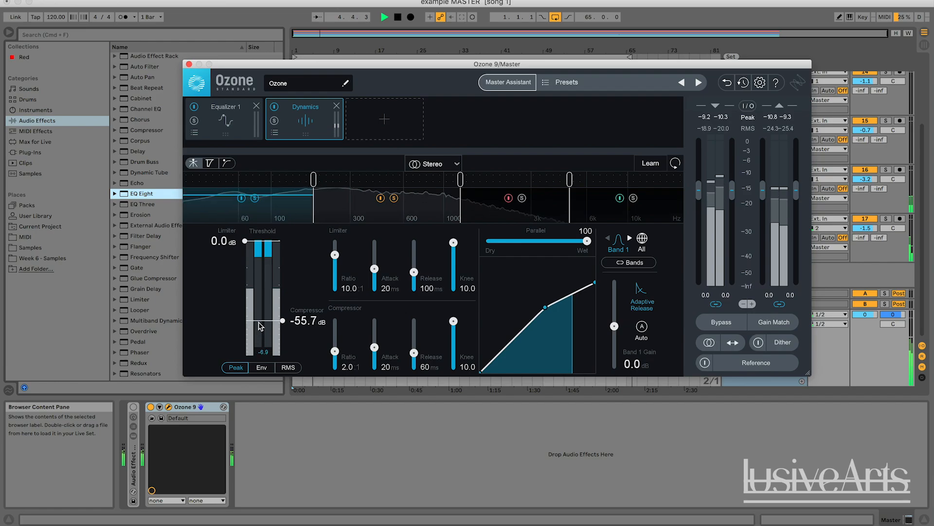
pyautogui.moveTo(314, 180); pyautogui.dragTo(300, 183)
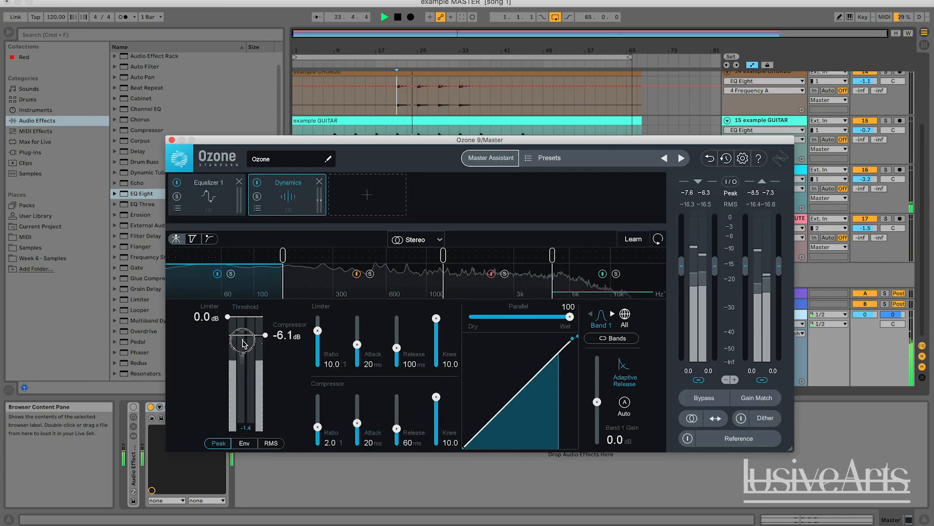
pyautogui.moveTo(242, 339); pyautogui.dragTo(257, 374)
pyautogui.press('space')
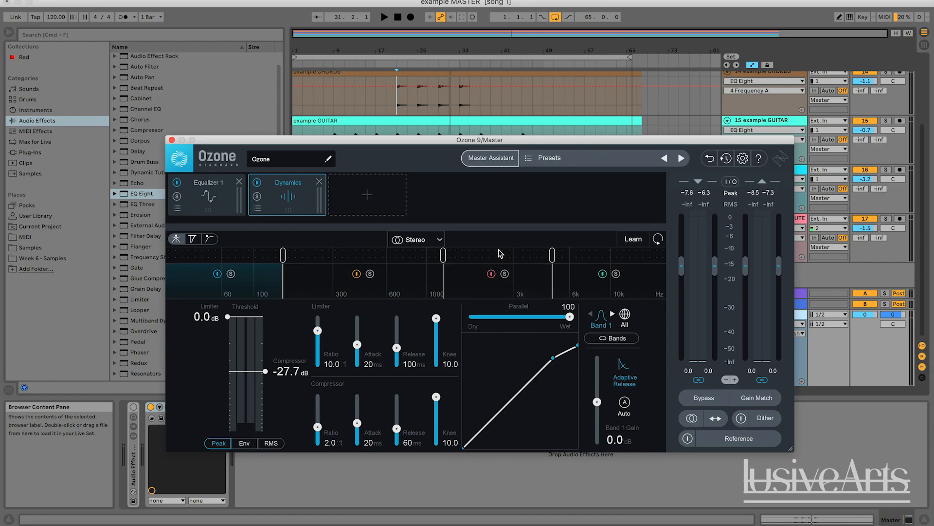
pyautogui.moveTo(550, 262); pyautogui.dragTo(560, 259)
pyautogui.moveTo(439, 277)
pyautogui.mouseDown()
pyautogui.moveTo(438, 262)
pyautogui.moveTo(428, 266)
pyautogui.mouseUp()
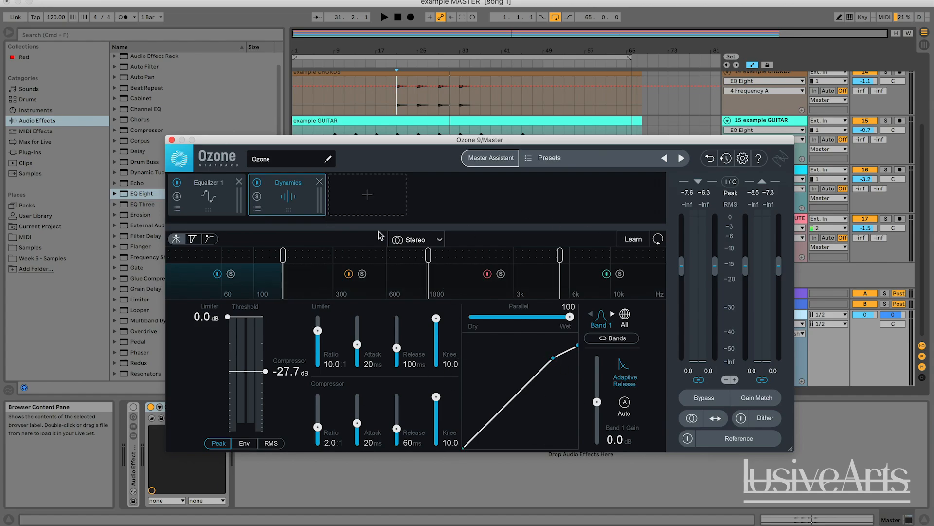
# Step: Add an Exciter after Dynamics and split it into four bands, with crossovers between 100 and 300 Hz, just above 600 Hz, and at about 3.9 kHz
pyautogui.click(361, 200)
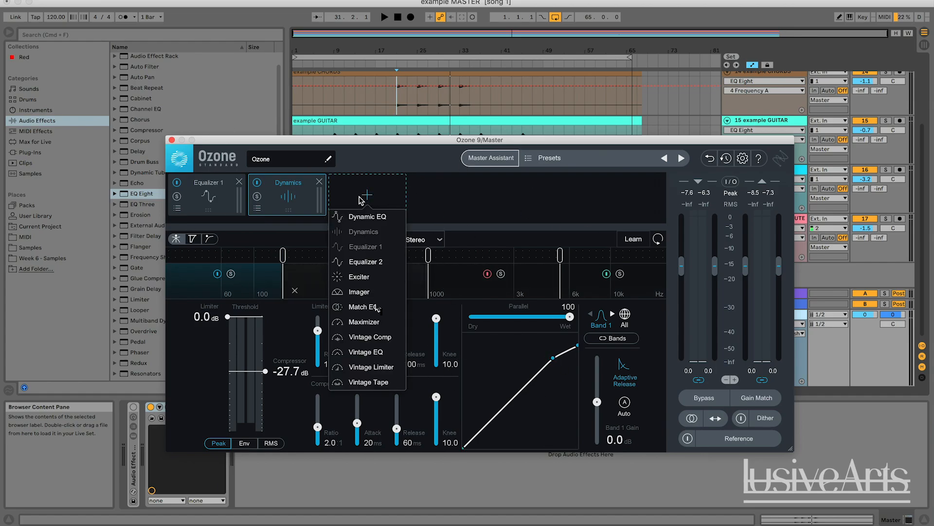
pyautogui.click(361, 277)
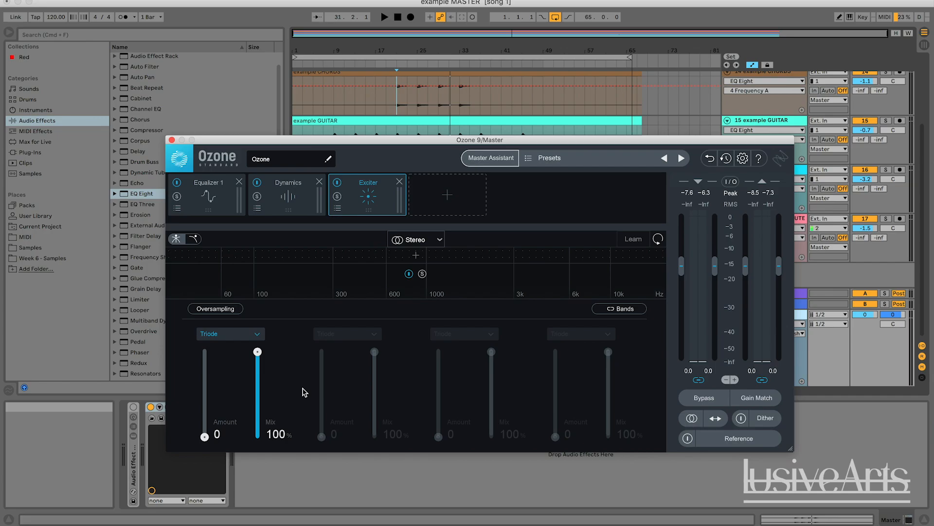
pyautogui.click(281, 257)
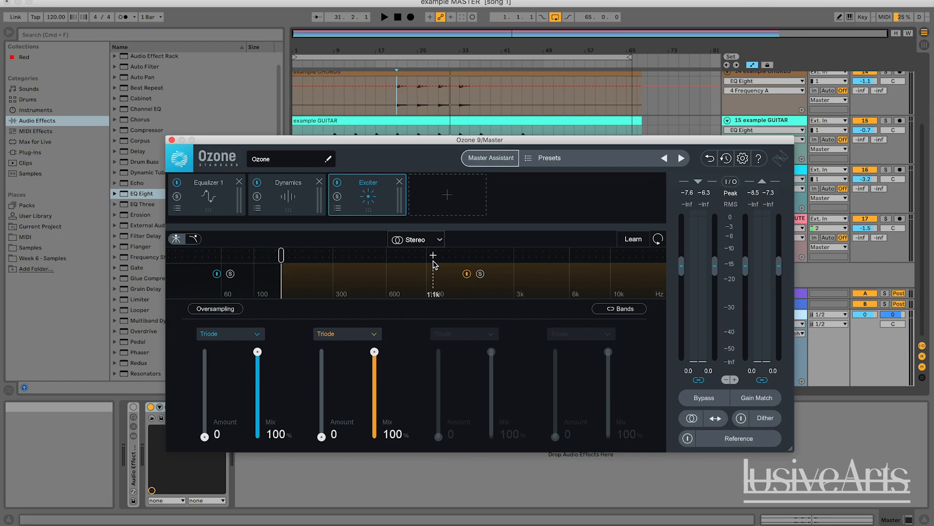
pyautogui.click(394, 256)
pyautogui.click(534, 255)
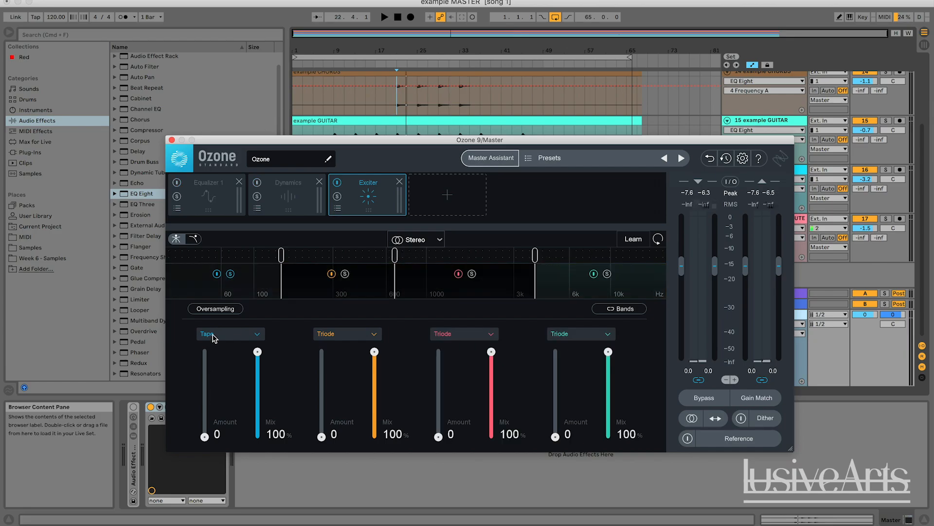
# Step: Raise the first Exciter band's Tape amount to 15 and listen to the song, briefly soloing the second band
pyautogui.press('space')
pyautogui.moveTo(204, 436); pyautogui.dragTo(208, 347)
pyautogui.press('space')
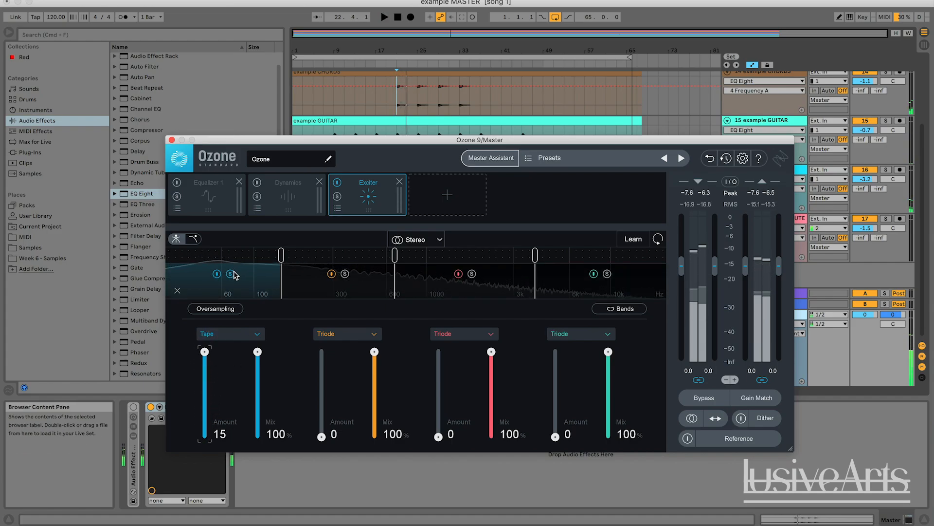
pyautogui.press('space')
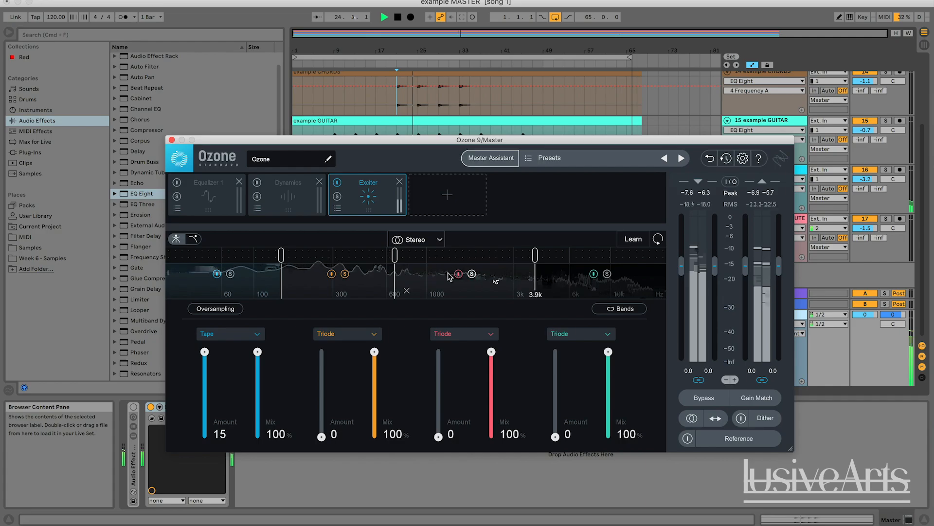
pyautogui.click(345, 274)
pyautogui.click(345, 274)
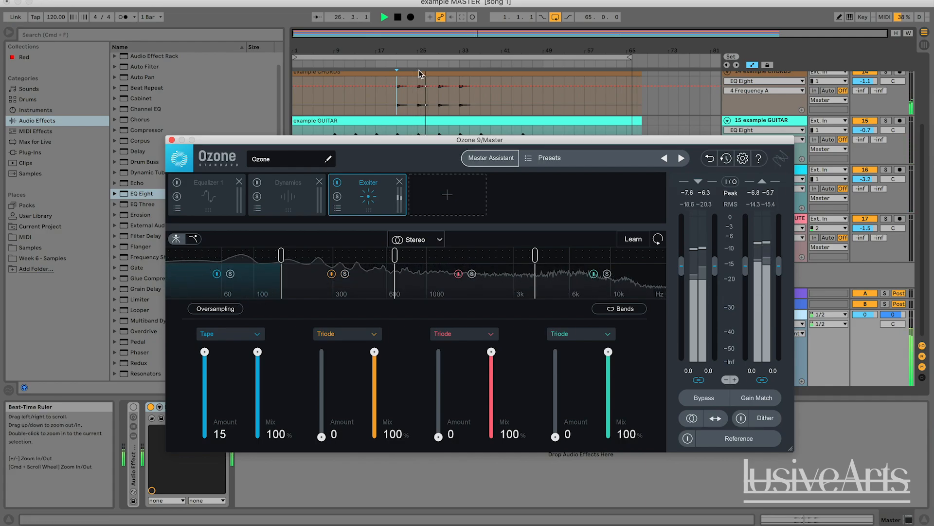
# Step: Replay the section from bar 21 and return the first Exciter band's amount to 0 for comparison
pyautogui.click(424, 47)
pyautogui.press('space')
pyautogui.press('space')
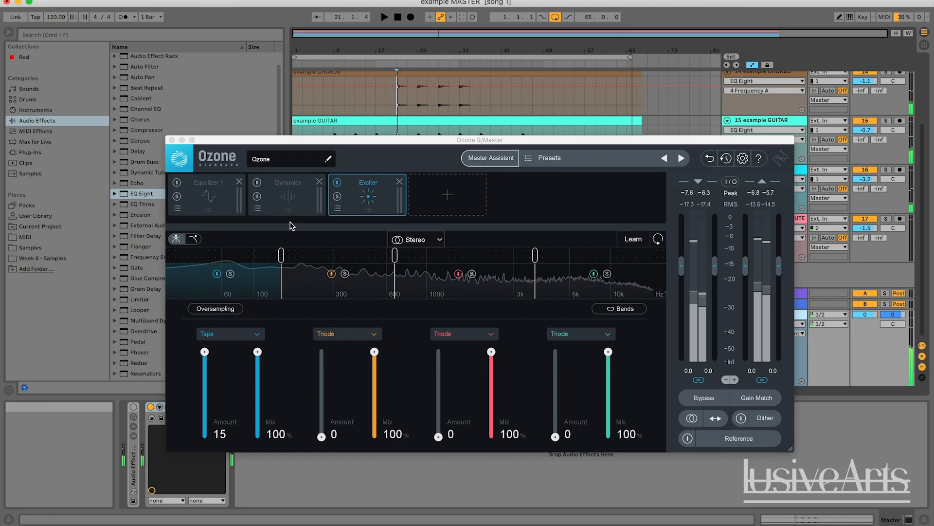
pyautogui.press('space')
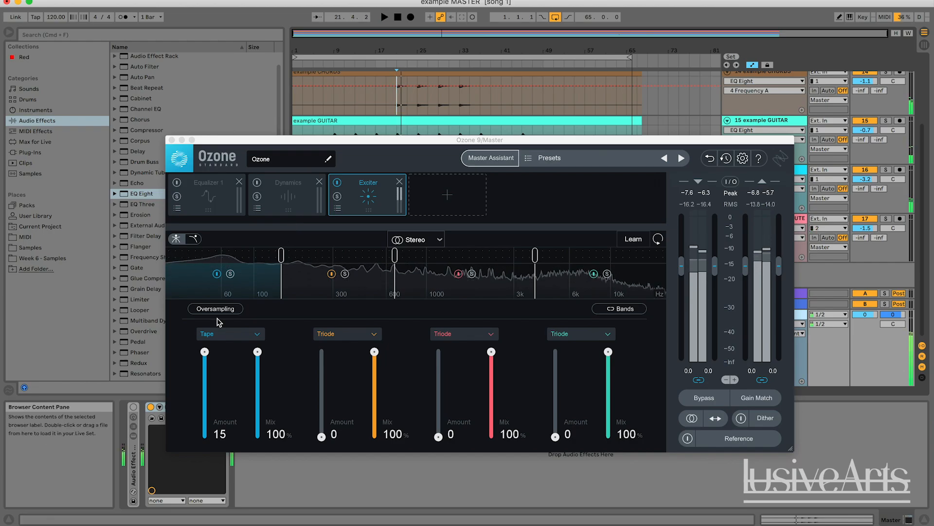
pyautogui.moveTo(205, 351); pyautogui.dragTo(206, 437)
pyautogui.press('space')
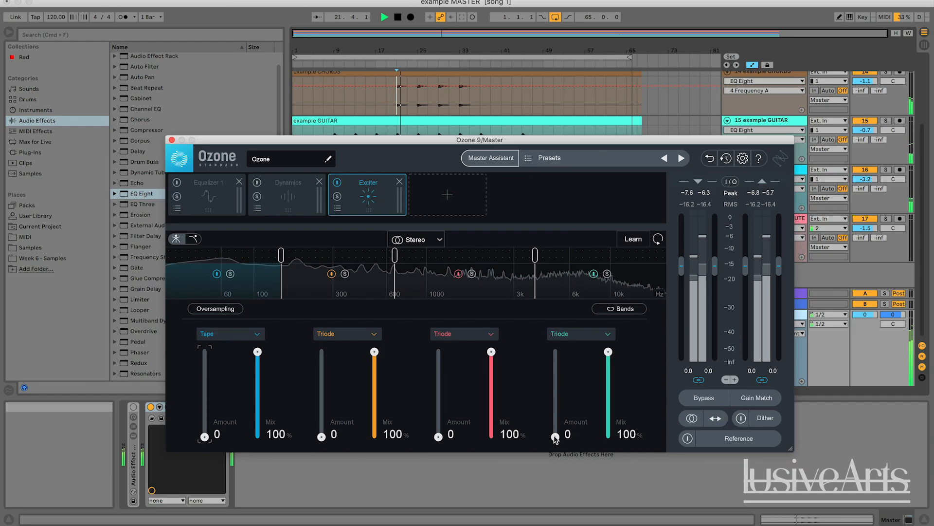
pyautogui.press('space')
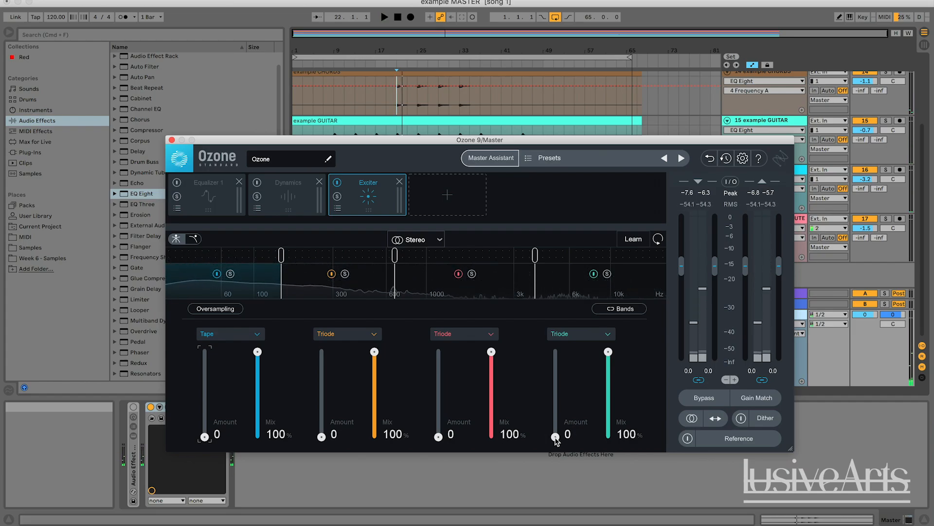
# Step: Raise the Exciter amount to 10.2 on the fourth band and 7.4 on the third band, listening to the song
pyautogui.moveTo(555, 438); pyautogui.dragTo(555, 378)
pyautogui.press('space')
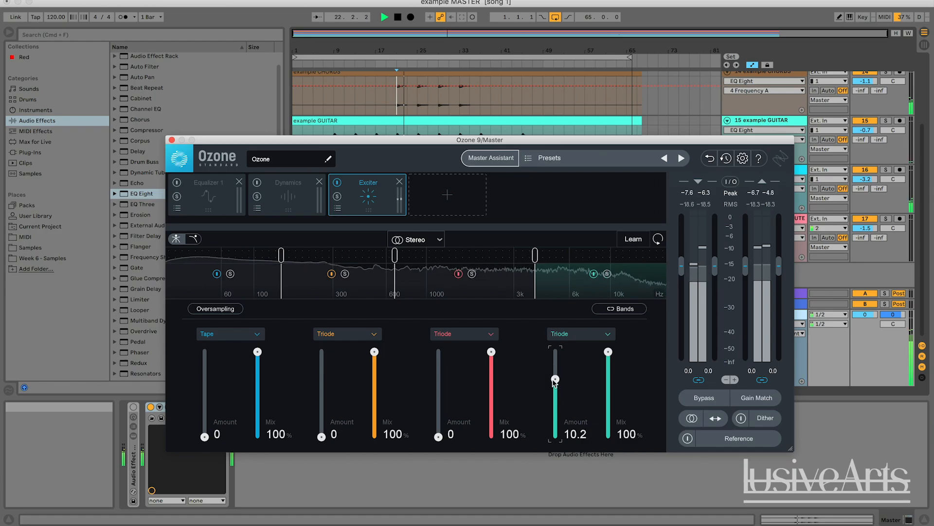
pyautogui.moveTo(438, 436); pyautogui.dragTo(438, 395)
pyautogui.press('space')
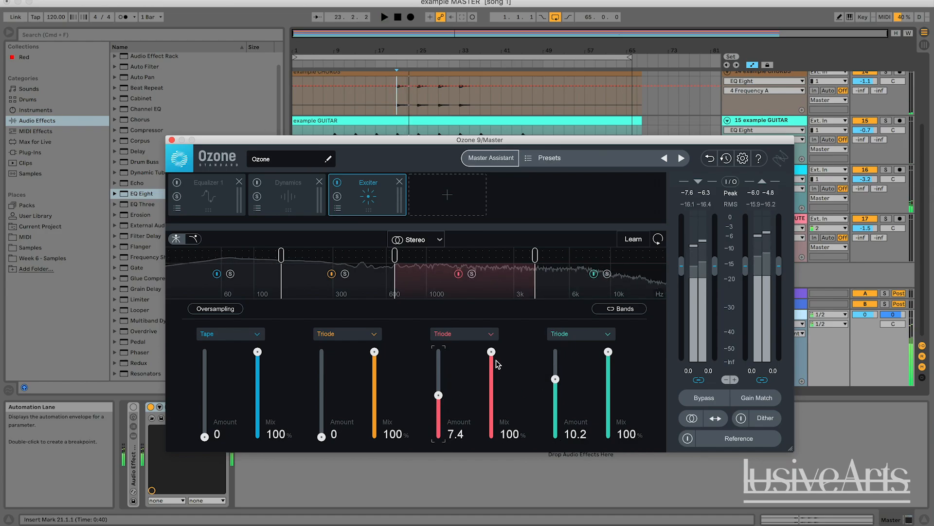
# Step: Try out the third Exciter band's mix, leaving it at 100%, and set the fourth band's mix to 90.2% during playback
pyautogui.moveTo(492, 352)
pyautogui.mouseDown()
pyautogui.moveTo(492, 376)
pyautogui.moveTo(494, 344)
pyautogui.mouseUp()
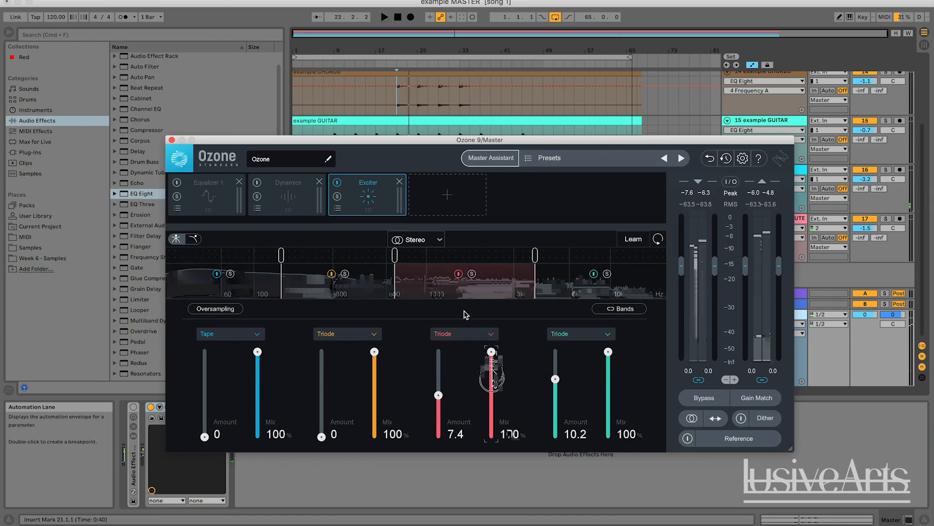
pyautogui.press('space')
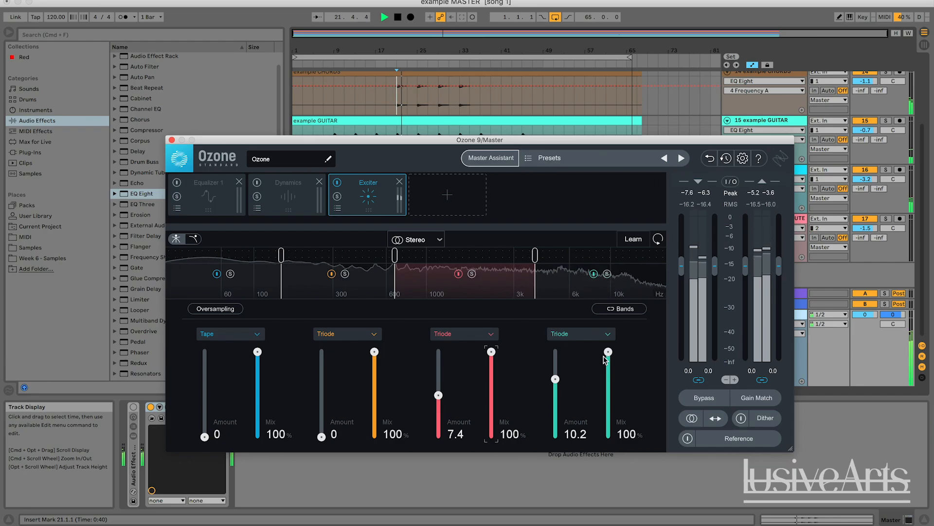
pyautogui.moveTo(608, 351); pyautogui.dragTo(608, 360)
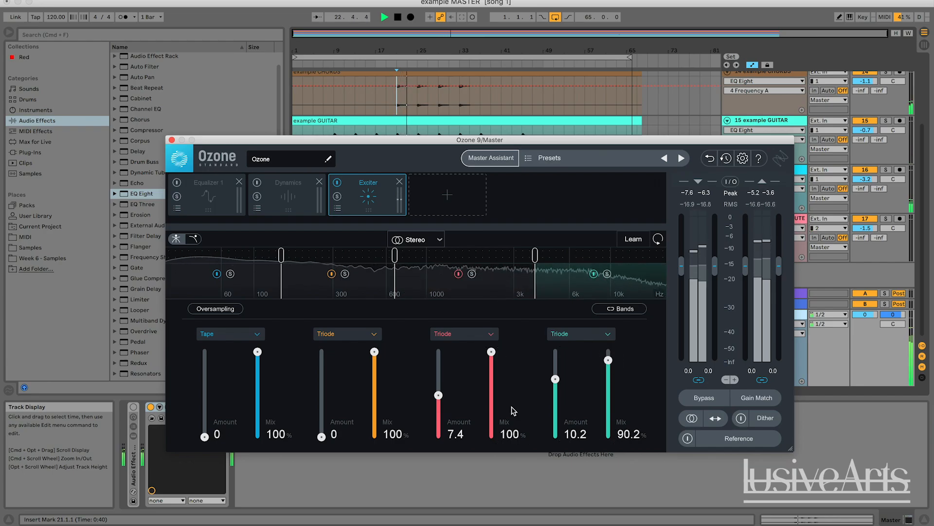
pyautogui.press('space')
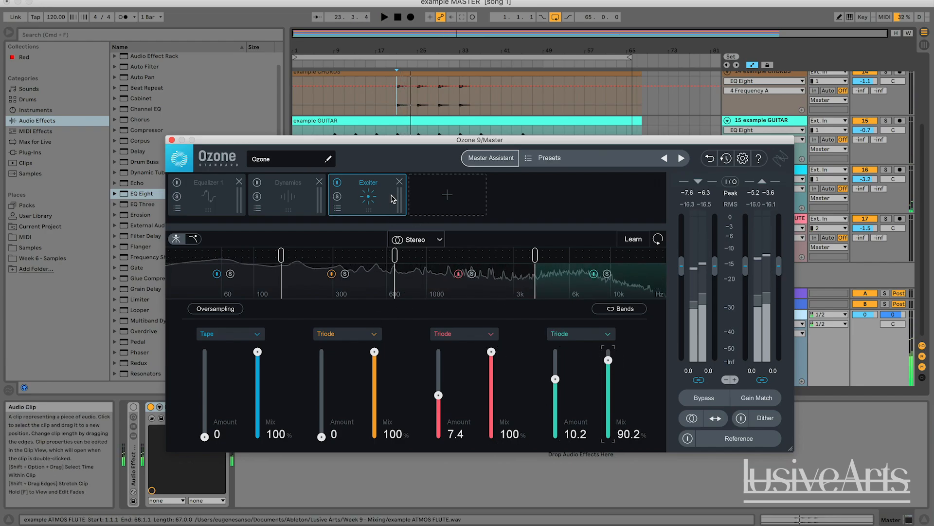
# Step: Set the third Exciter band's amount to 7.6 and its mode to Retro while the song plays
pyautogui.moveTo(376, 139); pyautogui.dragTo(388, 111)
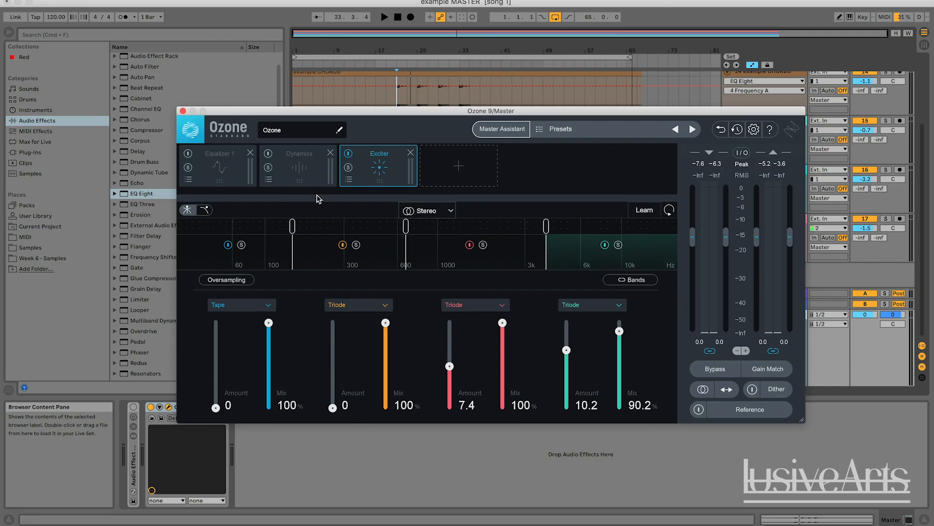
pyautogui.press('space')
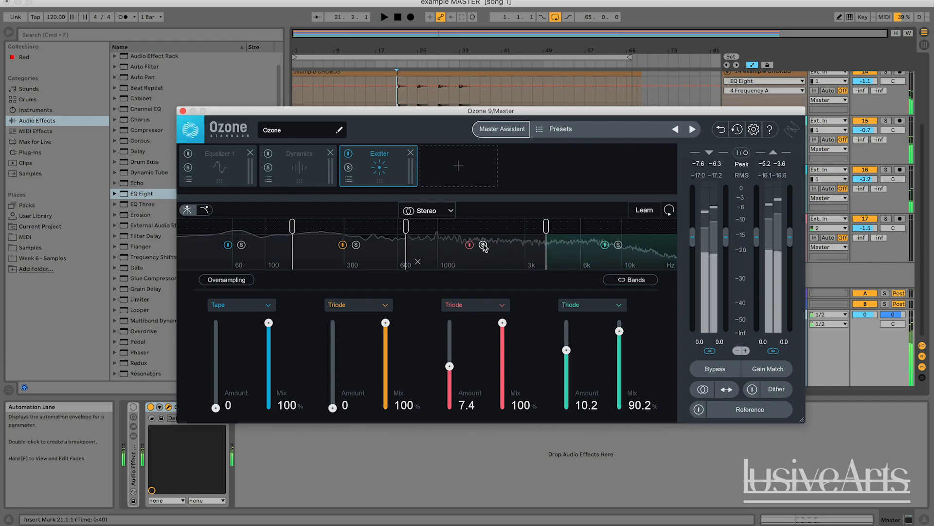
pyautogui.moveTo(451, 368)
pyautogui.mouseDown()
pyautogui.moveTo(443, 398)
pyautogui.moveTo(451, 319)
pyautogui.moveTo(445, 400)
pyautogui.moveTo(444, 365)
pyautogui.mouseUp()
pyautogui.click(465, 305)
pyautogui.click(464, 335)
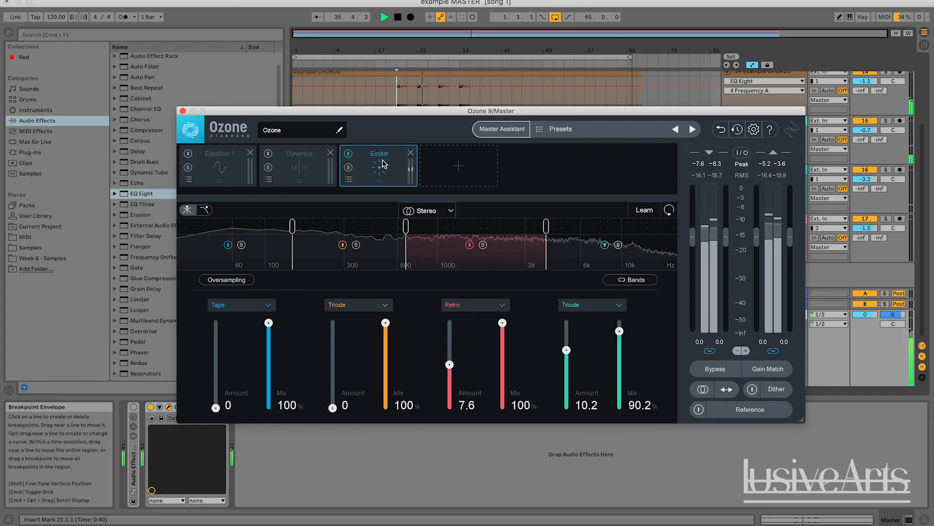
pyautogui.press('space')
# Step: Bypass the Exciter and add an Imager module to the end of the Ozone chain
pyautogui.click(349, 154)
pyautogui.click(456, 165)
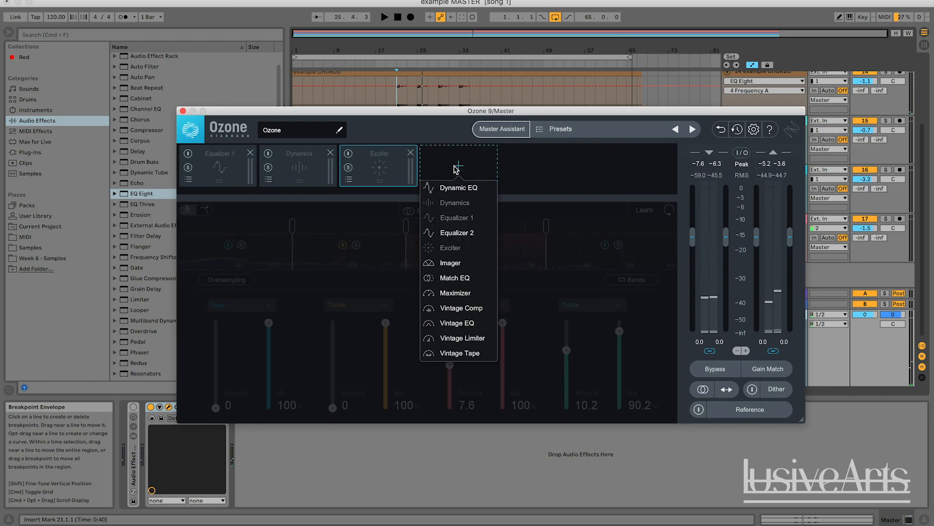
pyautogui.click(450, 264)
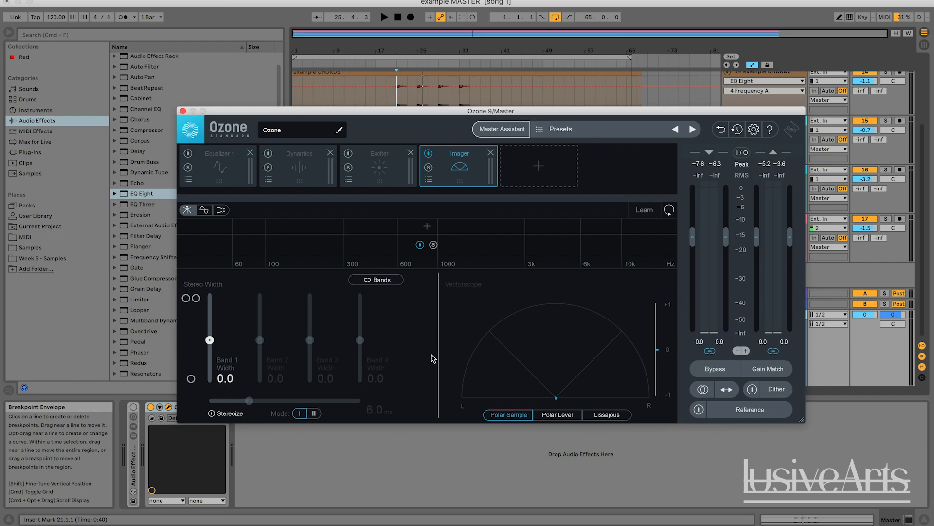
# Step: Split the Imager into four frequency bands, placing the second crossover at 500 Hz
pyautogui.click(293, 227)
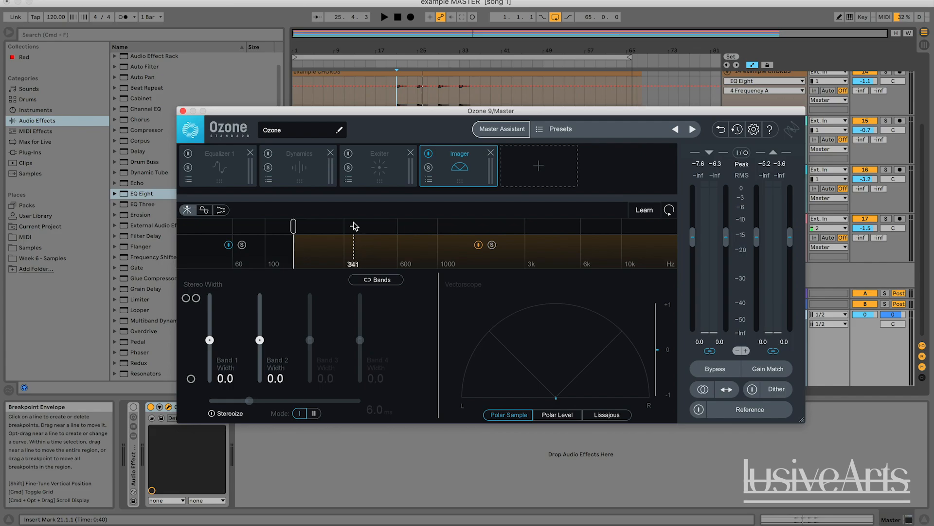
pyautogui.click(383, 228)
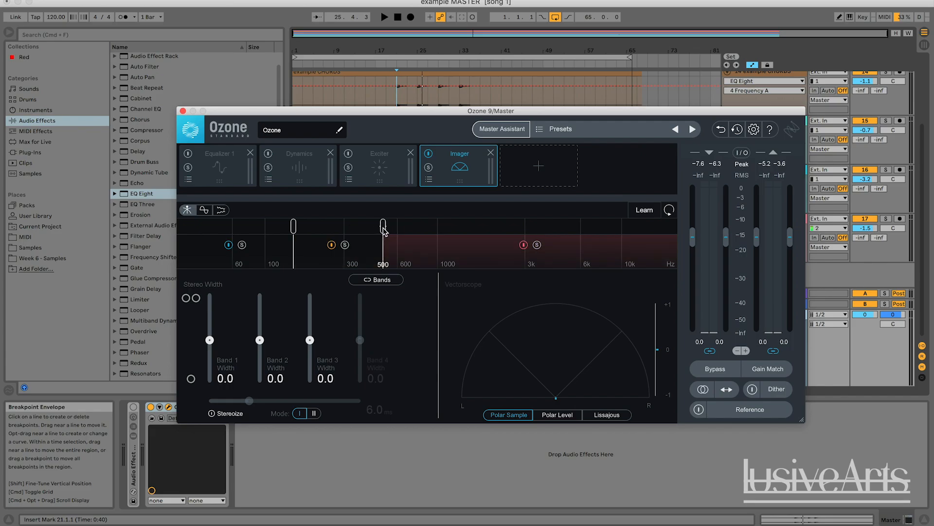
pyautogui.click(509, 225)
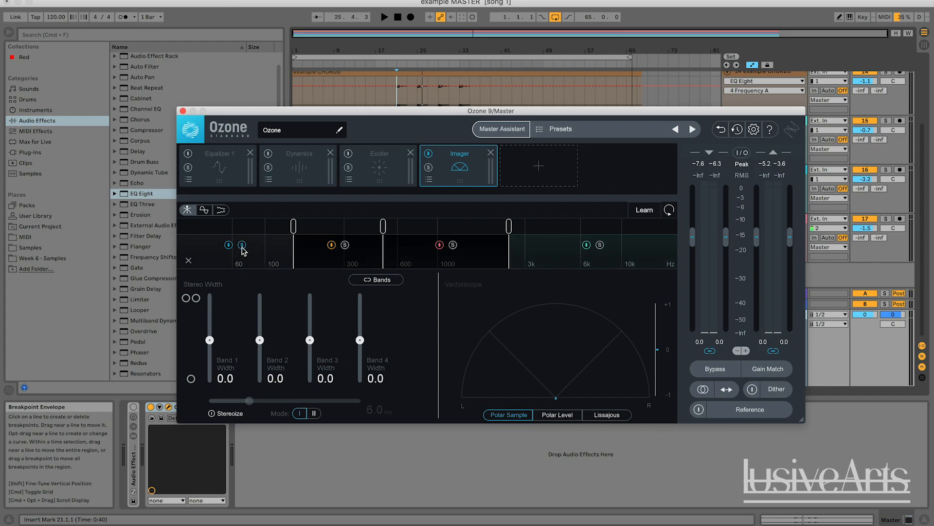
# Step: Play the song with the lowest Imager band soloed and lower its upper crossover to 102 Hz
pyautogui.press('space')
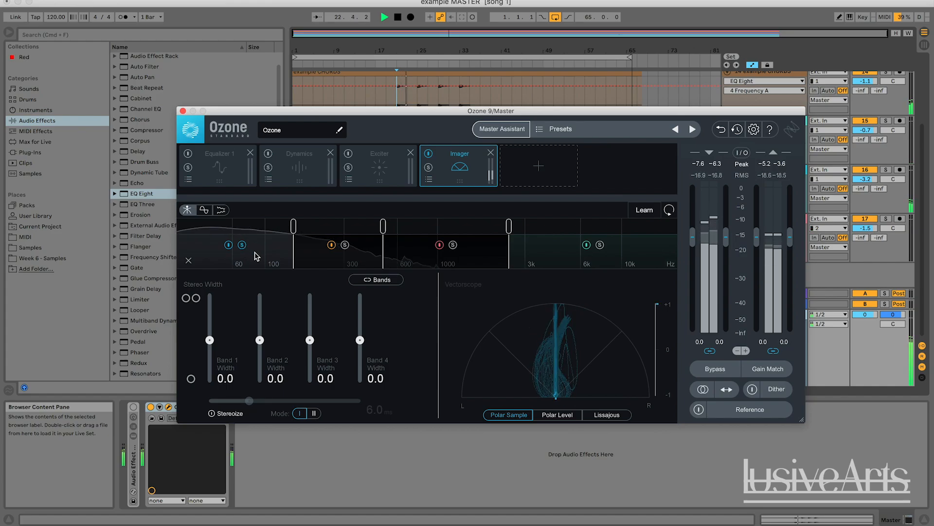
pyautogui.moveTo(294, 227); pyautogui.dragTo(268, 230)
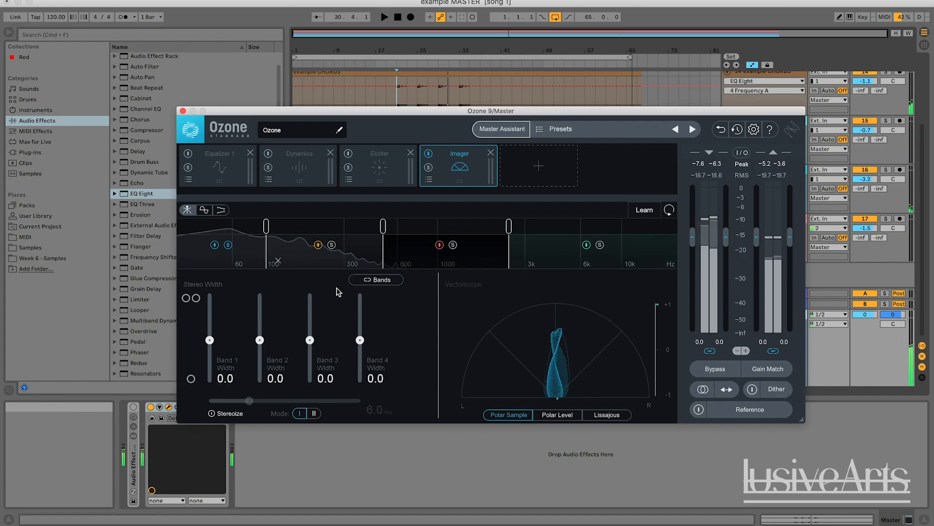
# Step: Replay the section and narrow the Imager's Band 1 stereo width to -100
pyautogui.press('space')
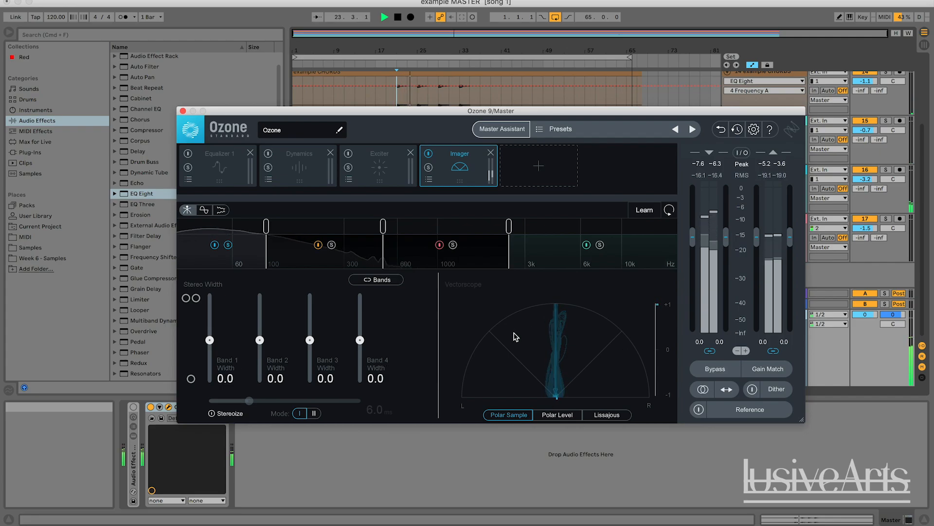
pyautogui.moveTo(210, 341); pyautogui.dragTo(202, 413)
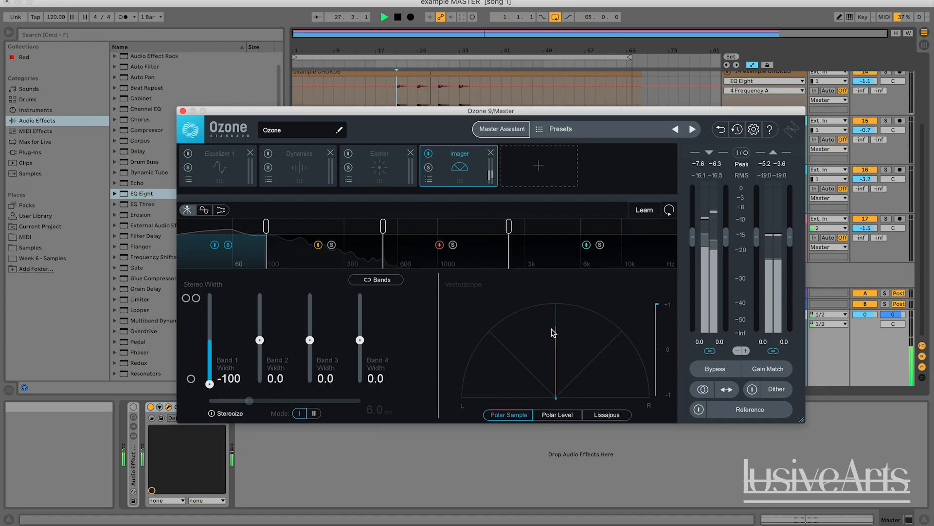
pyautogui.press('space')
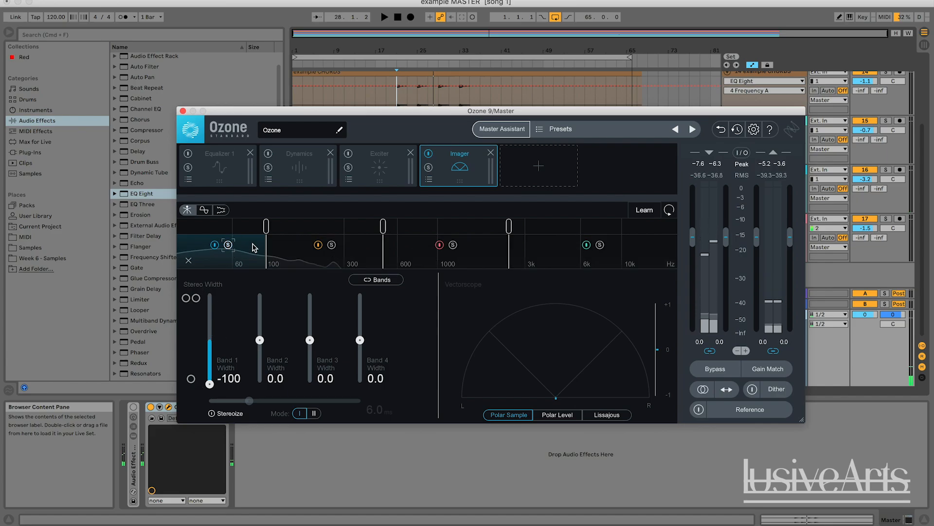
# Step: Audition the third and first Imager bands soloed, comparing their stereo spread in the vectorscope
pyautogui.click(453, 249)
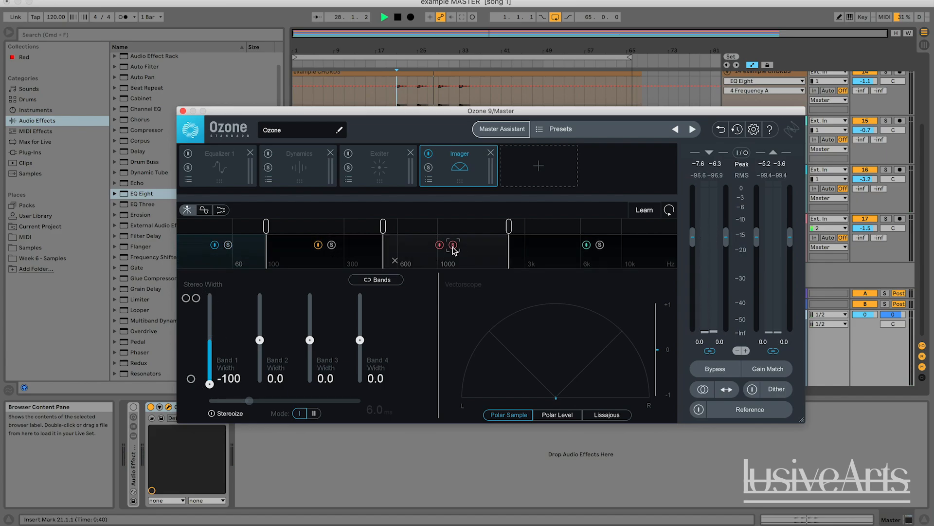
pyautogui.press('space')
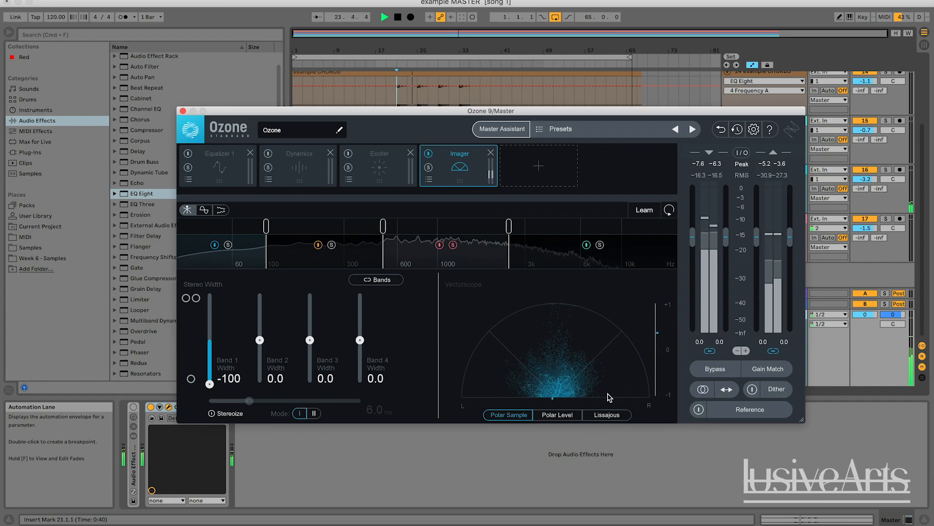
pyautogui.press('space')
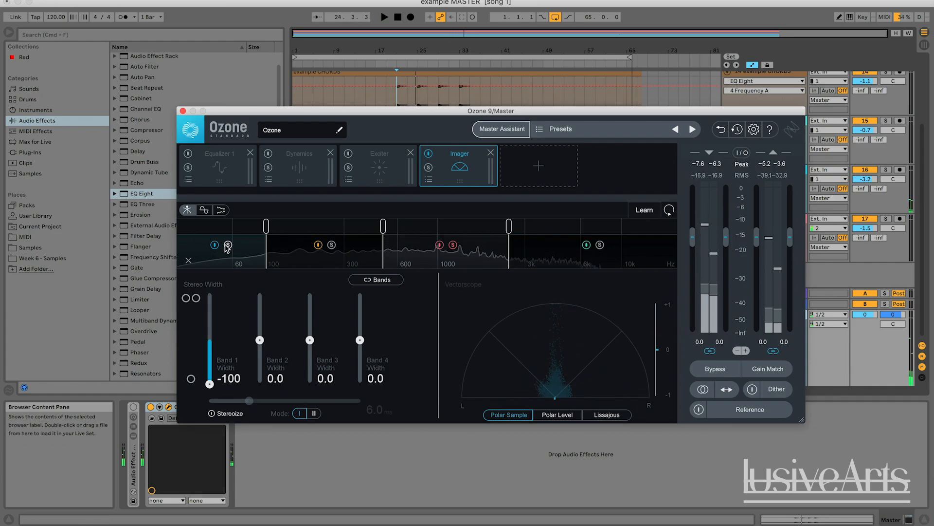
pyautogui.click(228, 245)
pyautogui.press('space')
pyautogui.press('space')
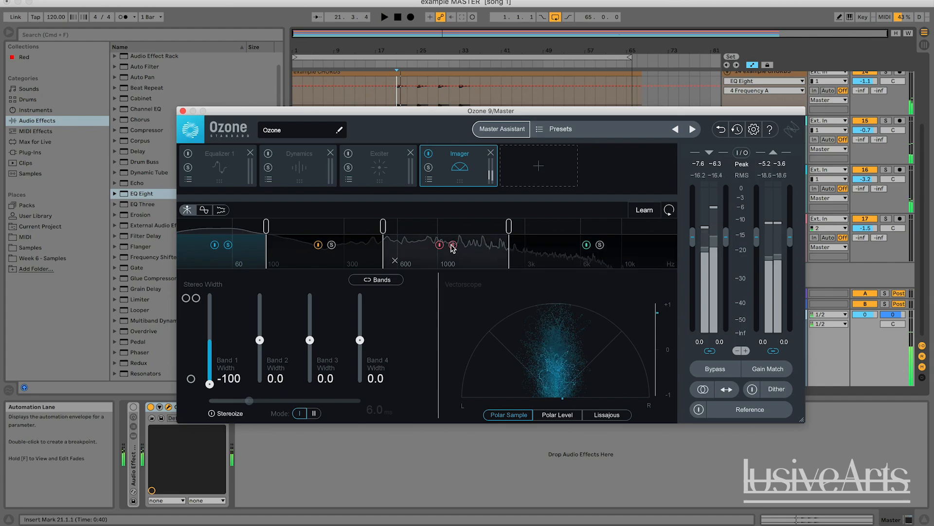
pyautogui.click(453, 245)
pyautogui.press('space')
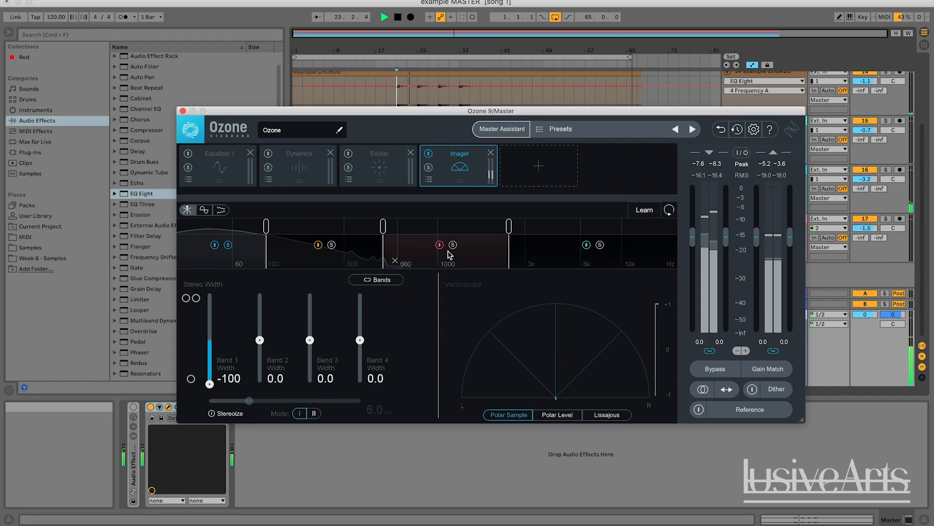
# Step: Solo the second Imager band, try stereo widths of -100 and 100 during playback, and return it to 0
pyautogui.press('space')
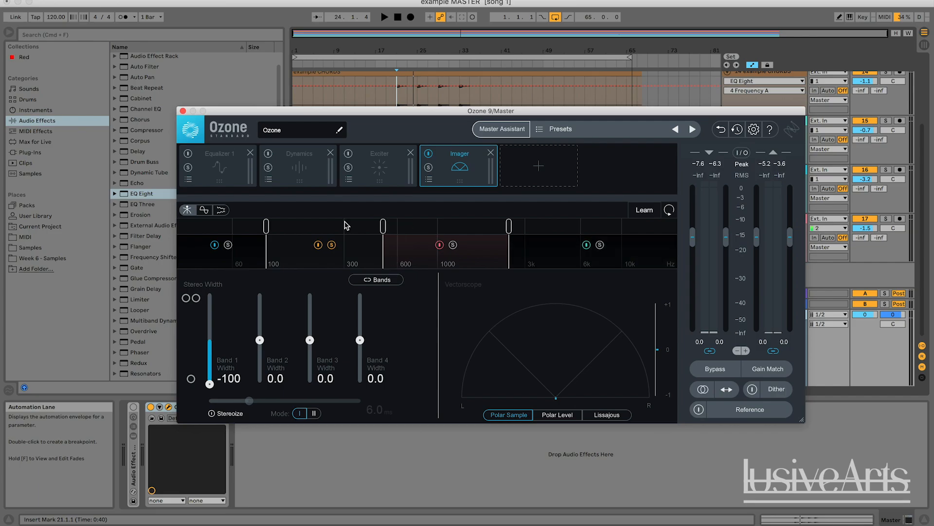
pyautogui.press('space')
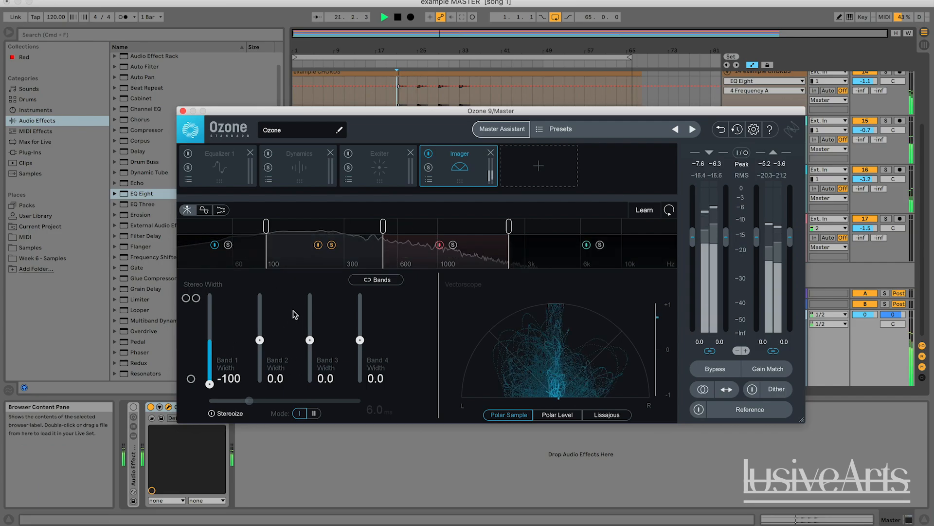
pyautogui.moveTo(260, 344); pyautogui.dragTo(253, 407)
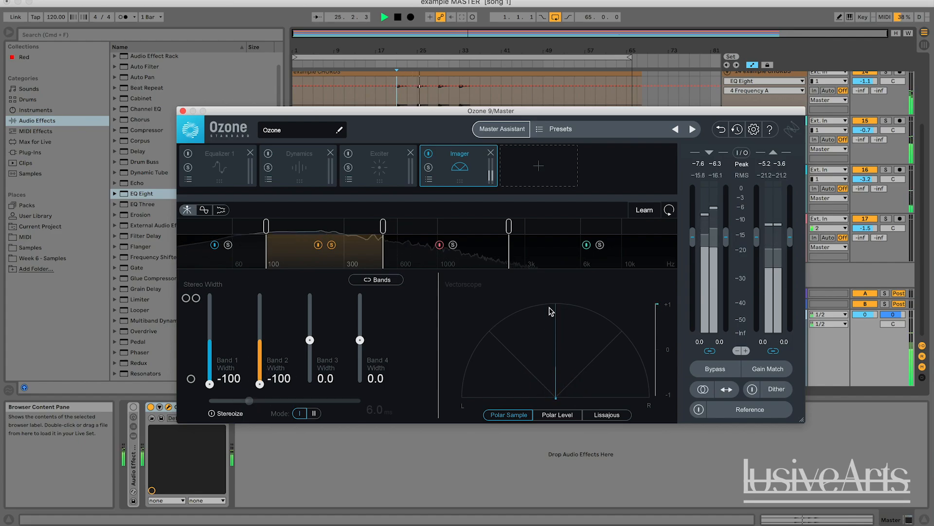
pyautogui.moveTo(259, 384); pyautogui.dragTo(261, 271)
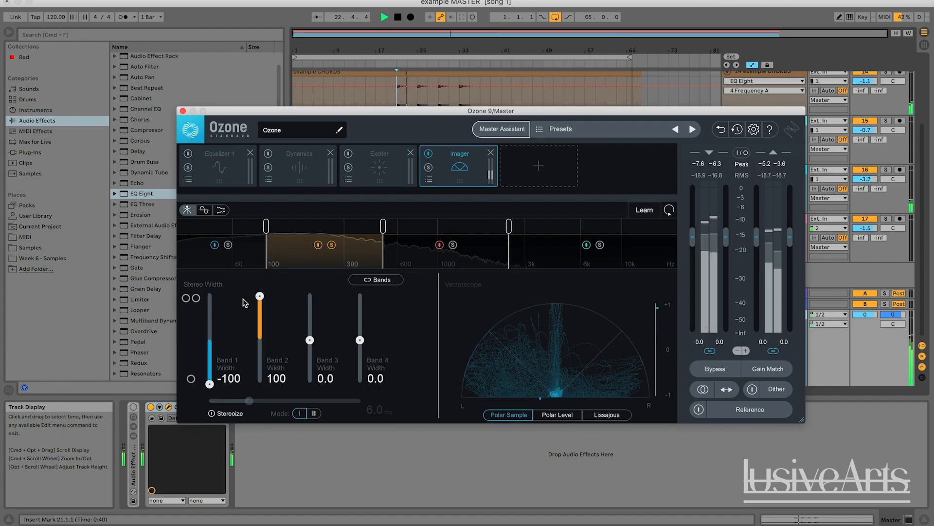
pyautogui.moveTo(260, 296); pyautogui.dragTo(254, 339)
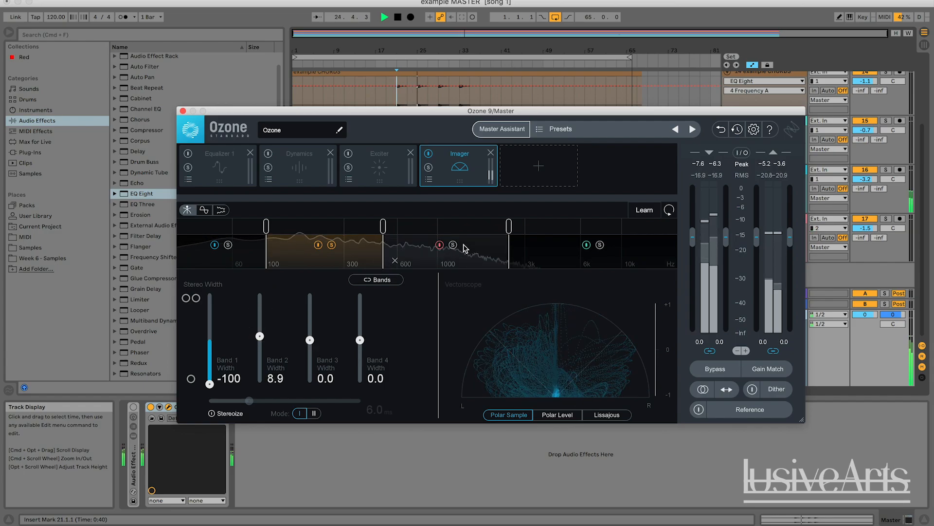
pyautogui.press('space')
pyautogui.moveTo(260, 336); pyautogui.dragTo(261, 341)
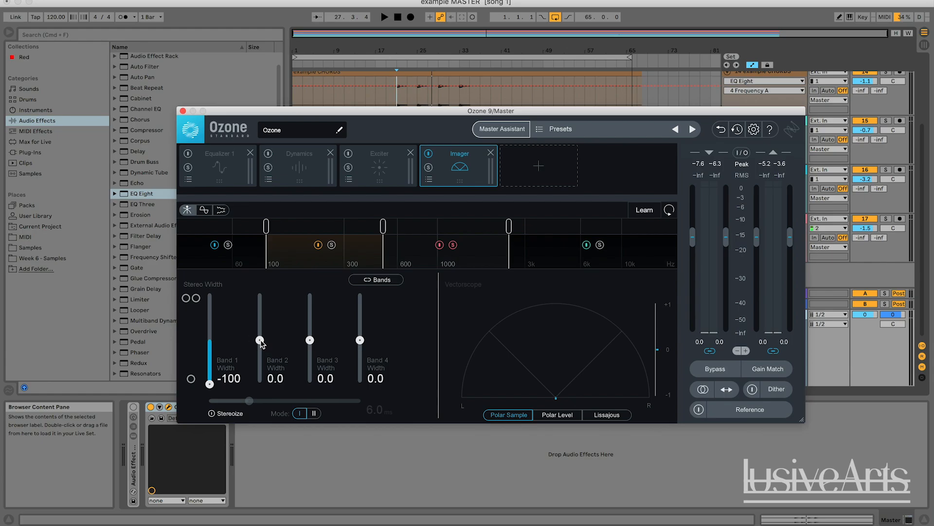
# Step: Play the song with the third Imager band soloed and widen Band 3 to 72.2
pyautogui.press('space')
pyautogui.click(310, 340)
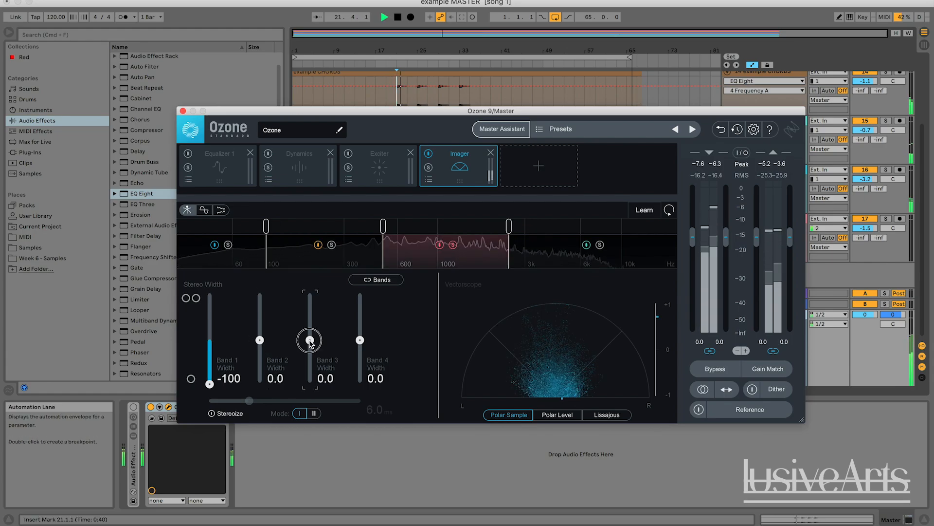
pyautogui.moveTo(310, 342); pyautogui.dragTo(311, 312)
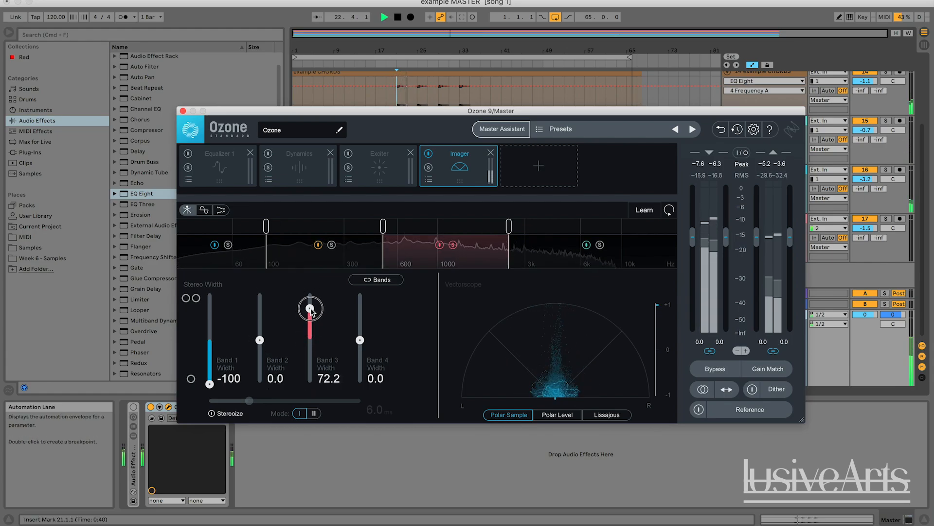
# Step: Solo the fourth Imager band and widen Band 4 to 84.8 during playback
pyautogui.click(600, 245)
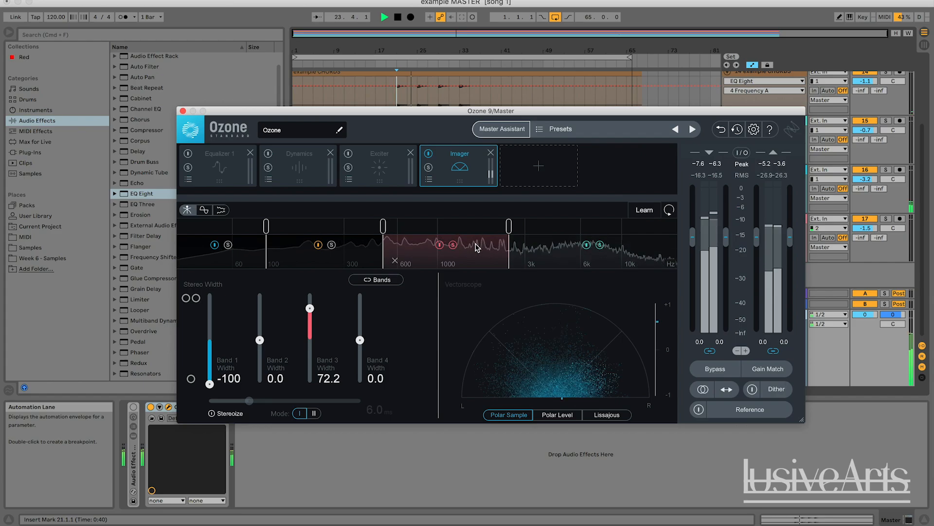
pyautogui.moveTo(361, 341); pyautogui.dragTo(360, 304)
pyautogui.press('space')
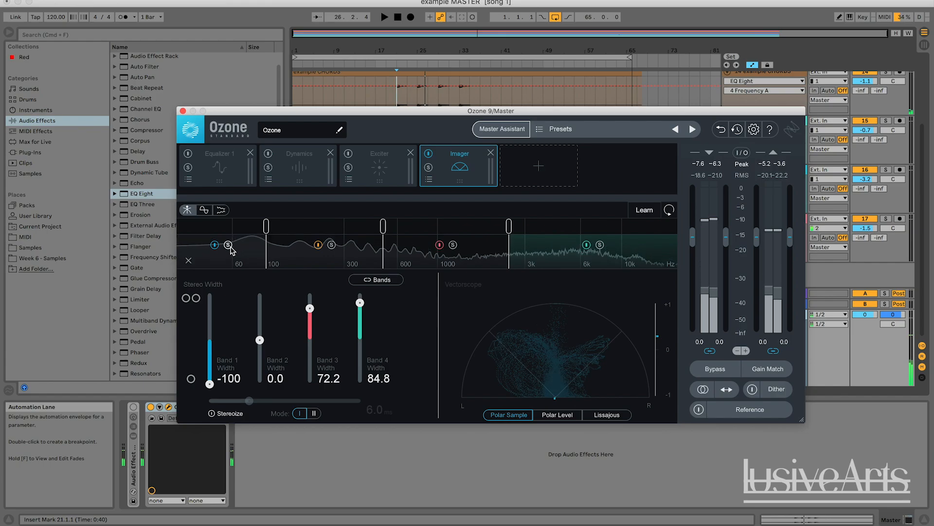
# Step: Compare the soloed first Imager band with all bands playing, examining the stereo image in the vectorscope
pyautogui.press('space')
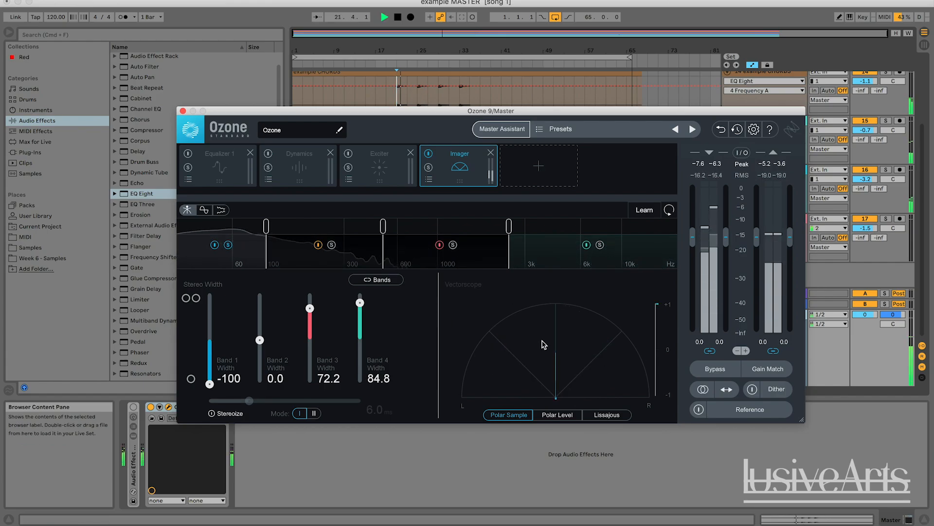
pyautogui.moveTo(210, 384)
pyautogui.mouseDown()
pyautogui.moveTo(209, 350)
pyautogui.moveTo(209, 408)
pyautogui.mouseUp()
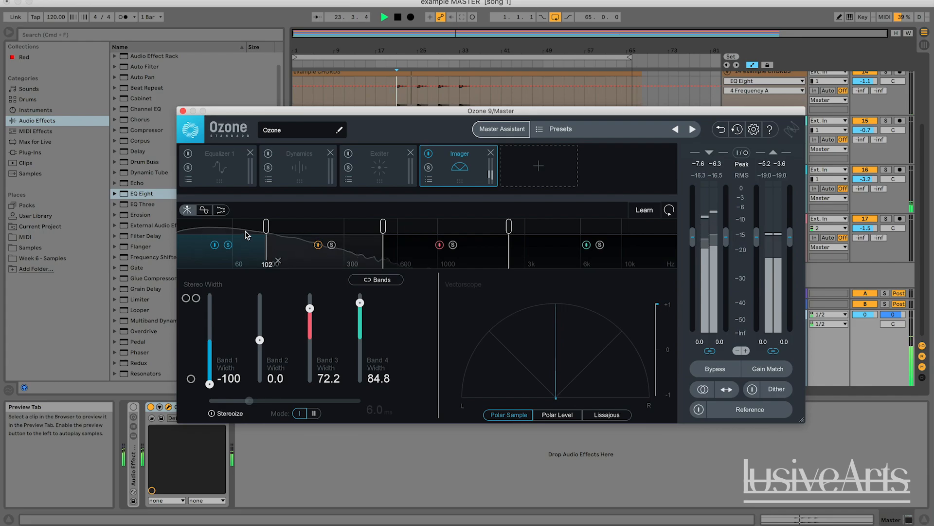
pyautogui.click(228, 245)
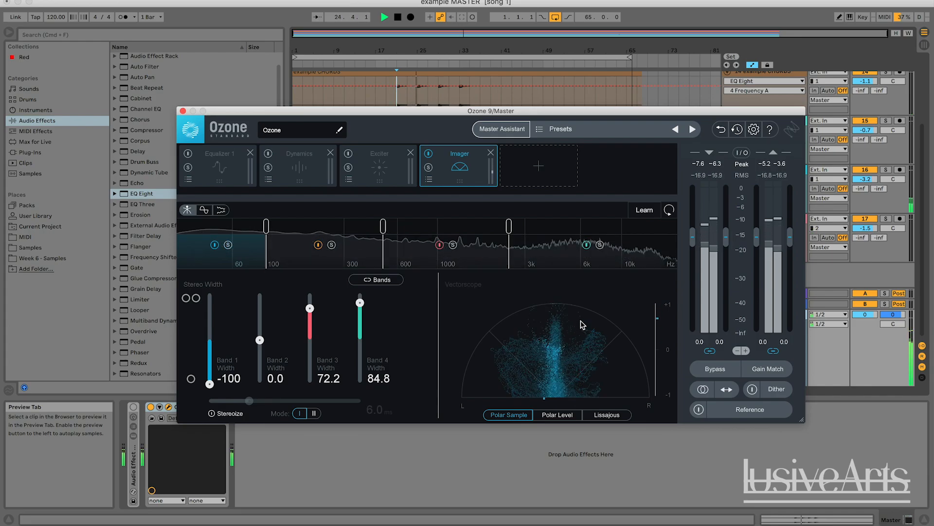
pyautogui.press('space')
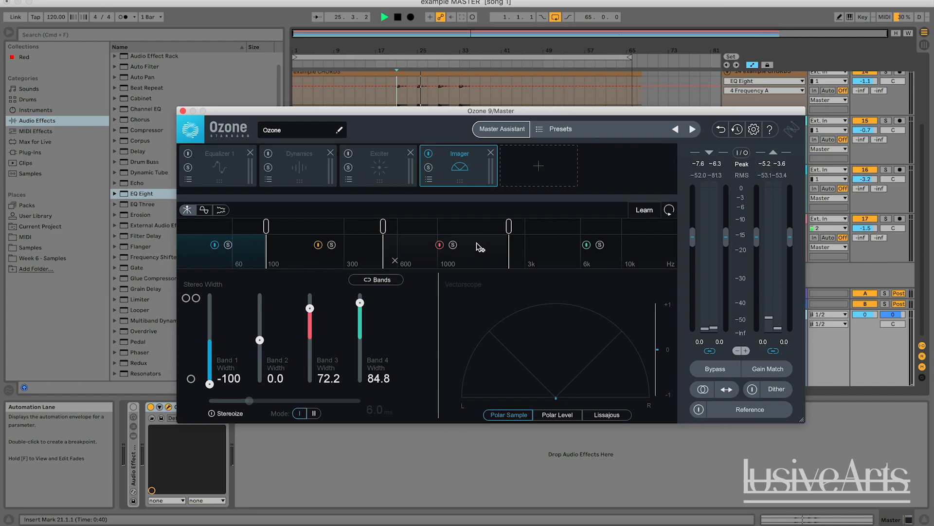
pyautogui.press('space')
pyautogui.press('space')
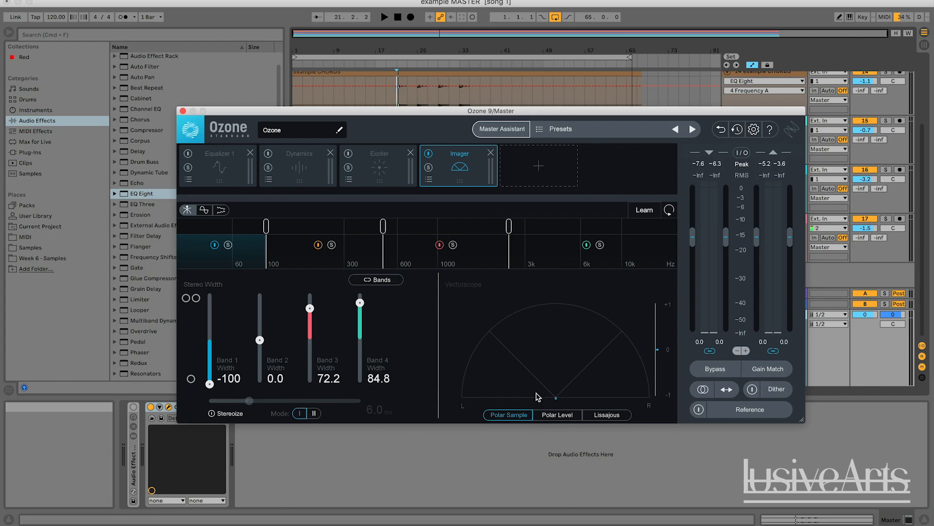
pyautogui.press('space')
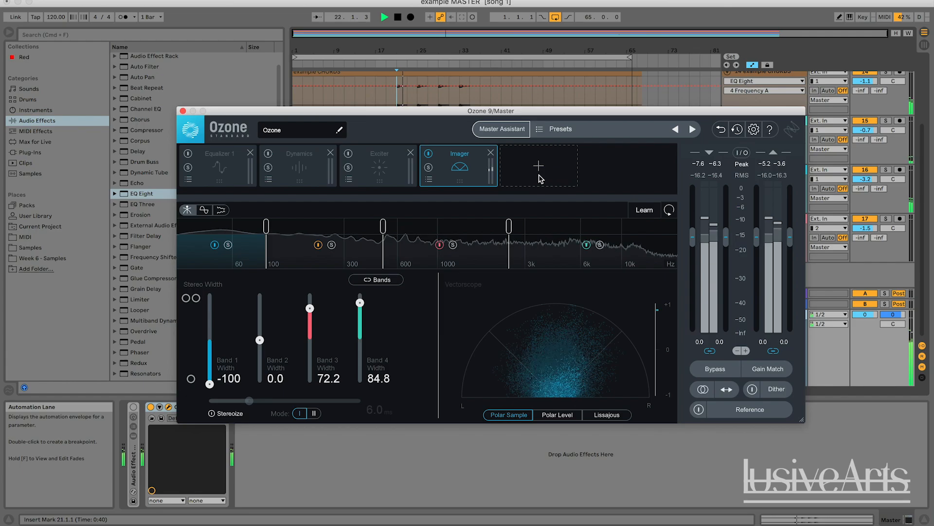
# Step: Stop playback, bypass the Imager and add a Maximizer module after it
pyautogui.press('space')
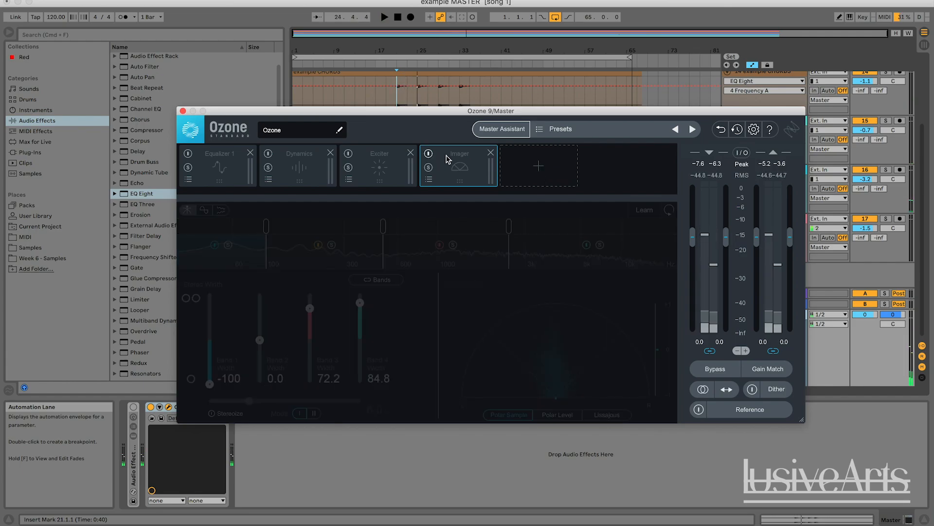
pyautogui.click(538, 167)
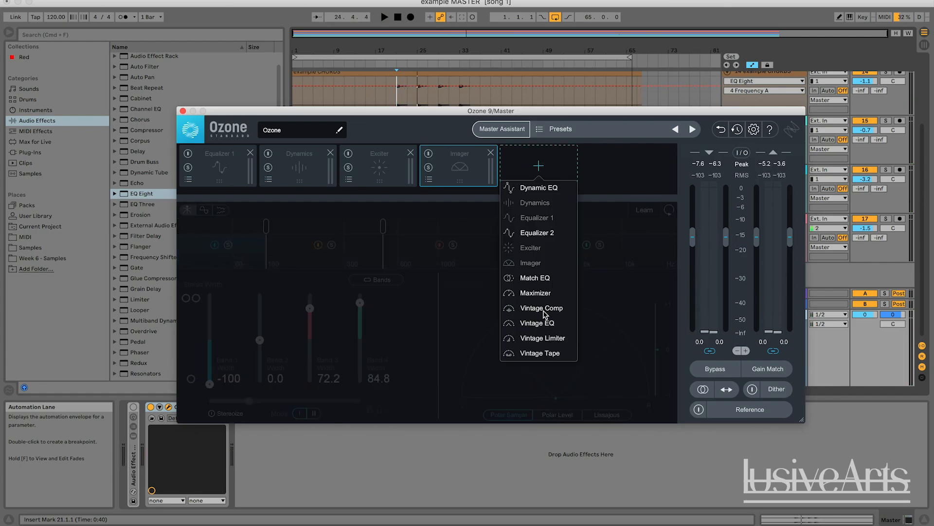
pyautogui.click(536, 295)
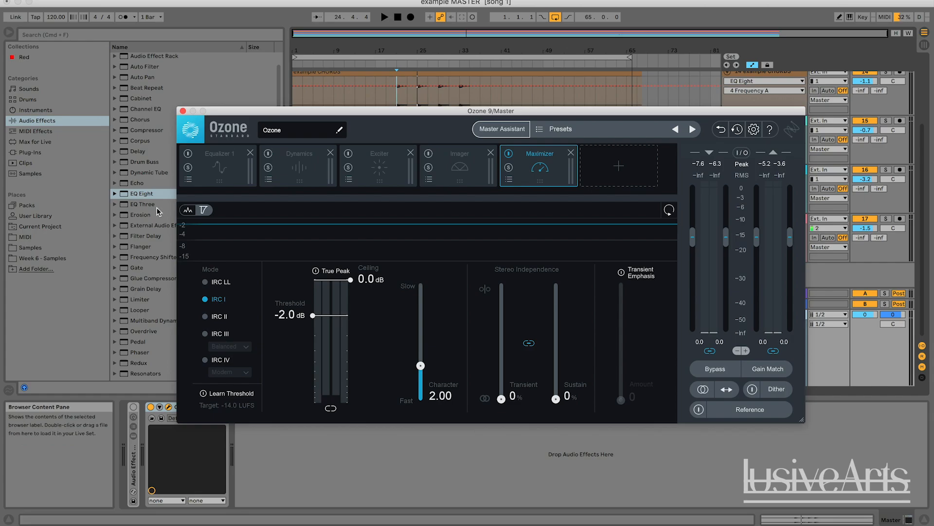
# Step: Add Ableton's Limiter to the master track's device chain
pyautogui.doubleClick(142, 300)
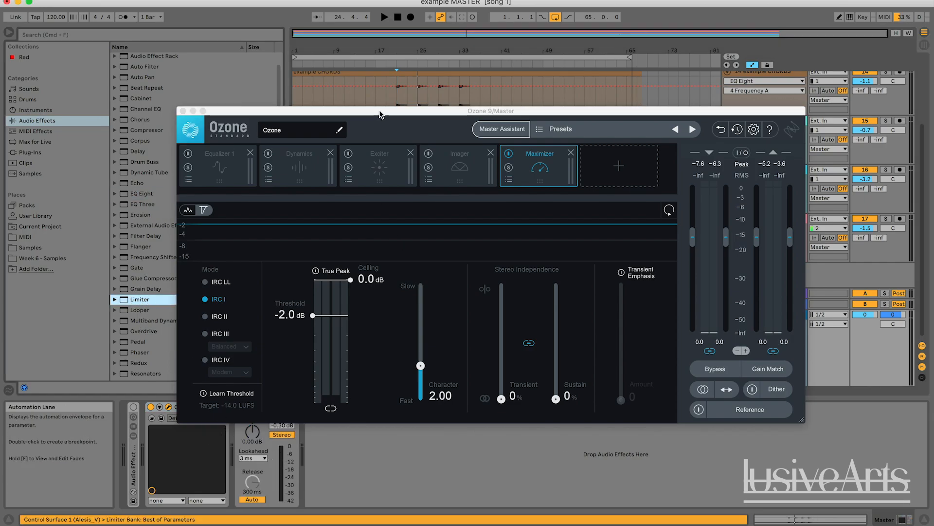
# Step: Audition the Maximizer briefly and set its limiting mode to IRC IV with the Modern style
pyautogui.moveTo(380, 112); pyautogui.dragTo(380, 97)
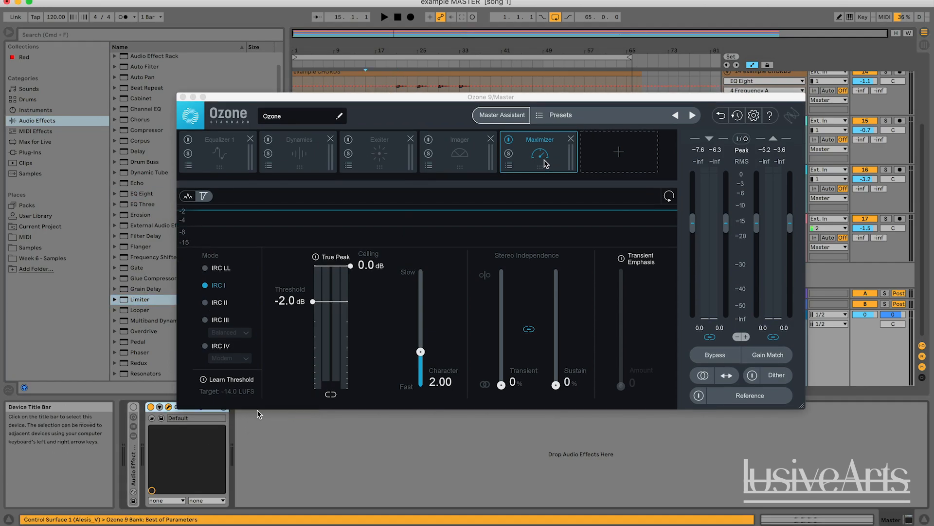
pyautogui.click(538, 149)
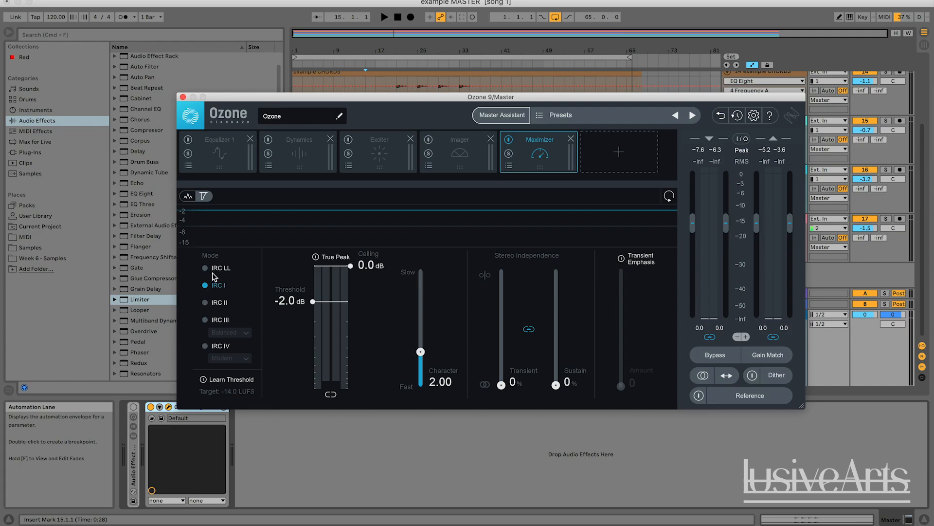
pyautogui.press('space')
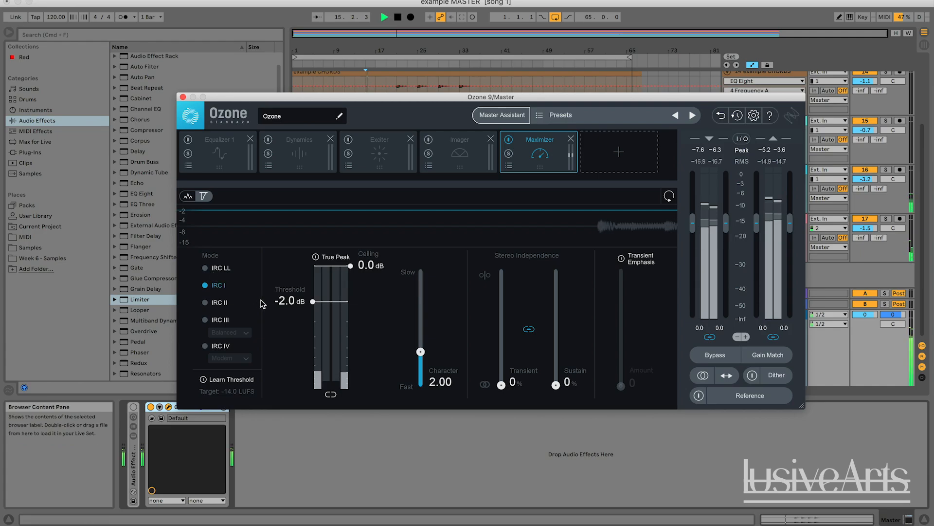
pyautogui.press('space')
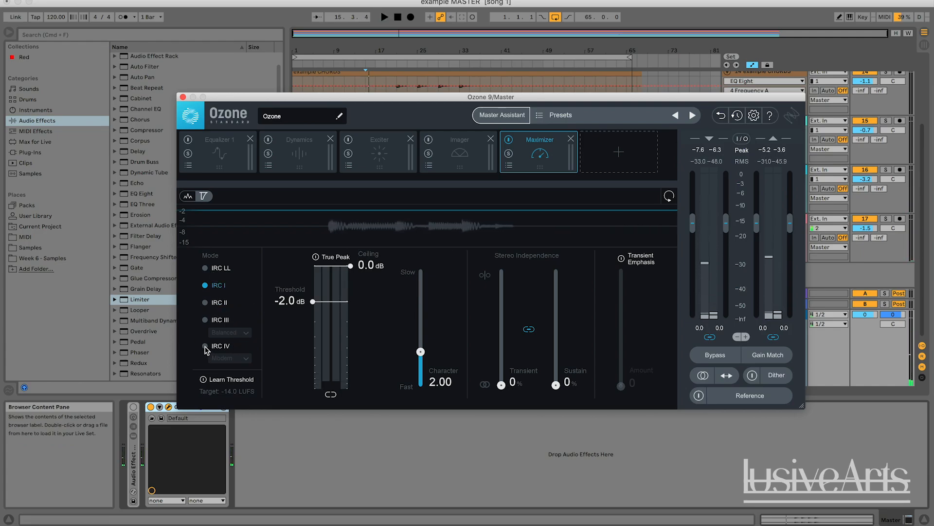
pyautogui.click(206, 345)
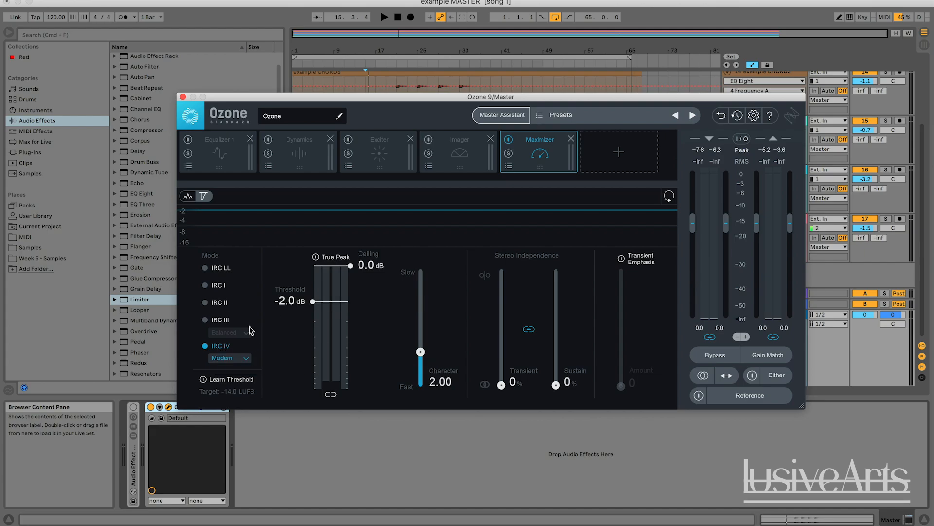
pyautogui.click(243, 358)
pyautogui.click(232, 384)
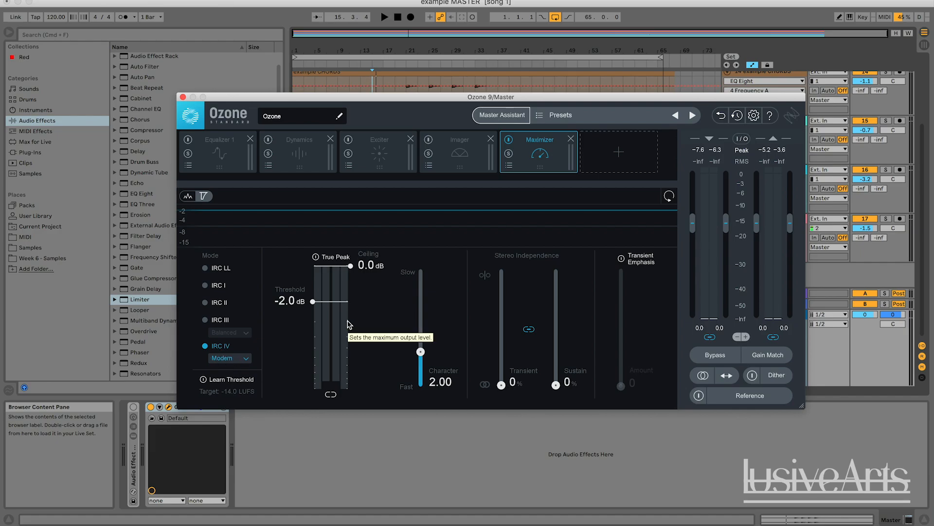
# Step: Try the Classic and Transient styles of IRC IV, returning to Modern
pyautogui.click(230, 360)
pyautogui.click(228, 371)
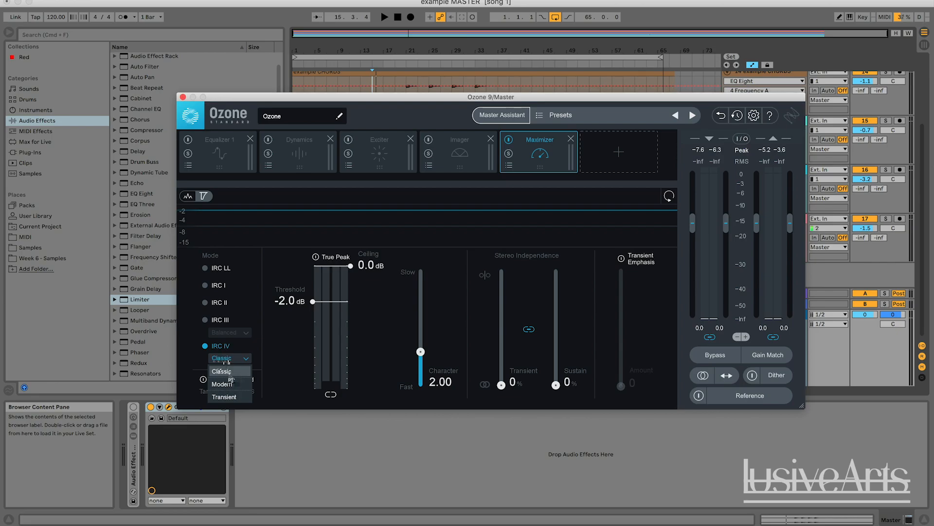
pyautogui.click(230, 362)
pyautogui.click(227, 398)
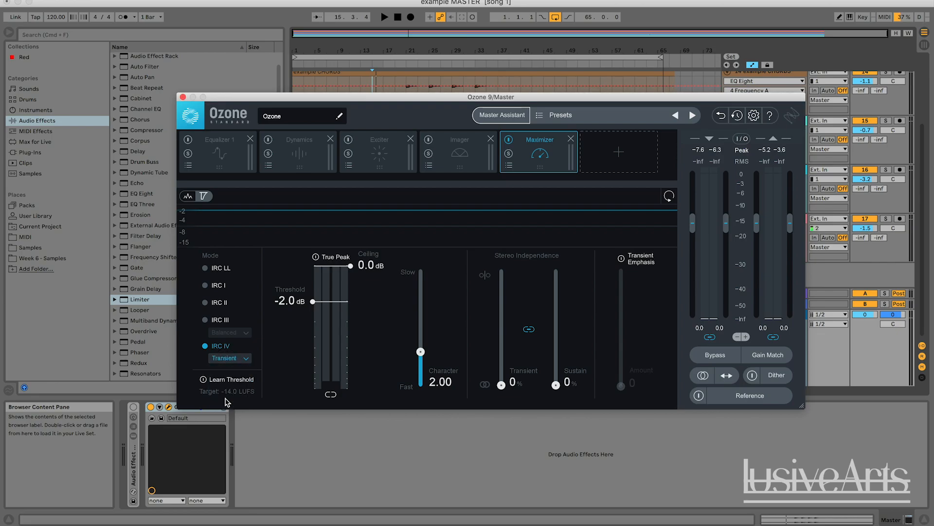
pyautogui.click(230, 359)
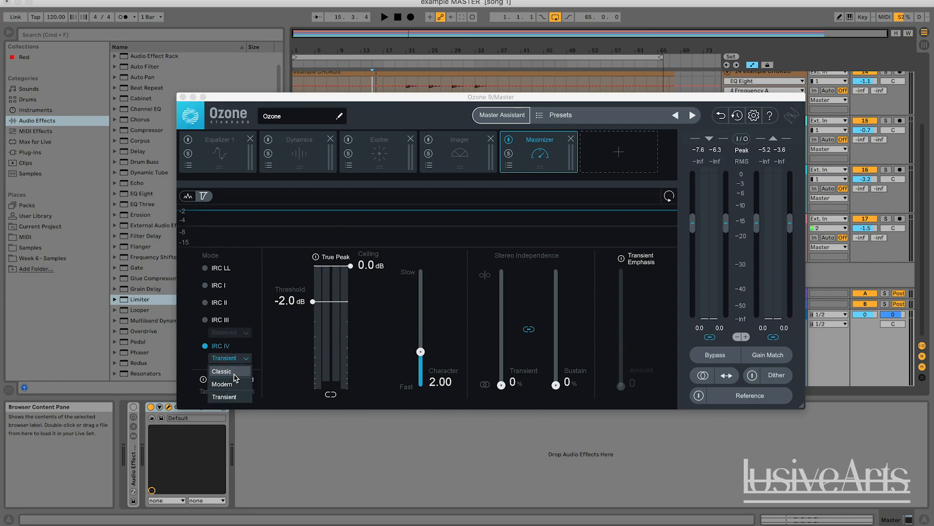
pyautogui.click(221, 384)
# Step: Lower the Maximizer threshold to about -12.7 dB while playing the song from bar 15 and from bar 21
pyautogui.press('space')
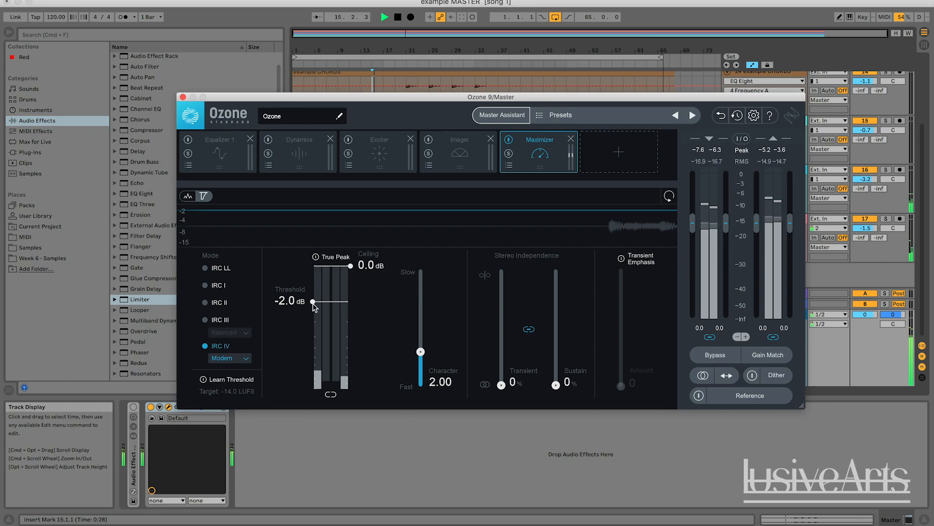
pyautogui.moveTo(312, 311); pyautogui.dragTo(311, 339)
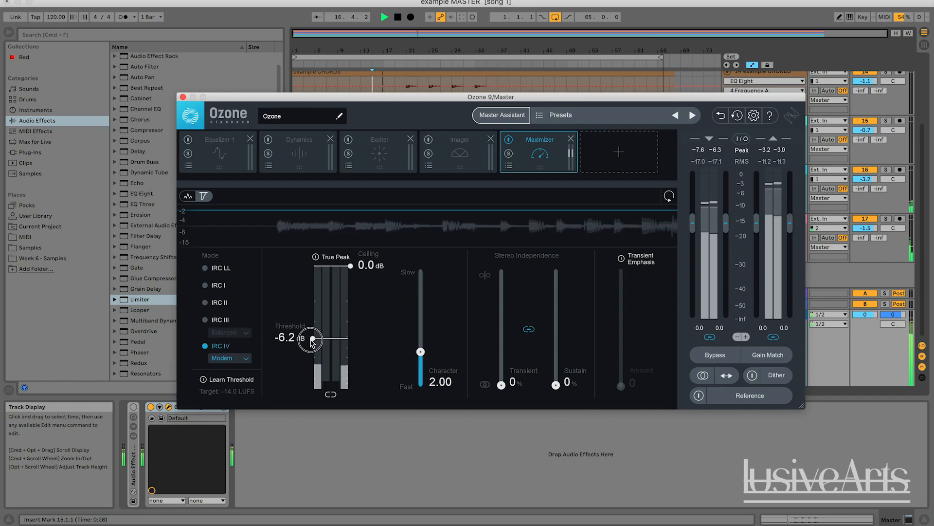
pyautogui.press('space')
pyautogui.click(405, 65)
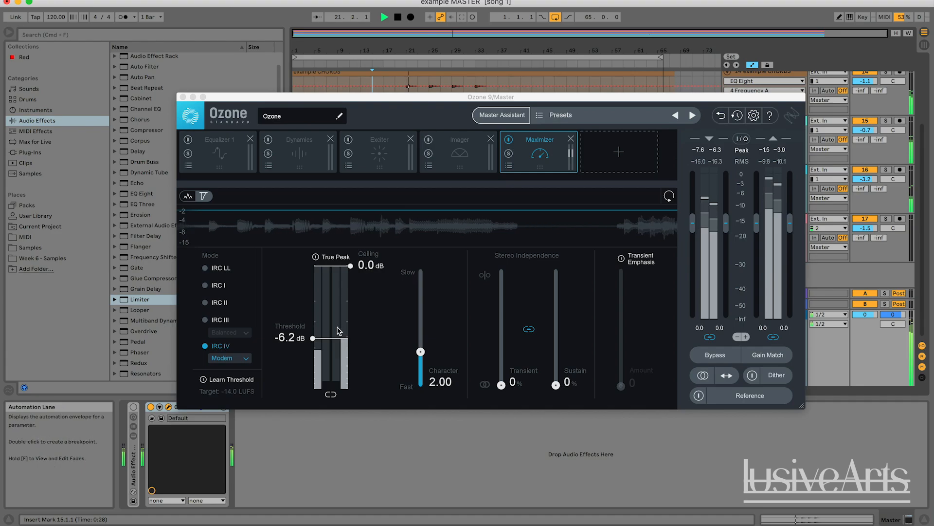
pyautogui.click(313, 343)
pyautogui.moveTo(313, 344); pyautogui.dragTo(312, 373)
pyautogui.press('XF86AudioRaiseVolume')
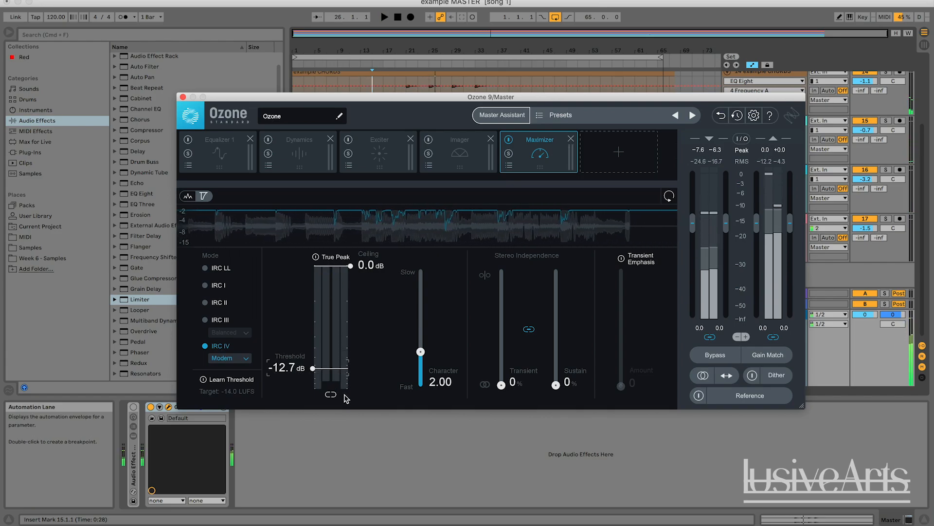
# Step: Play the loop over bars 21 to 27, select the Master track and set the Maximizer threshold to -14.1 dB
pyautogui.press('space')
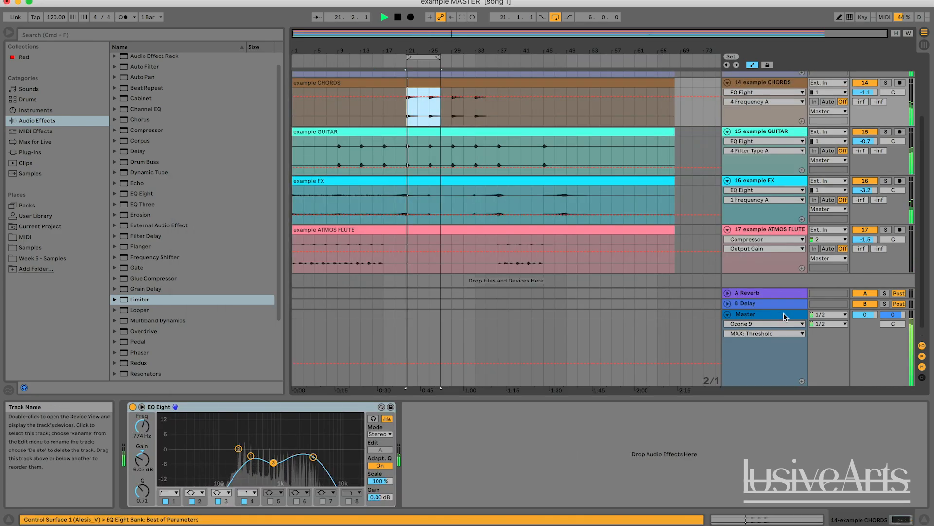
pyautogui.click(784, 316)
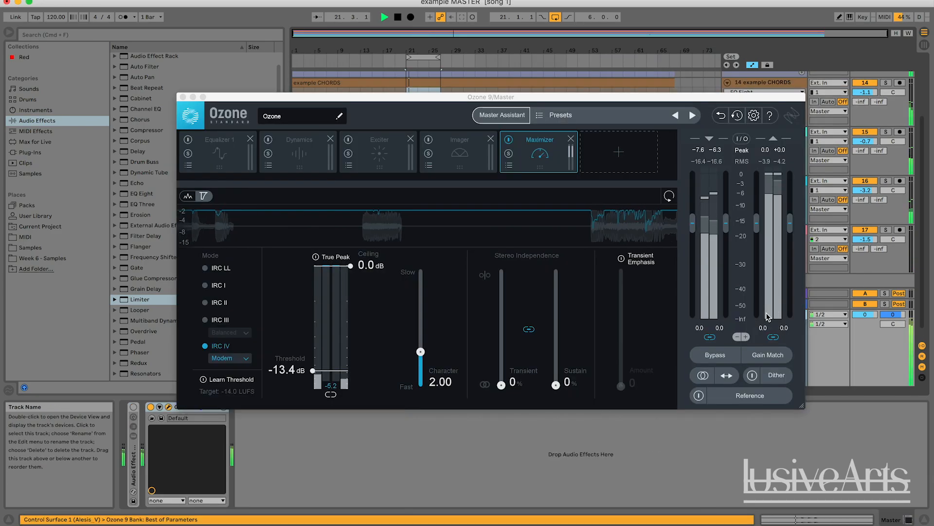
pyautogui.moveTo(312, 373); pyautogui.dragTo(311, 375)
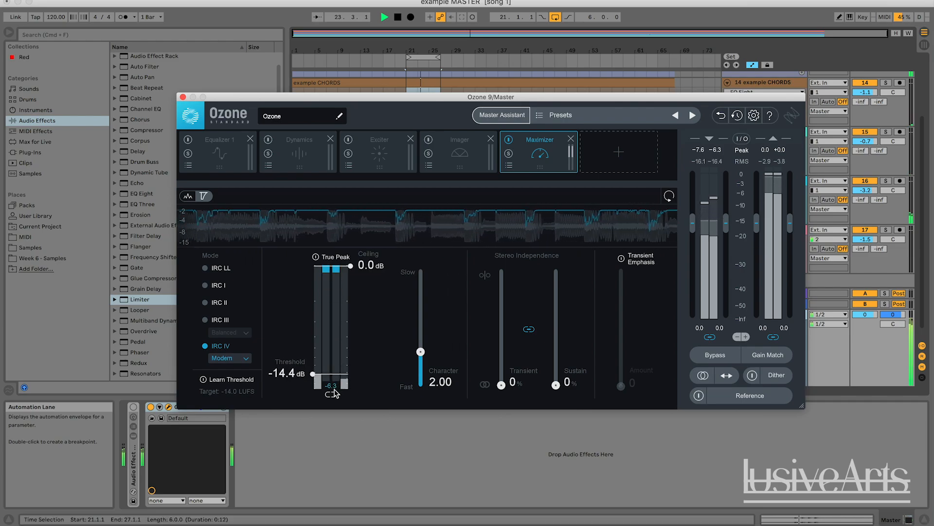
pyautogui.moveTo(311, 375); pyautogui.dragTo(312, 373)
pyautogui.press('space')
pyautogui.press('space')
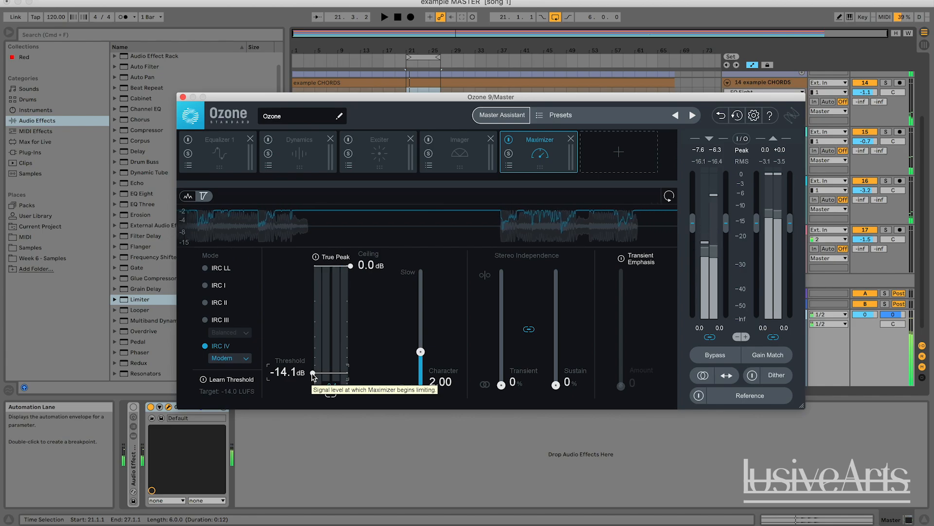
pyautogui.press('space')
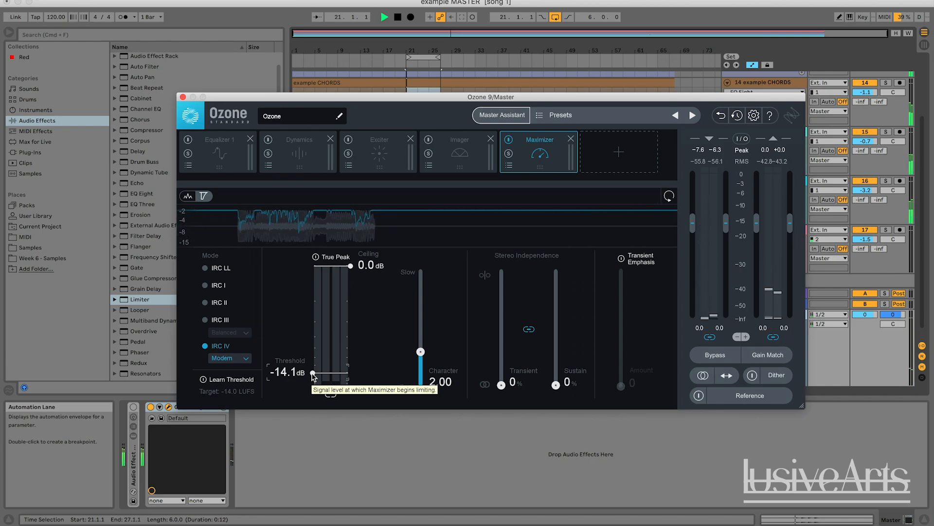
# Step: Push the Maximizer threshold down to -20.0 dB and audition the looped section
pyautogui.moveTo(312, 374); pyautogui.dragTo(309, 412)
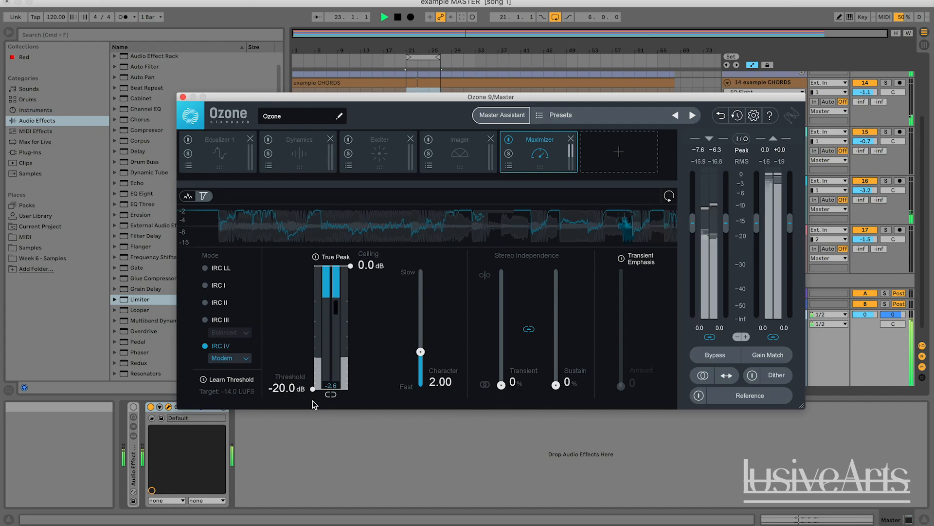
pyautogui.press('space')
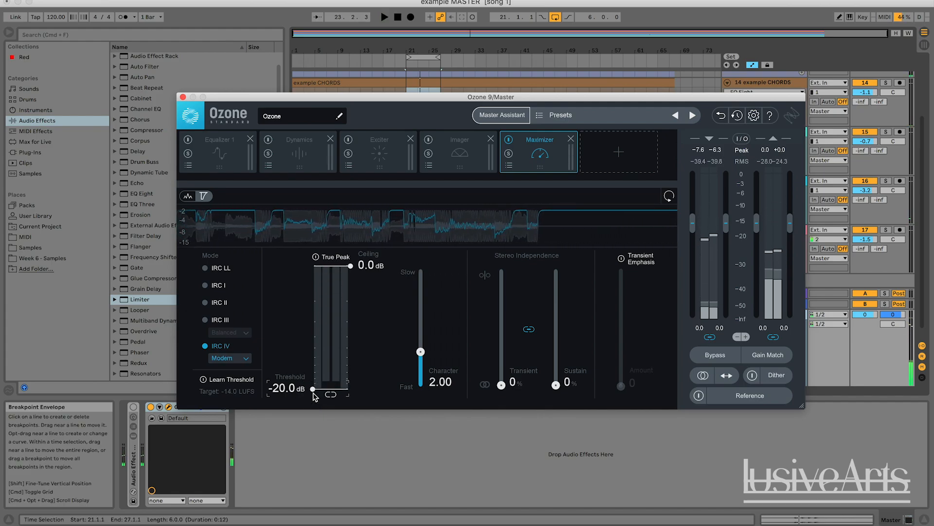
pyautogui.press('space')
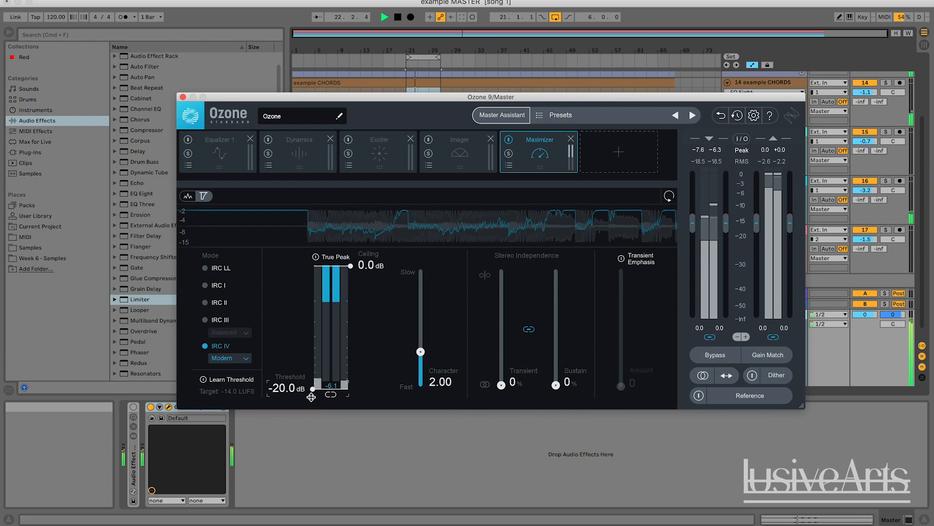
pyautogui.press('space')
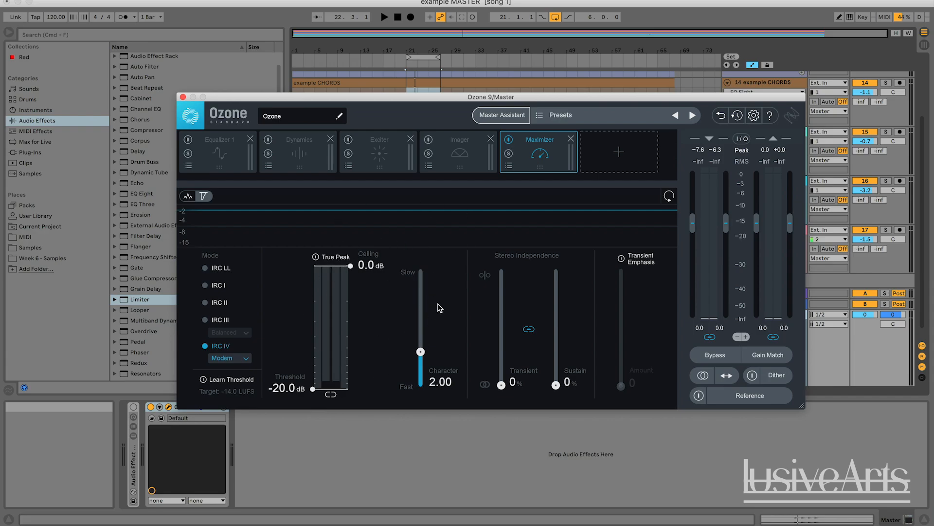
# Step: Raise the Maximizer threshold to -14.4 dB and set Character to 1.55 during loop playback
pyautogui.press('space')
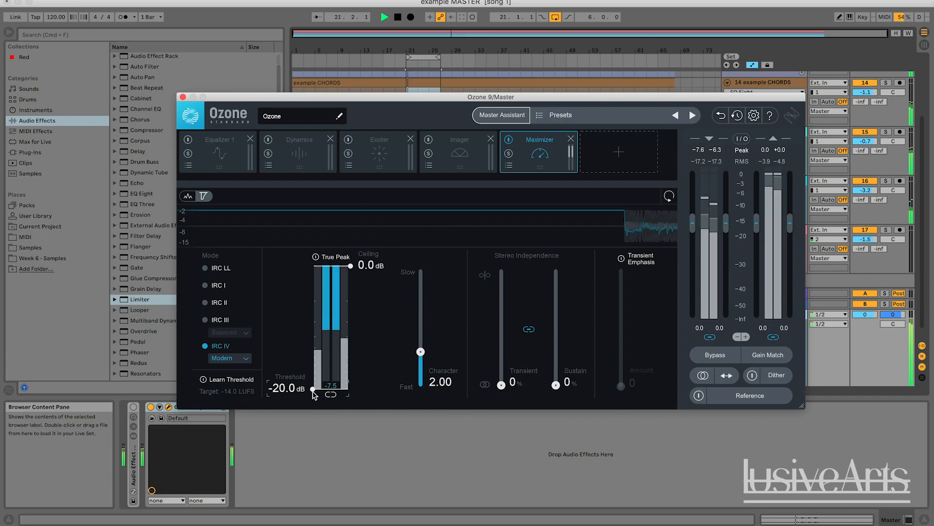
pyautogui.moveTo(313, 389); pyautogui.dragTo(313, 374)
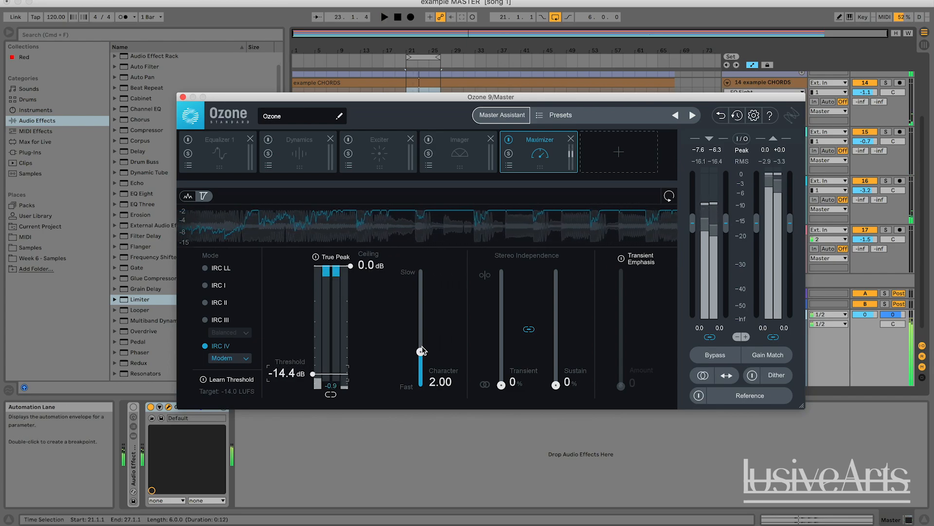
pyautogui.moveTo(420, 352)
pyautogui.mouseDown()
pyautogui.moveTo(424, 293)
pyautogui.moveTo(421, 358)
pyautogui.mouseUp()
pyautogui.press('space')
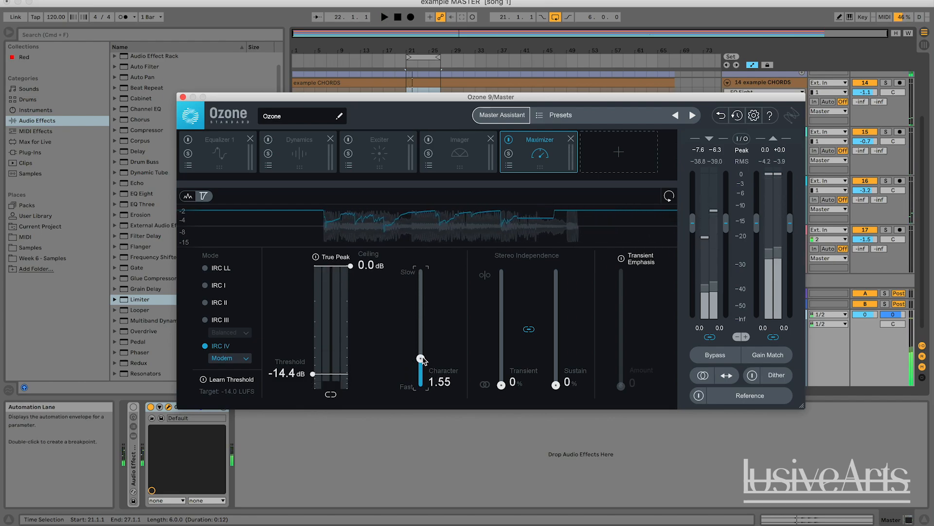
# Step: Play the looped section and examine the output peak and RMS levels of the Maximizer
pyautogui.press('space')
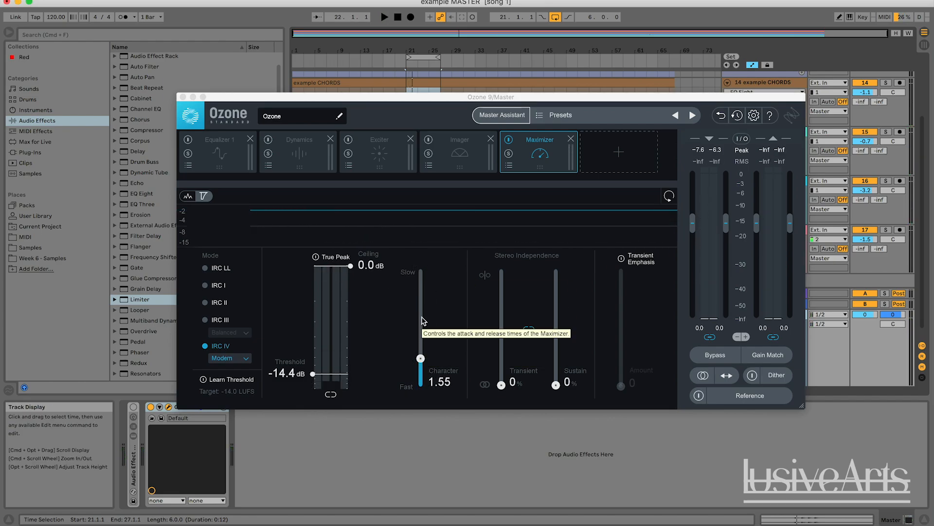
pyautogui.press('space')
pyautogui.click(375, 294)
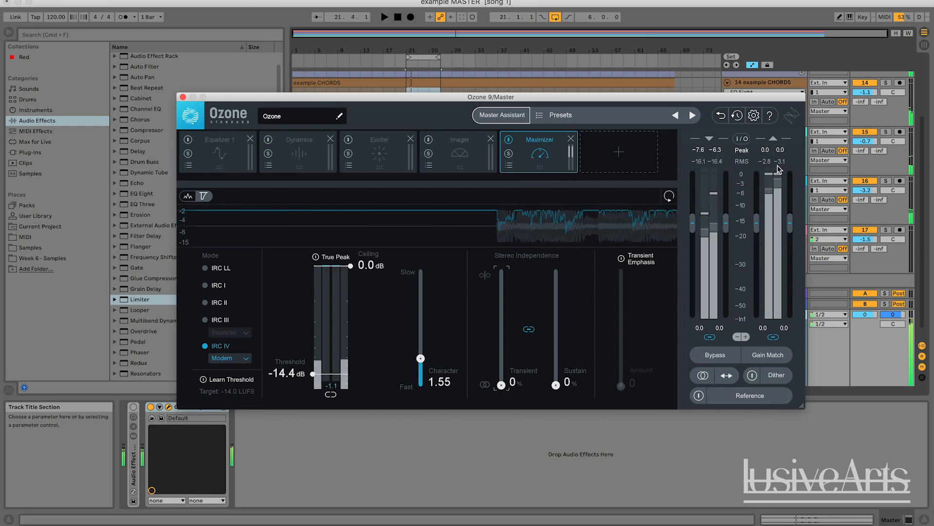
pyautogui.press('space')
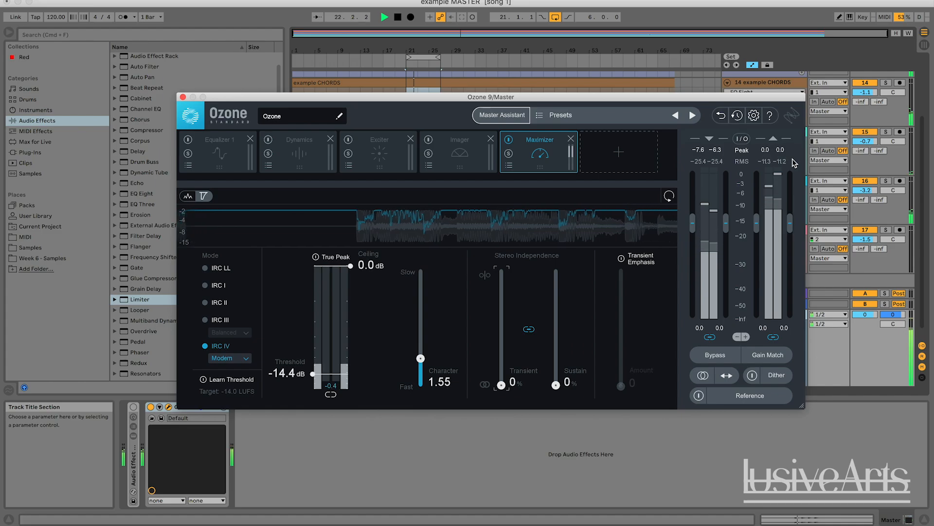
pyautogui.press('space')
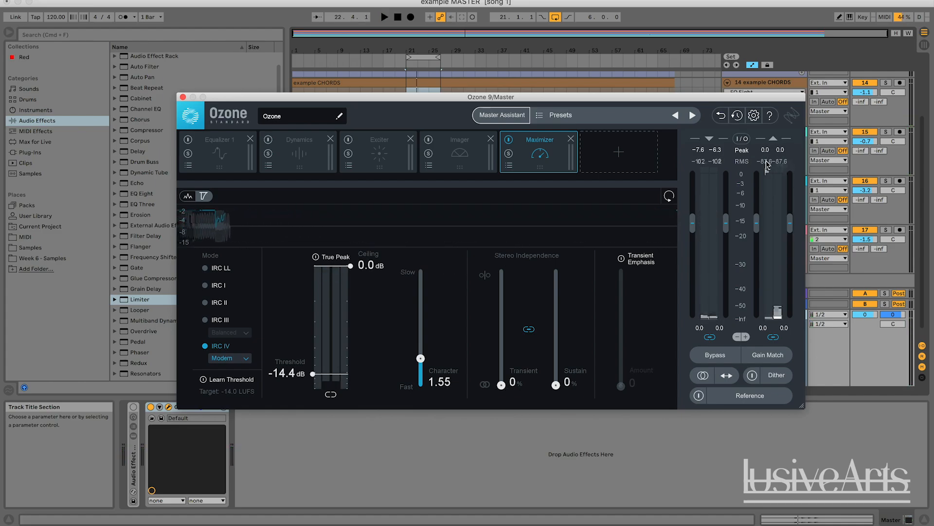
# Step: Enable Learn Threshold with a -12.4 LUFS target and play the loop so the Maximizer analyses it
pyautogui.click(227, 380)
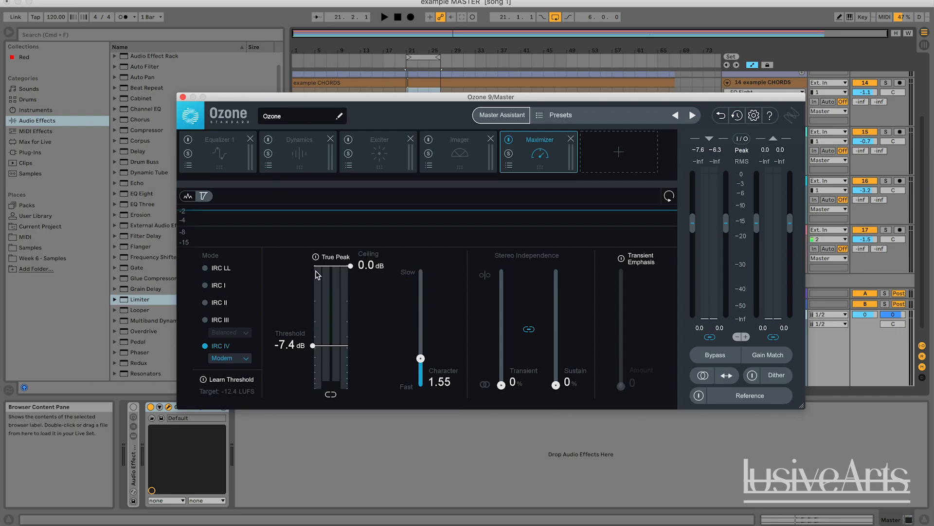
pyautogui.click(233, 381)
pyautogui.press('space')
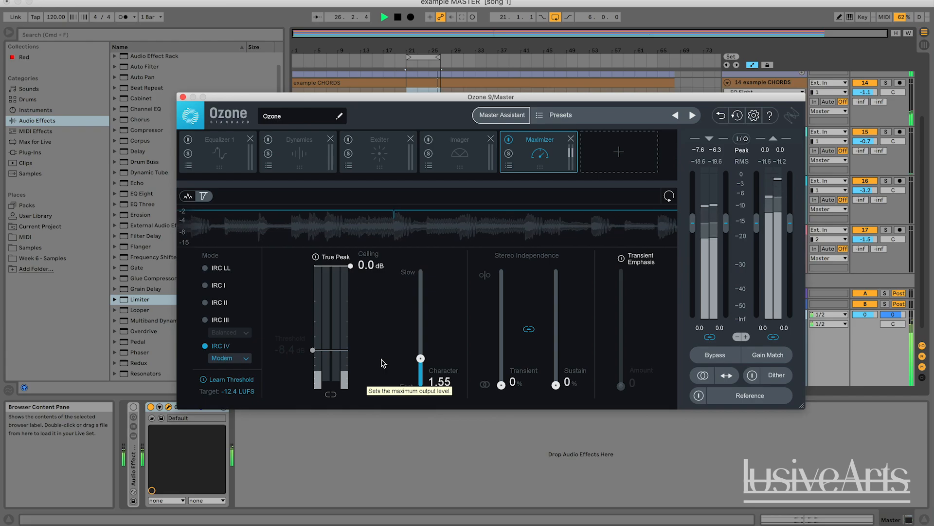
pyautogui.press('space')
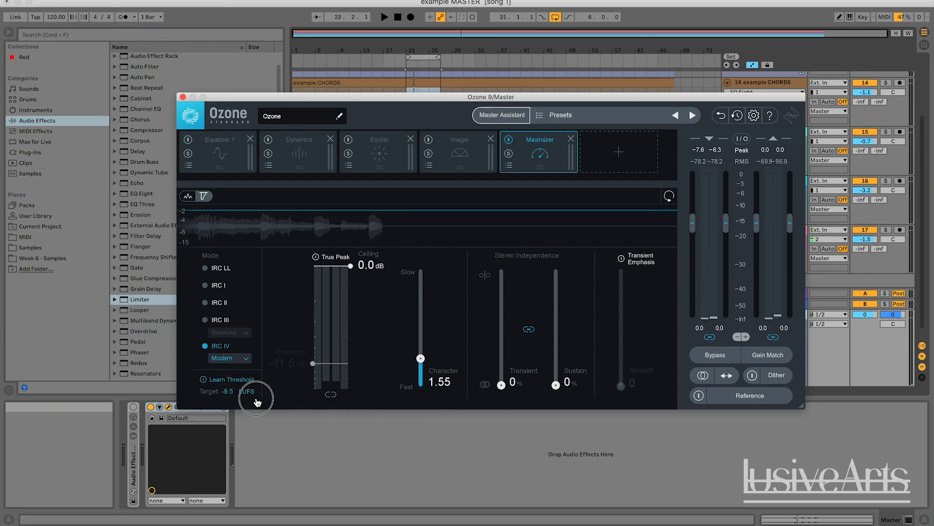
# Step: Set the Learn Threshold target to -8.3 LUFS, play the loop for analysis and turn learning off
pyautogui.moveTo(254, 401); pyautogui.dragTo(266, 400)
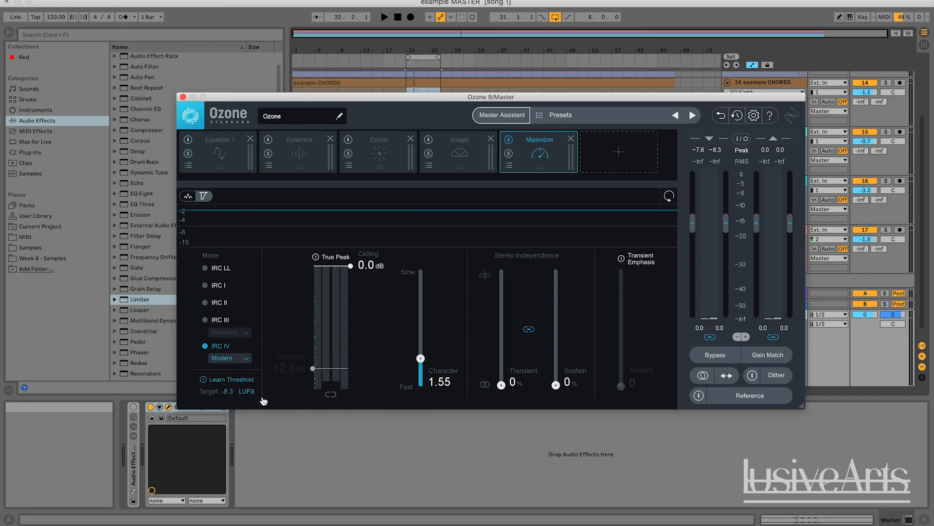
pyautogui.press('space')
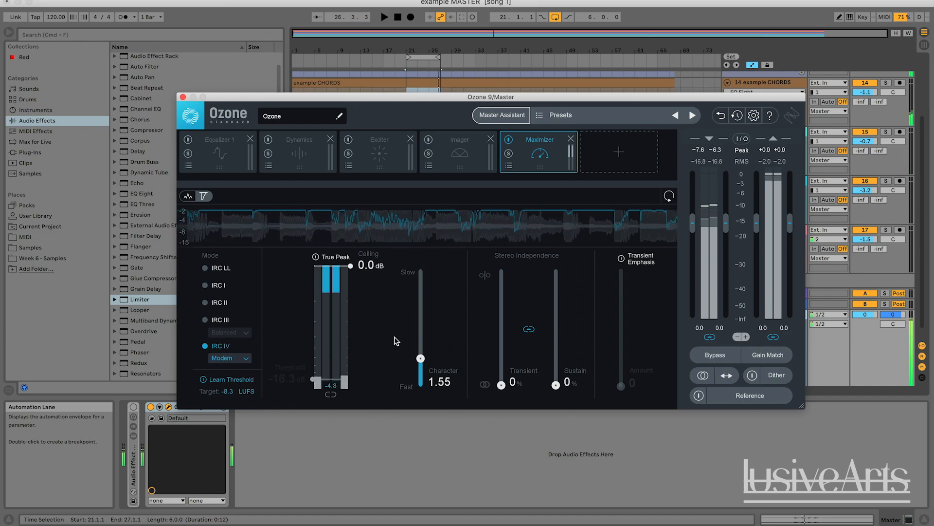
pyautogui.press('space')
pyautogui.click(232, 380)
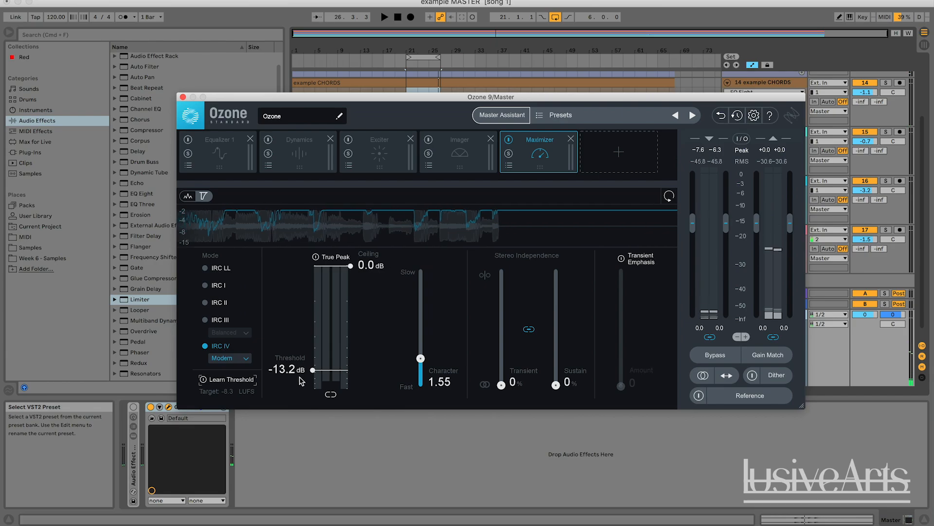
# Step: Set the Maximizer threshold to -4.2 dB and revisit the Imager and Exciter modules in Ozone 9
pyautogui.moveTo(312, 370); pyautogui.dragTo(309, 324)
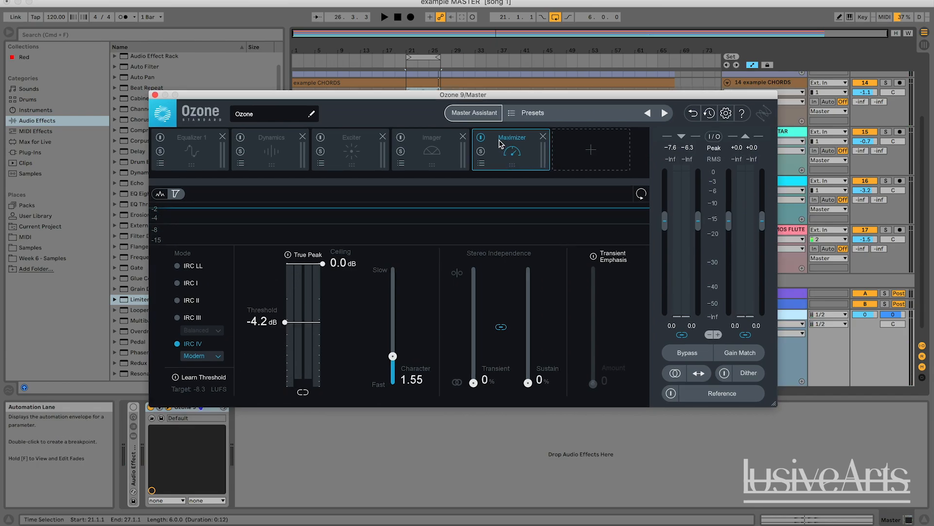
pyautogui.moveTo(399, 99); pyautogui.dragTo(395, 111)
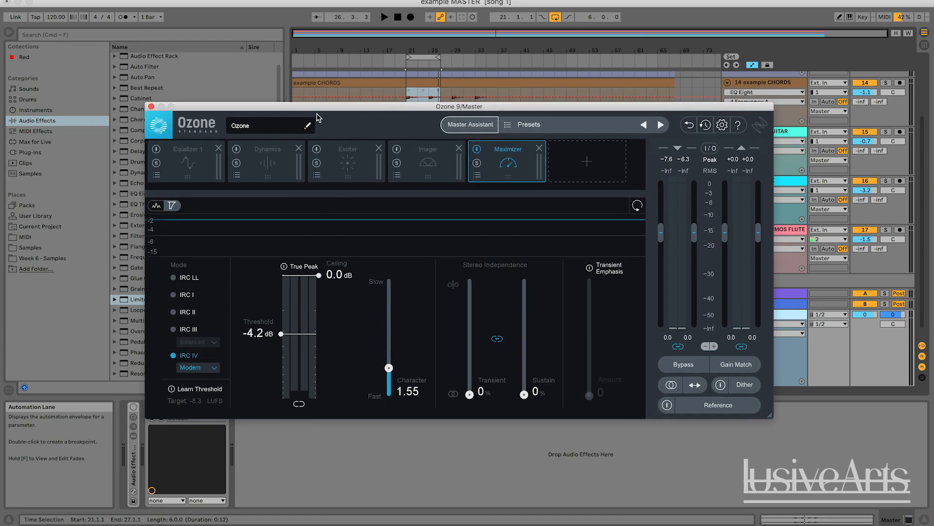
pyautogui.moveTo(323, 104); pyautogui.dragTo(346, 97)
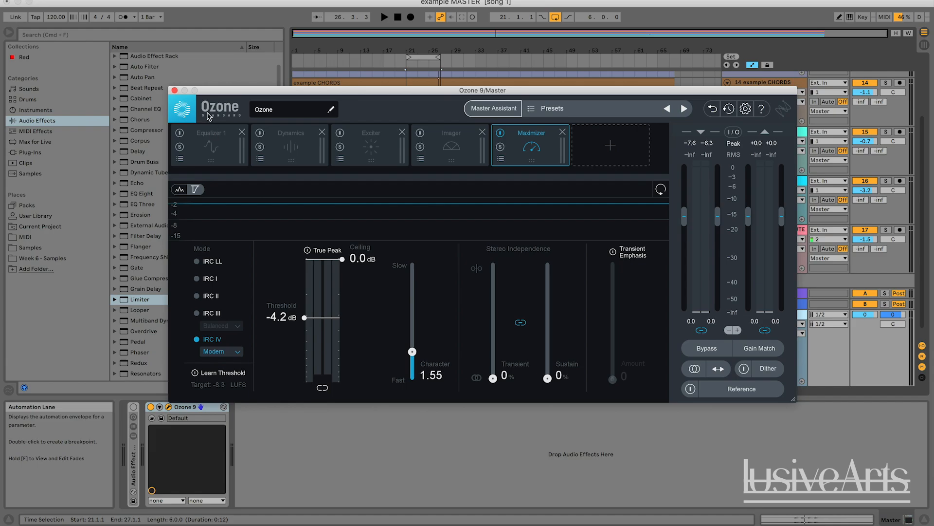
pyautogui.moveTo(424, 91); pyautogui.dragTo(368, 90)
pyautogui.click(397, 137)
pyautogui.click(319, 132)
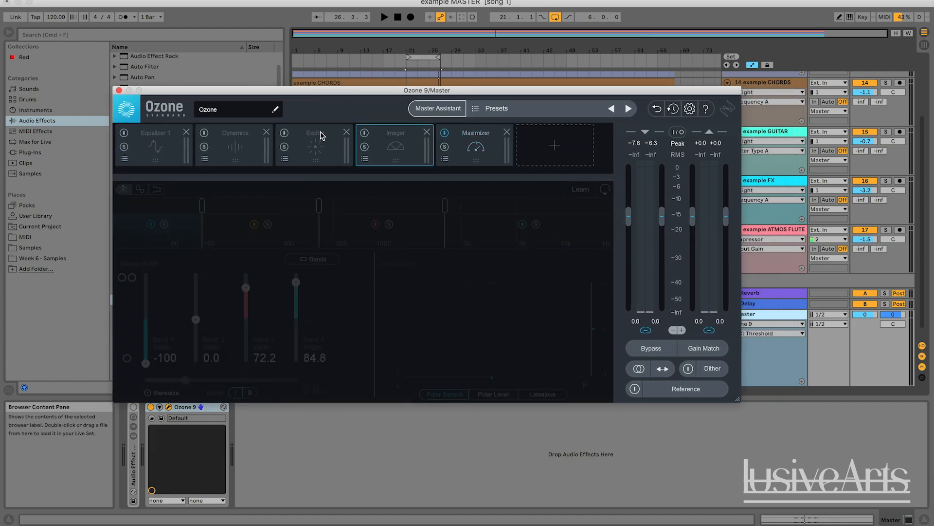
pyautogui.click(403, 137)
# Step: Close the Ozone 9 window and delete the device from the Master track
pyautogui.click(119, 91)
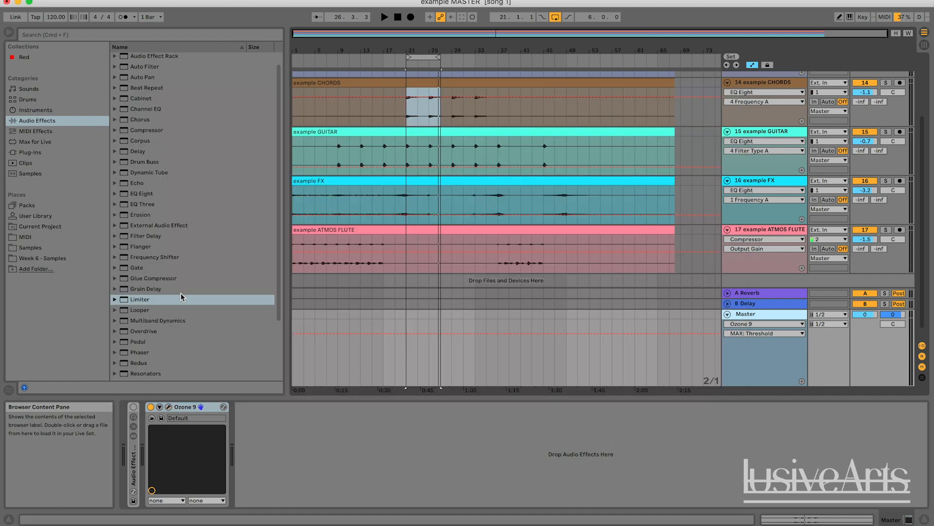
pyautogui.click(184, 407)
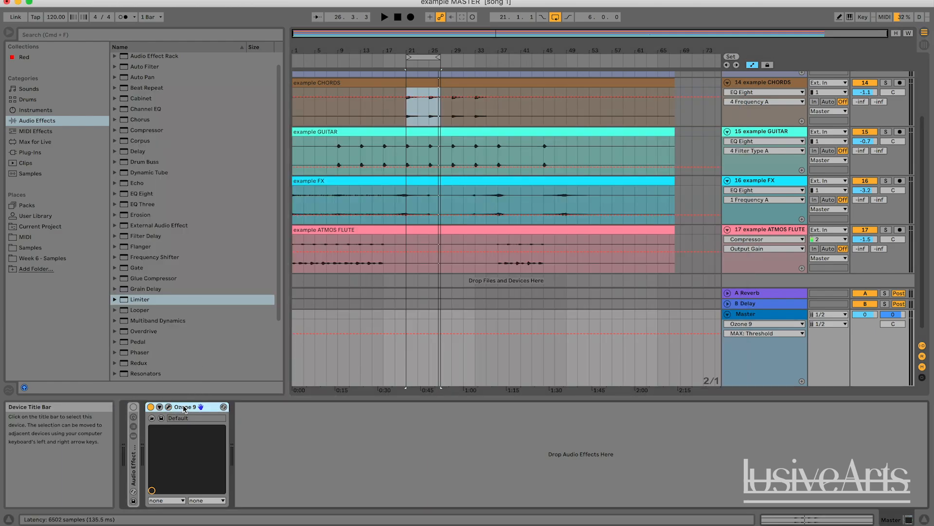
pyautogui.press('Delete')
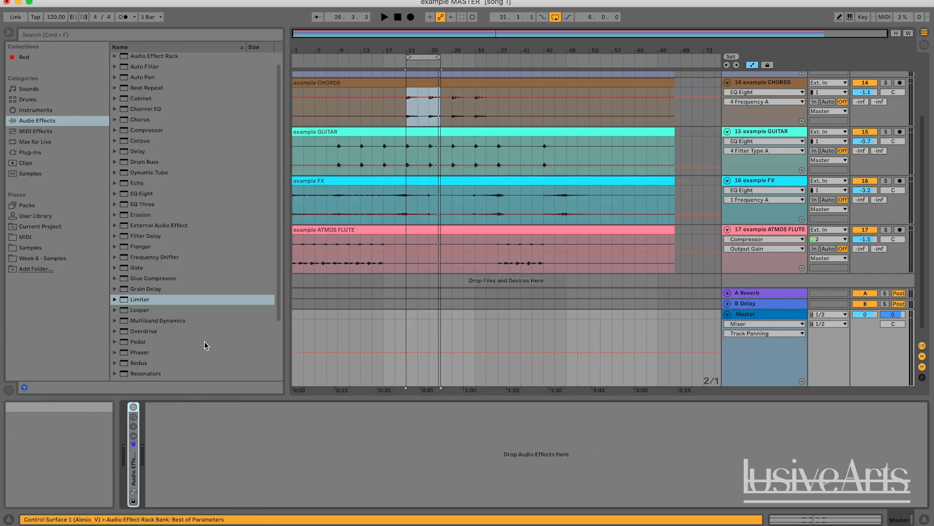
# Step: Add the Multiband Dynamics audio effect to the Master track
pyautogui.scroll(-3, 209, 190)
pyautogui.click(472, 328)
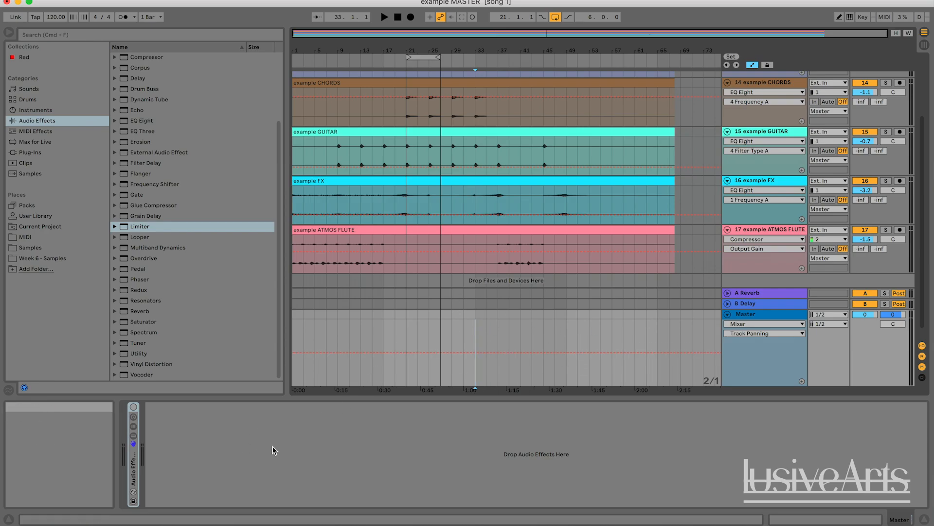
pyautogui.click(139, 249)
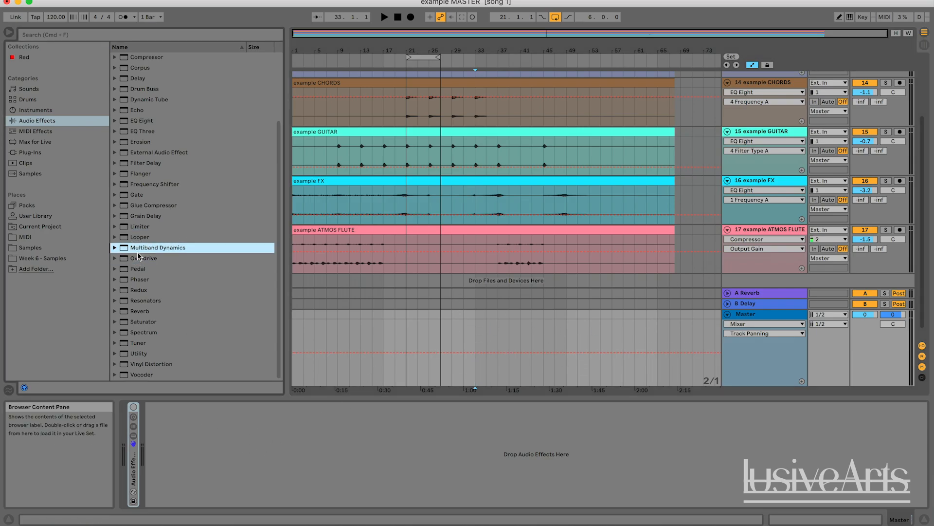
pyautogui.click(777, 134)
pyautogui.scroll(4, 777, 137)
pyautogui.click(774, 119)
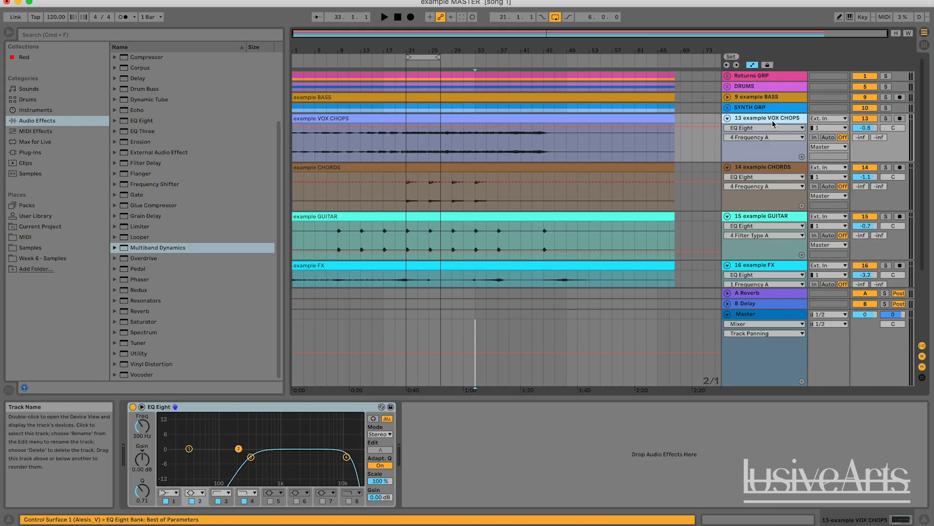
pyautogui.click(748, 316)
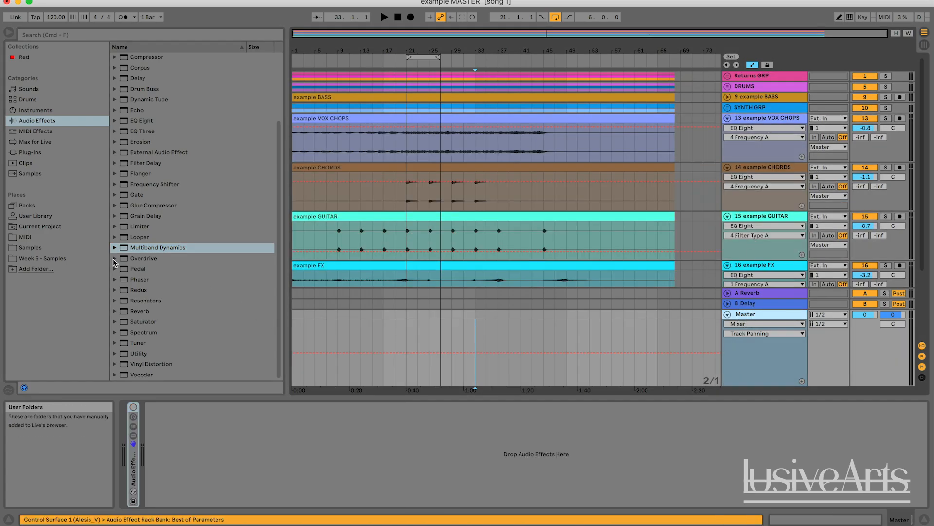
pyautogui.doubleClick(136, 246)
# Step: Play the song from bar 33 and examine the high, mid and low band levels in Multiband Dynamics
pyautogui.press('space')
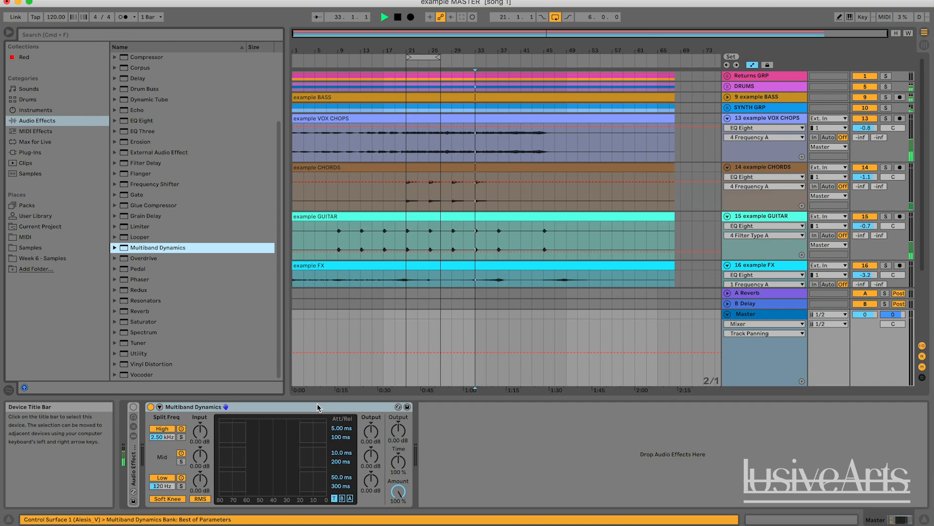
pyautogui.press('space')
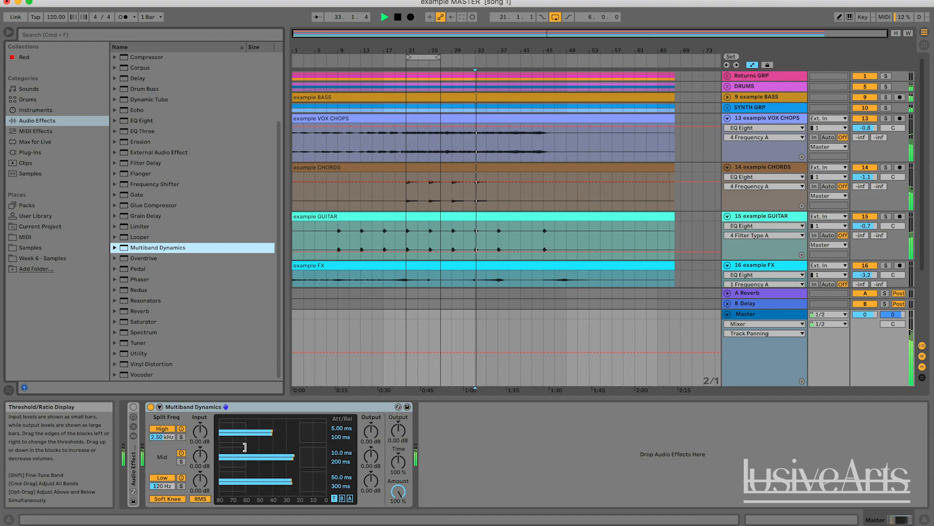
pyautogui.press('space')
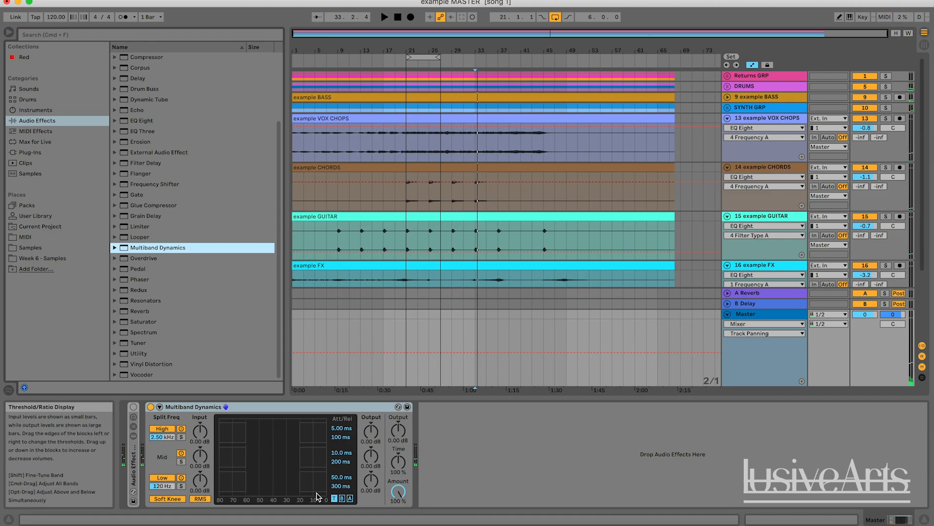
# Step: Set the Multiband Dynamics low-mid crossover to 150 Hz, checking it with short playback
pyautogui.moveTo(162, 485); pyautogui.dragTo(162, 477)
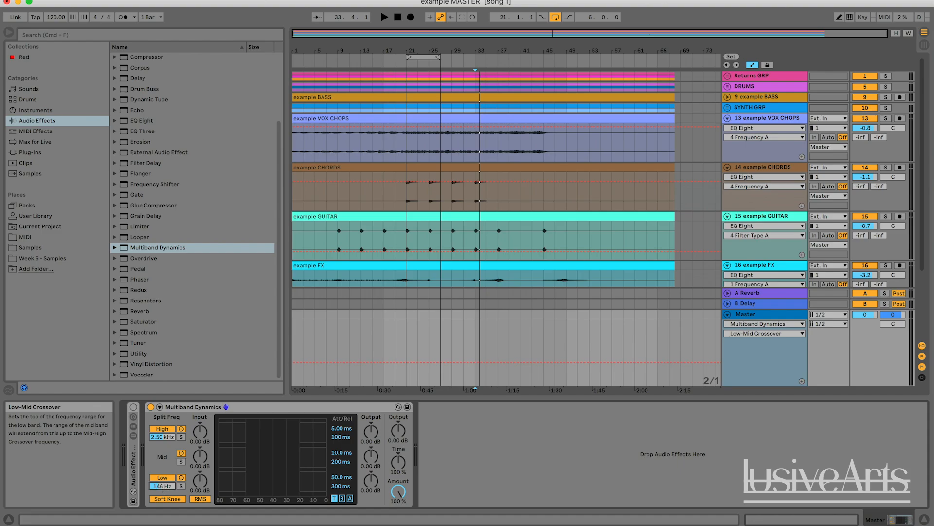
pyautogui.moveTo(162, 486); pyautogui.dragTo(162, 489)
pyautogui.press('space')
pyautogui.moveTo(162, 488); pyautogui.dragTo(162, 484)
pyautogui.press('space')
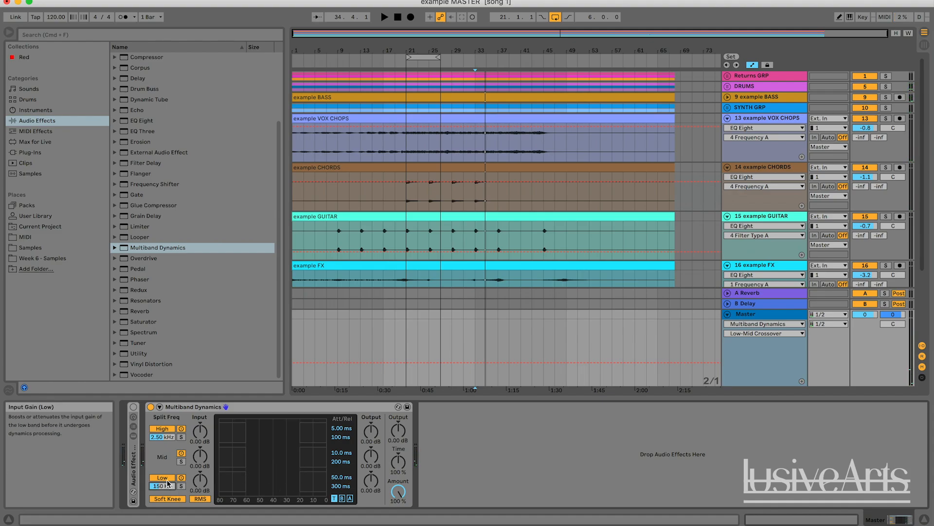
# Step: Play short passages from bar 33 to review the band split around the mid-high crossover
pyautogui.press('space')
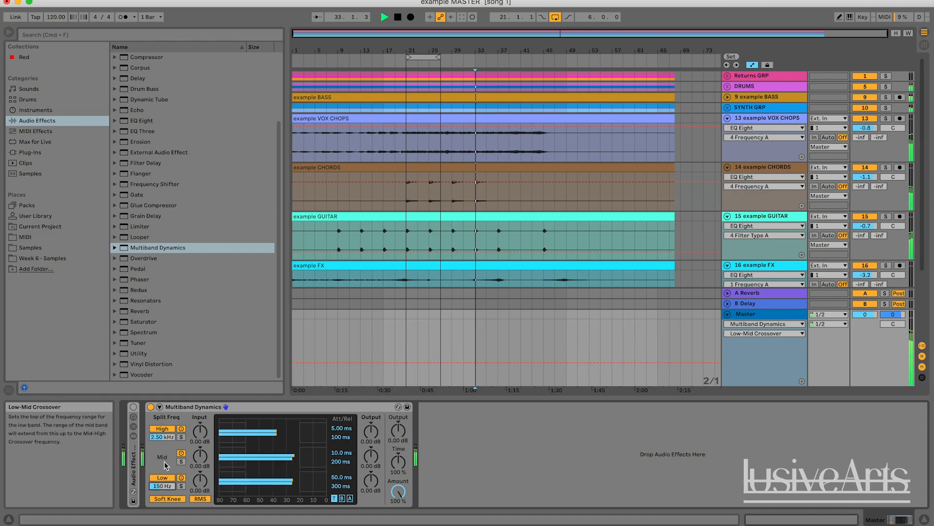
pyautogui.press('space')
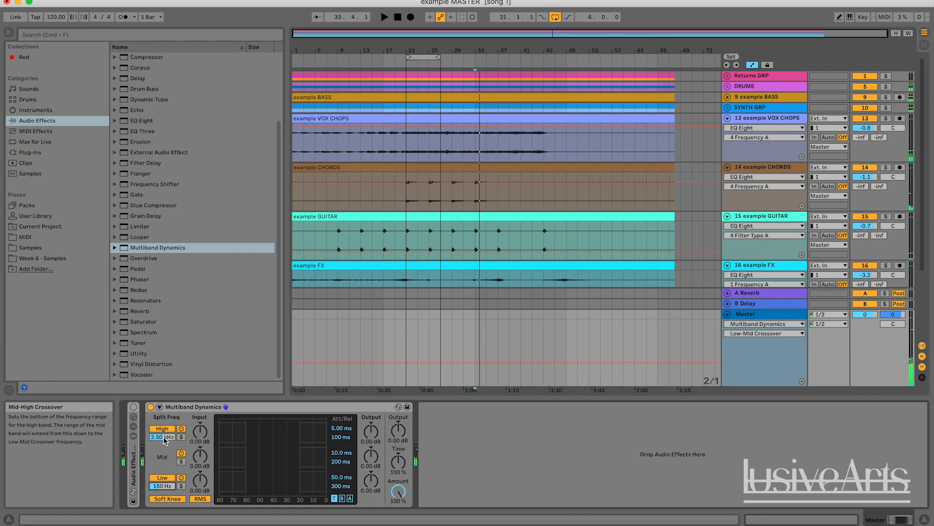
pyautogui.click(161, 437)
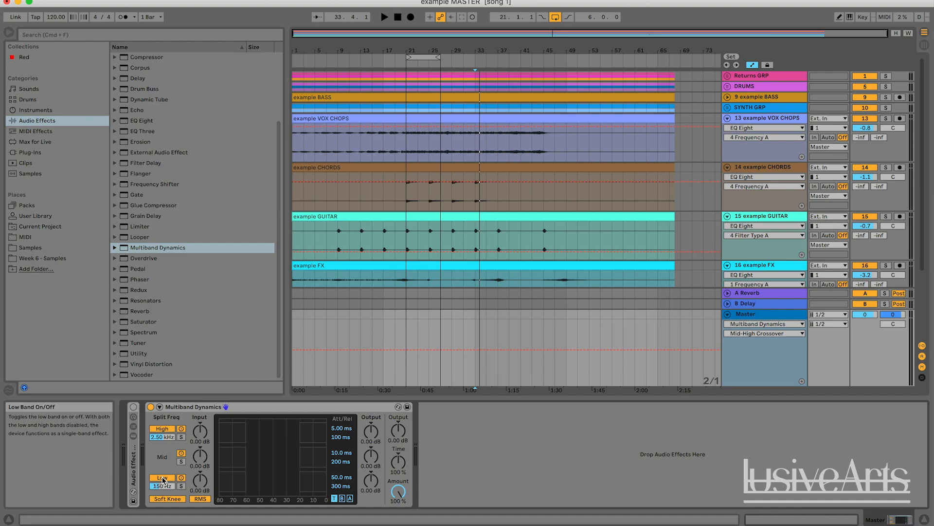
pyautogui.press('space')
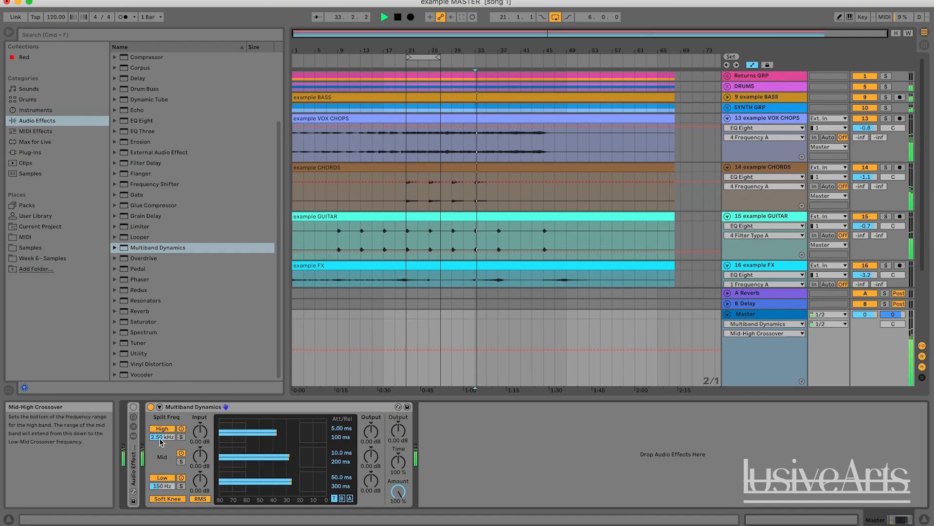
pyautogui.press('space')
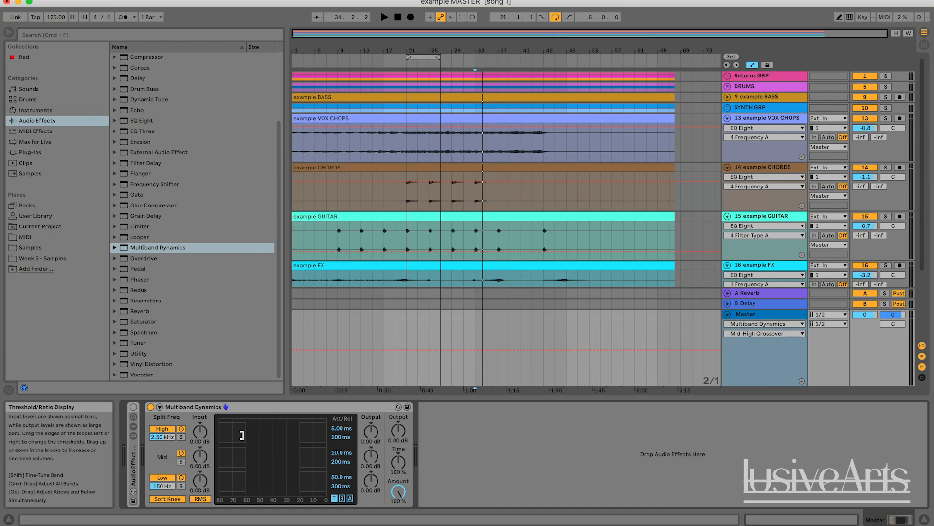
# Step: Apply upward compression to the high band with its lower threshold at about -21 dB, auditioning the band soloed over the loop
pyautogui.press('space')
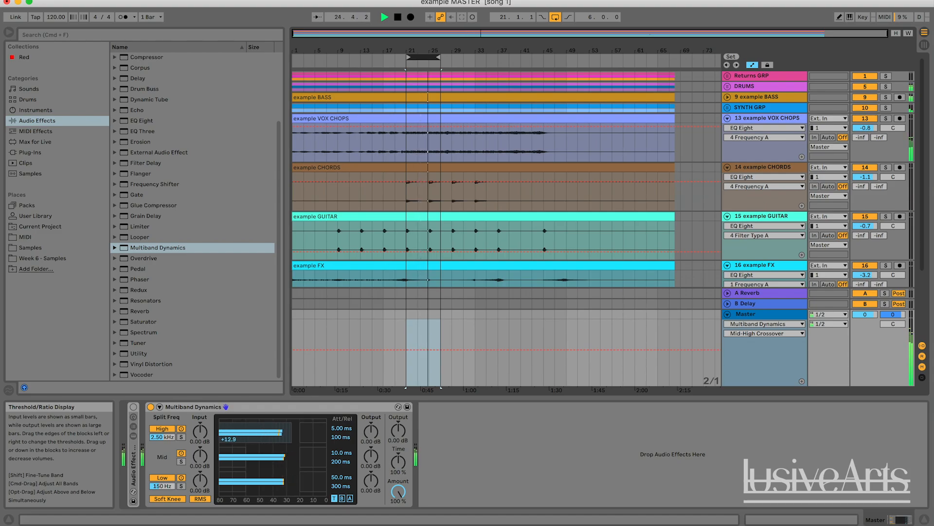
pyautogui.moveTo(289, 427); pyautogui.dragTo(300, 426)
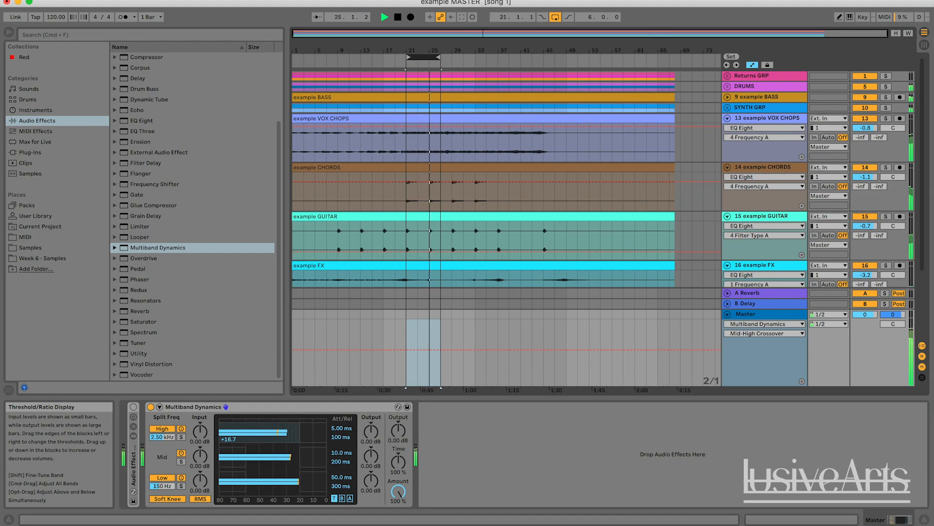
pyautogui.click(181, 437)
pyautogui.moveTo(295, 430)
pyautogui.mouseDown()
pyautogui.moveTo(294, 448)
pyautogui.moveTo(294, 432)
pyautogui.mouseUp()
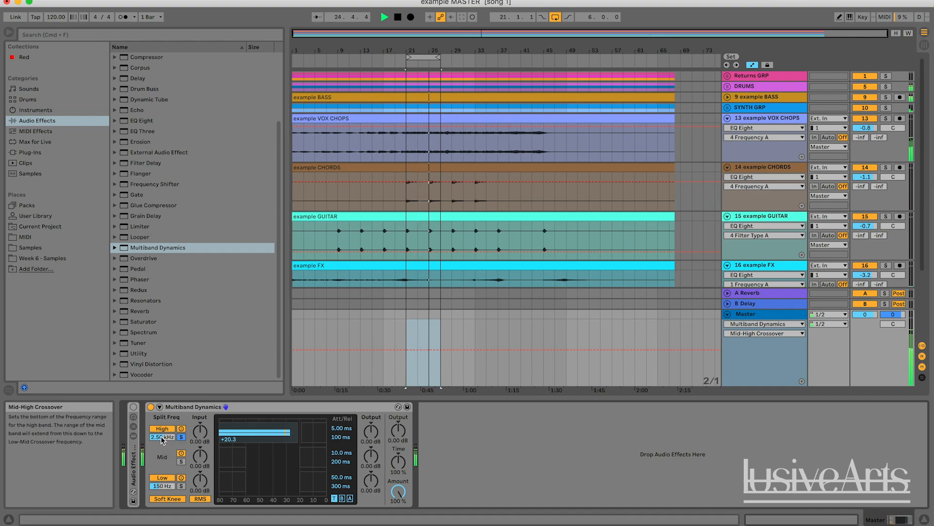
pyautogui.press('space')
# Step: Compare the Multiband Dynamics Amount between 0% and 100% during loop playback
pyautogui.click(400, 491)
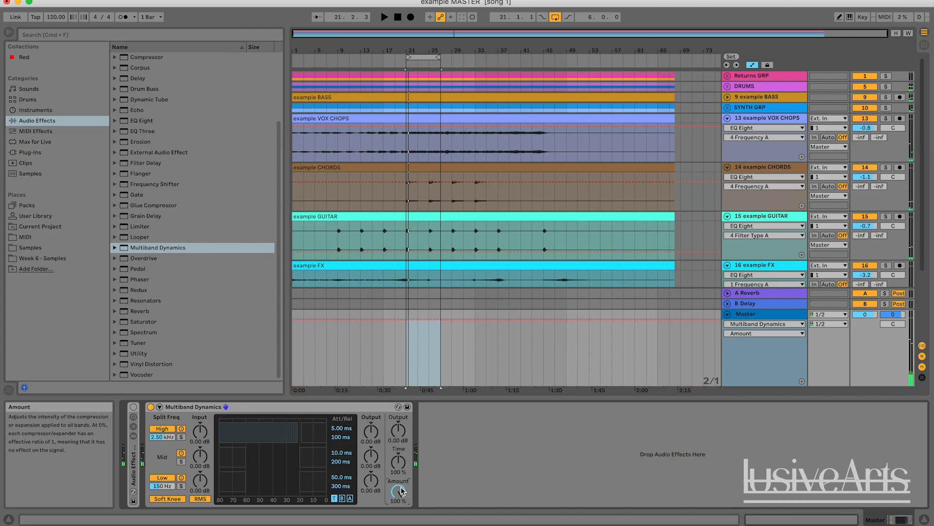
pyautogui.press('space')
pyautogui.moveTo(399, 491)
pyautogui.mouseDown()
pyautogui.moveTo(399, 518)
pyautogui.moveTo(400, 485)
pyautogui.mouseUp()
pyautogui.press('space')
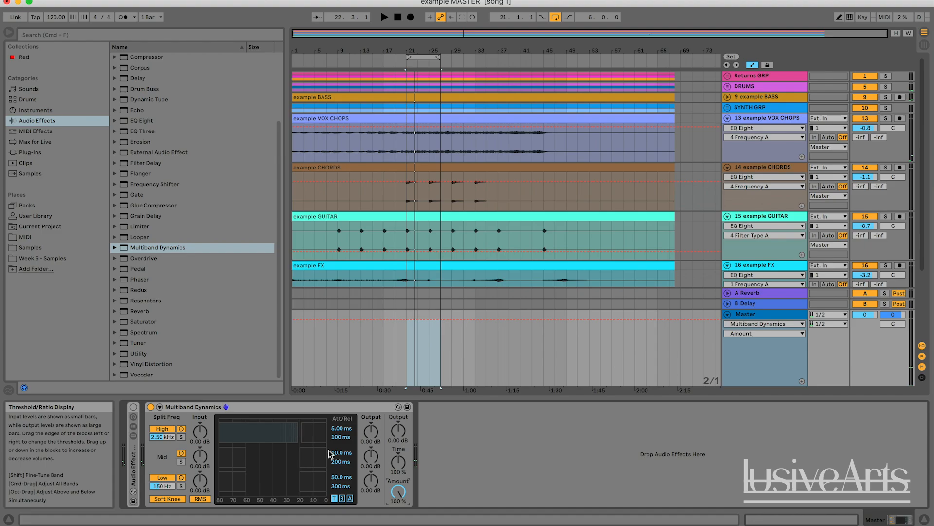
pyautogui.press('space')
pyautogui.moveTo(398, 492)
pyautogui.mouseDown()
pyautogui.moveTo(398, 523)
pyautogui.moveTo(398, 492)
pyautogui.mouseUp()
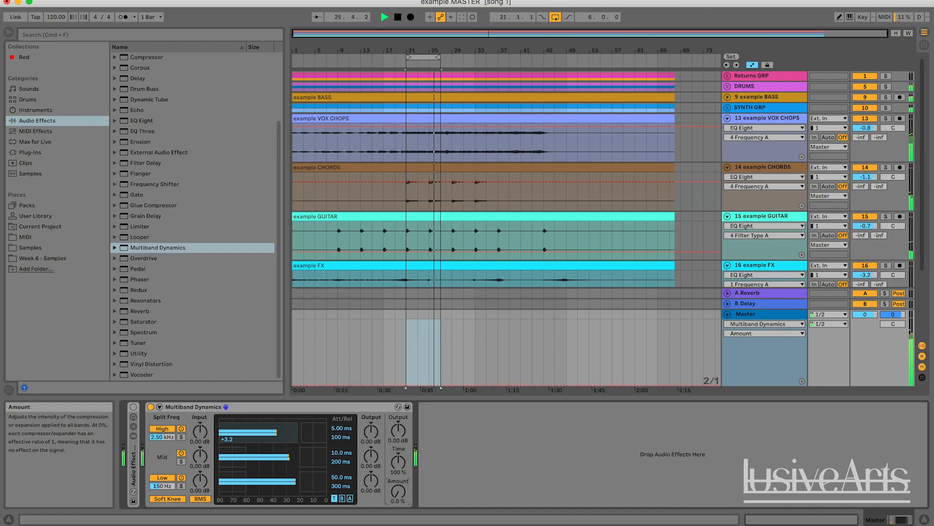
pyautogui.press('space')
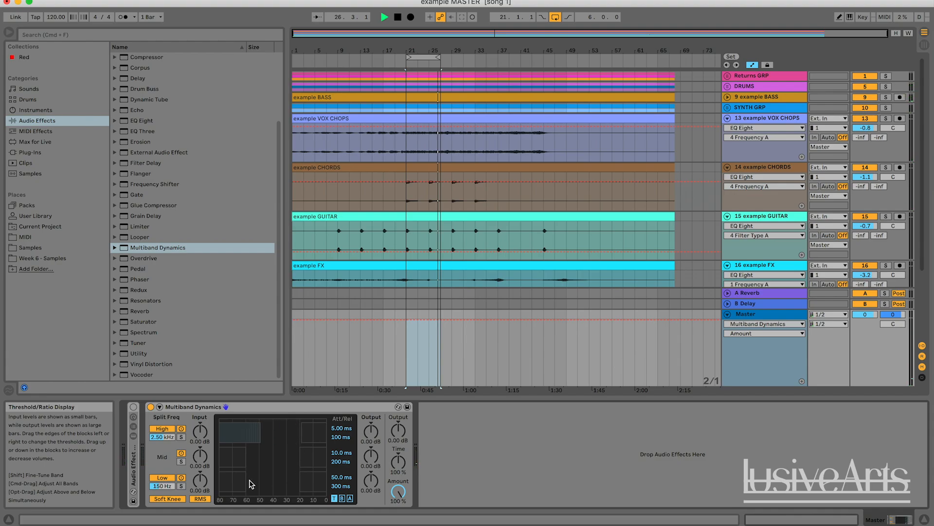
# Step: Apply upward compression to the low band during loop playback, pushing its lower threshold nearly to 0 dB before pulling it back
pyautogui.press('space')
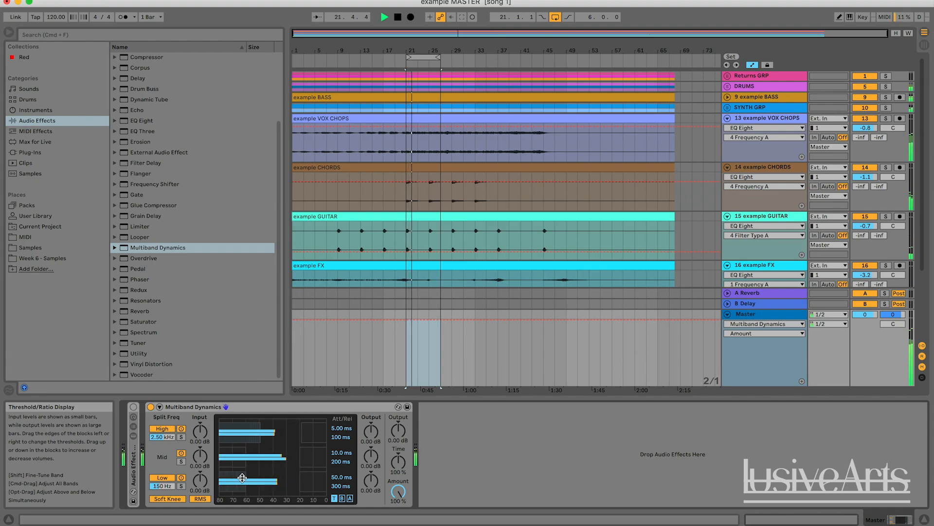
pyautogui.moveTo(246, 478); pyautogui.dragTo(243, 455)
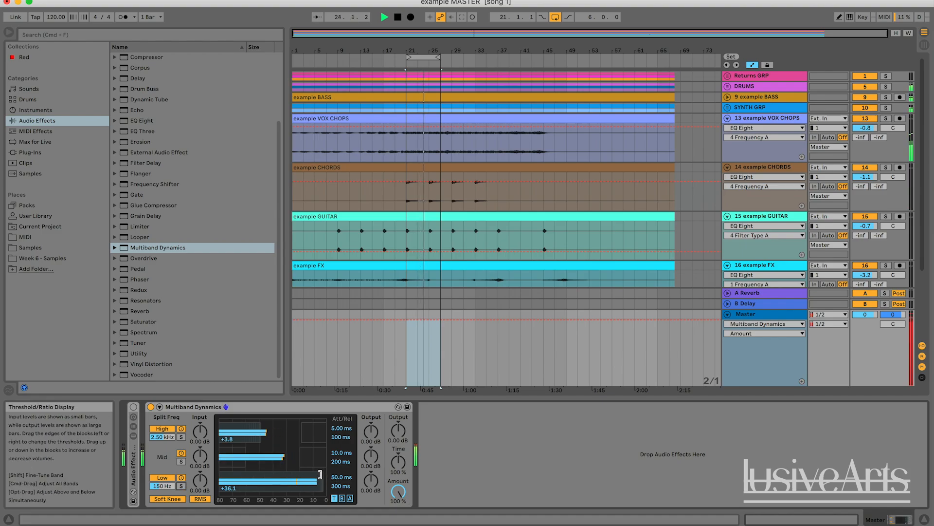
pyautogui.moveTo(320, 475)
pyautogui.mouseDown()
pyautogui.moveTo(302, 474)
pyautogui.moveTo(321, 478)
pyautogui.moveTo(311, 478)
pyautogui.mouseUp()
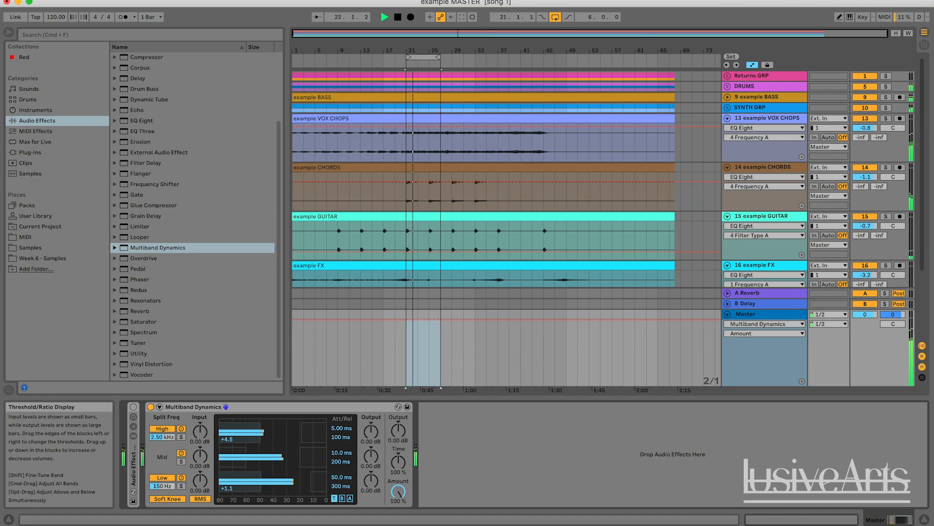
pyautogui.press('space')
pyautogui.press('space')
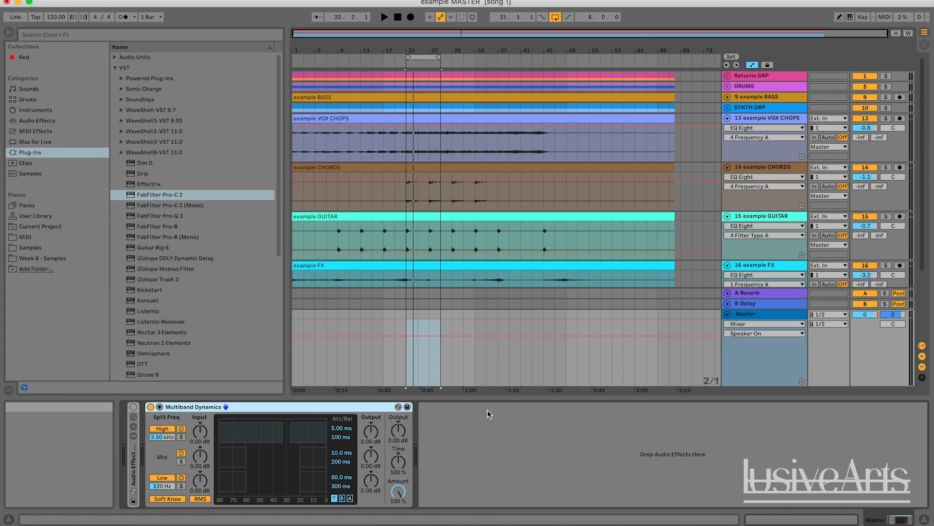
# Step: Delete Multiband Dynamics from the Master track and browse the VST plug-in list
pyautogui.scroll(-10, 203, 313)
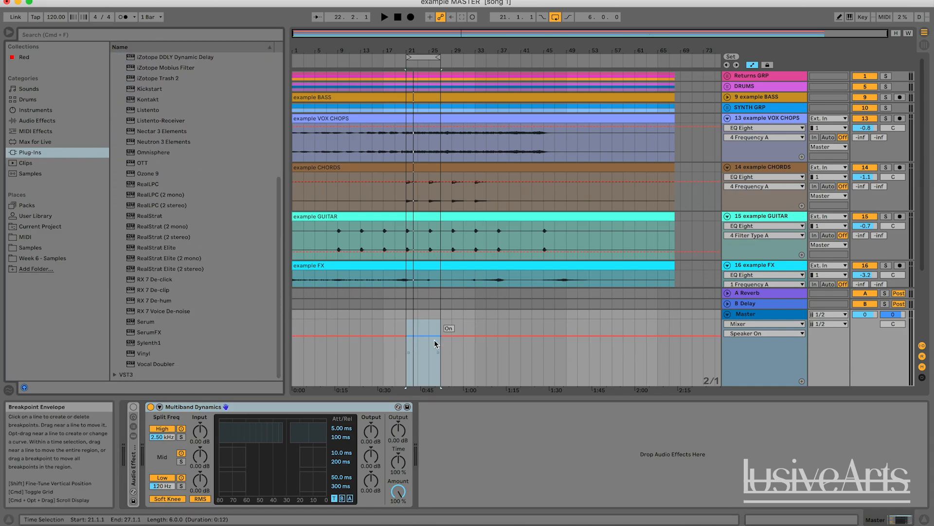
pyautogui.click(546, 347)
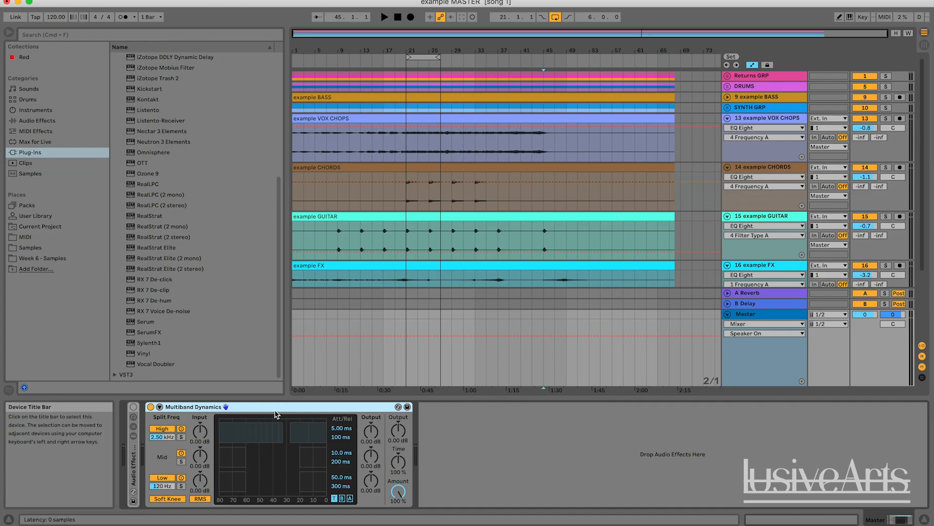
pyautogui.press('Delete')
pyautogui.scroll(5, 221, 210)
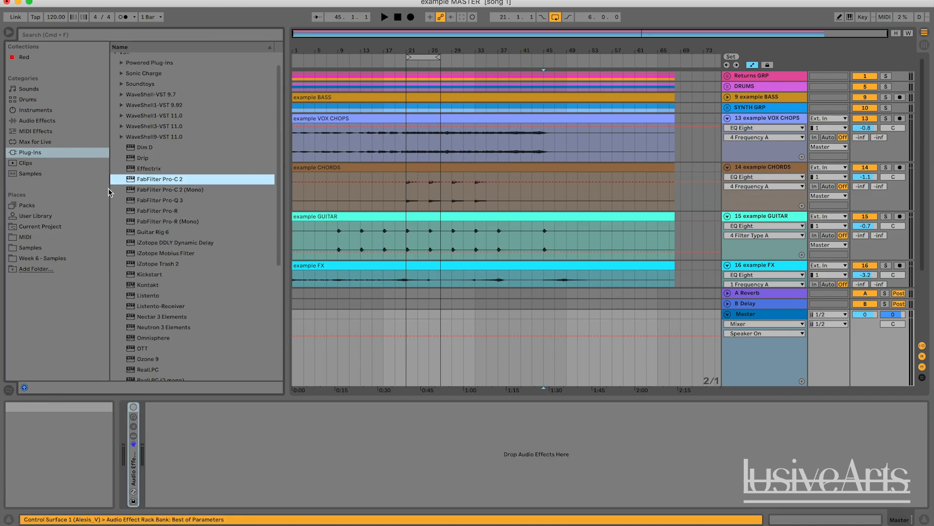
# Step: Solo the example VOX CHOPS track, turn off its EQ Eight and audition the loop
pyautogui.click(37, 120)
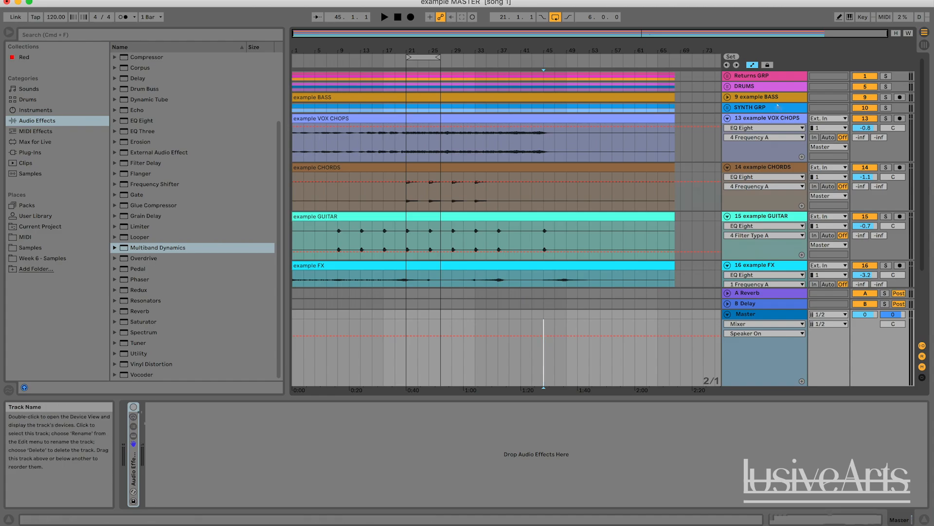
pyautogui.click(774, 118)
pyautogui.click(886, 119)
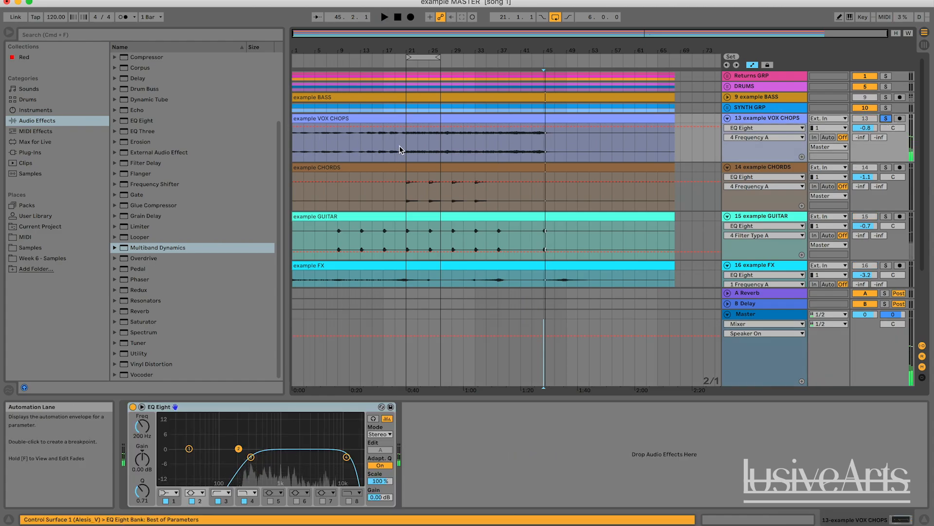
pyautogui.click(132, 407)
pyautogui.press('space')
pyautogui.press('space')
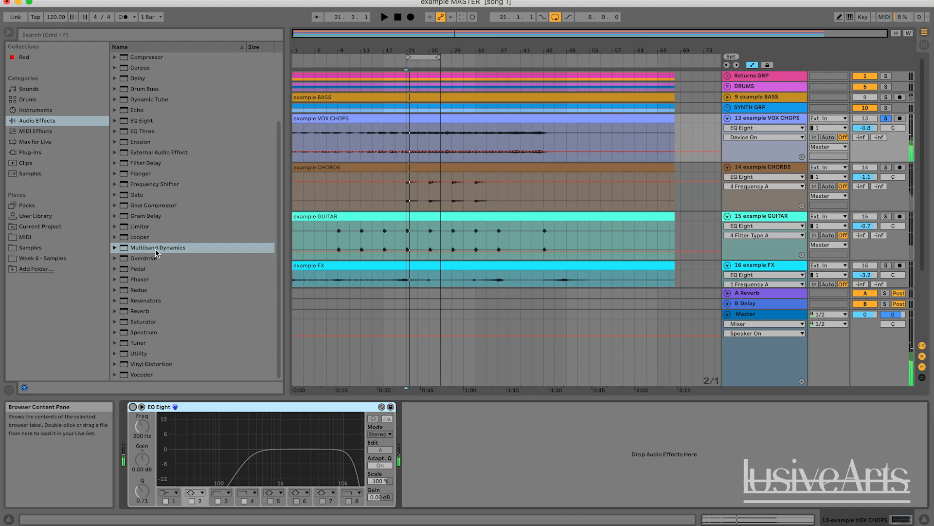
# Step: Add the OTT preset of Multiband Dynamics after EQ Eight on the example VOX CHOPS track
pyautogui.click(115, 248)
pyautogui.scroll(-1, 156, 297)
pyautogui.click(148, 306)
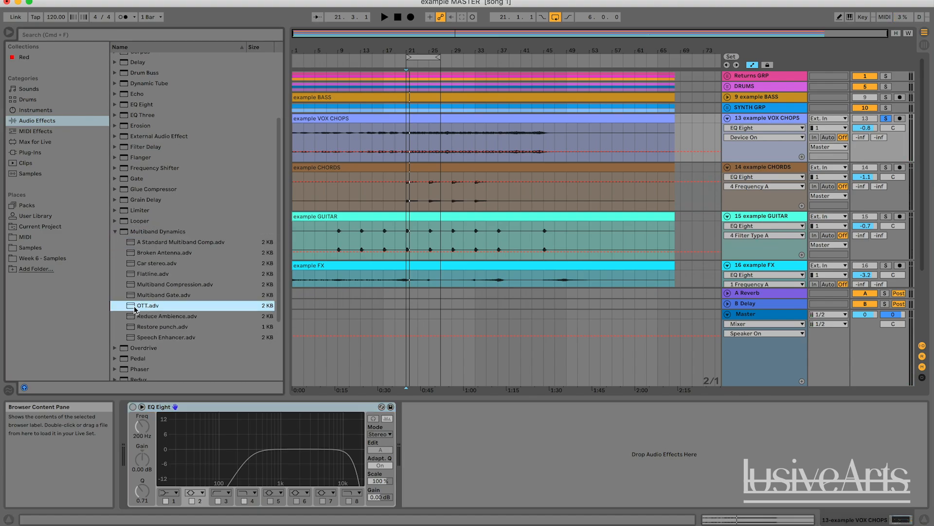
pyautogui.moveTo(145, 307); pyautogui.dragTo(440, 450)
pyautogui.click(159, 307)
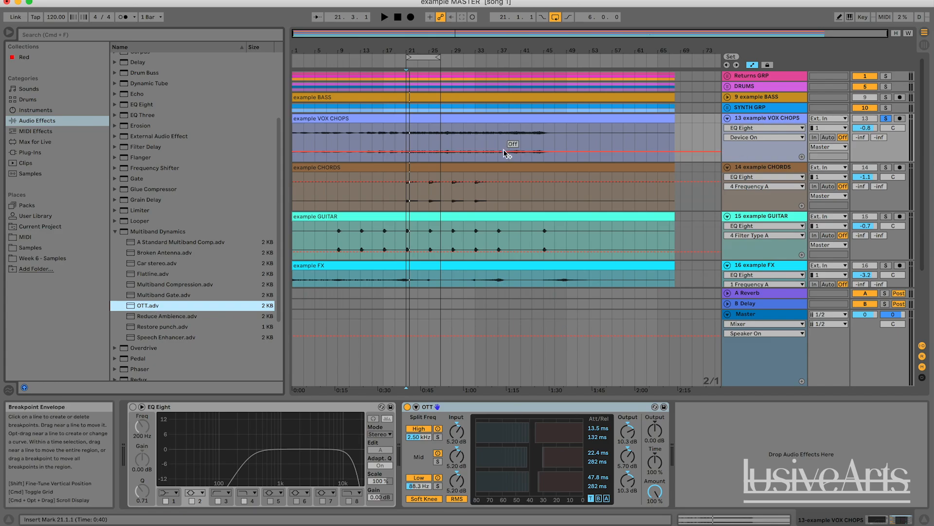
# Step: Compare the soloed vocal chops with OTT bypassed and active during loop playback
pyautogui.click(407, 407)
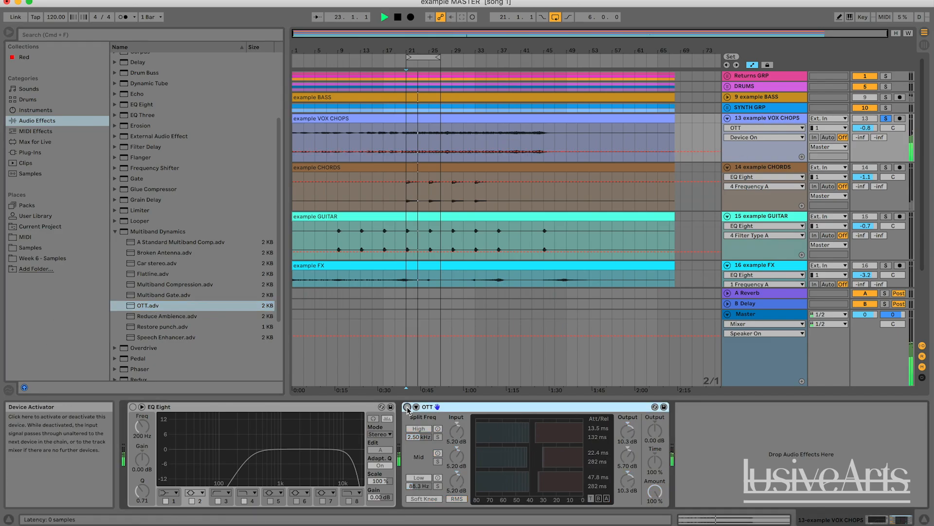
pyautogui.press('space')
pyautogui.click(407, 406)
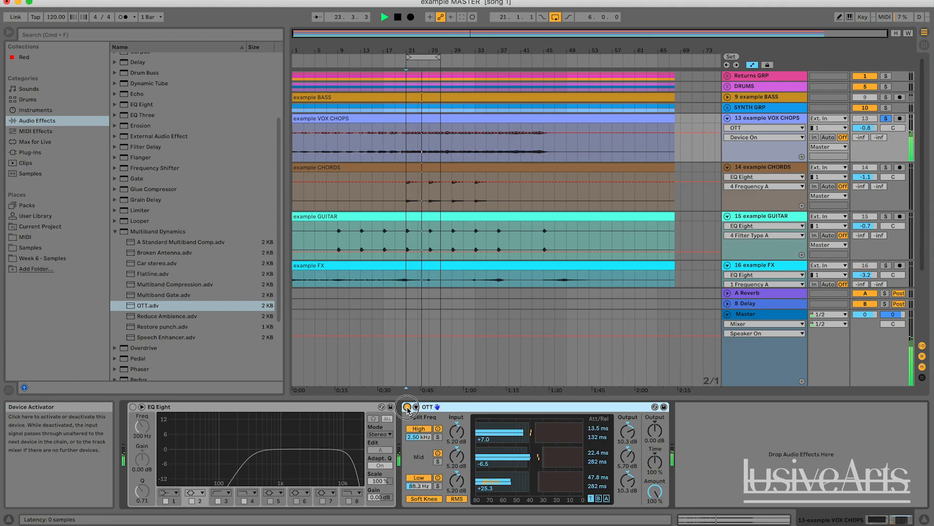
pyautogui.click(408, 407)
pyautogui.click(408, 406)
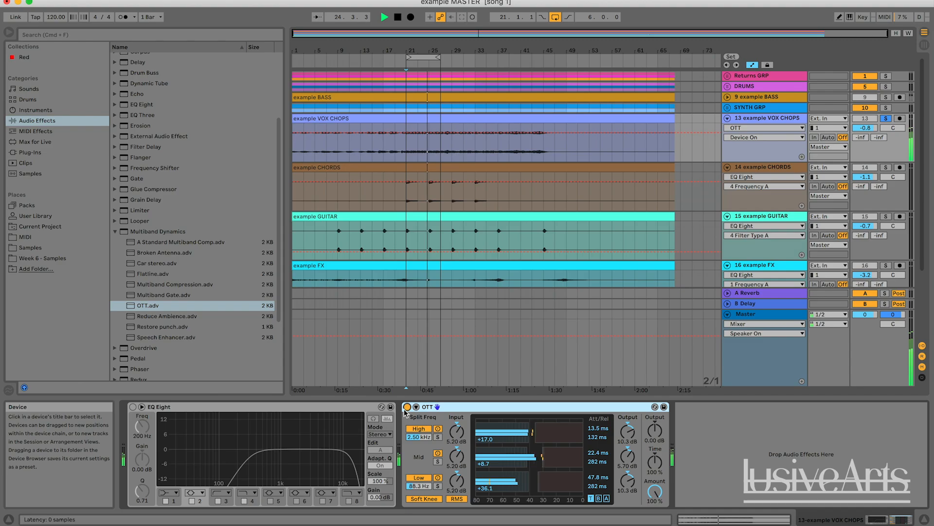
pyautogui.click(407, 407)
pyautogui.click(407, 406)
pyautogui.press('space')
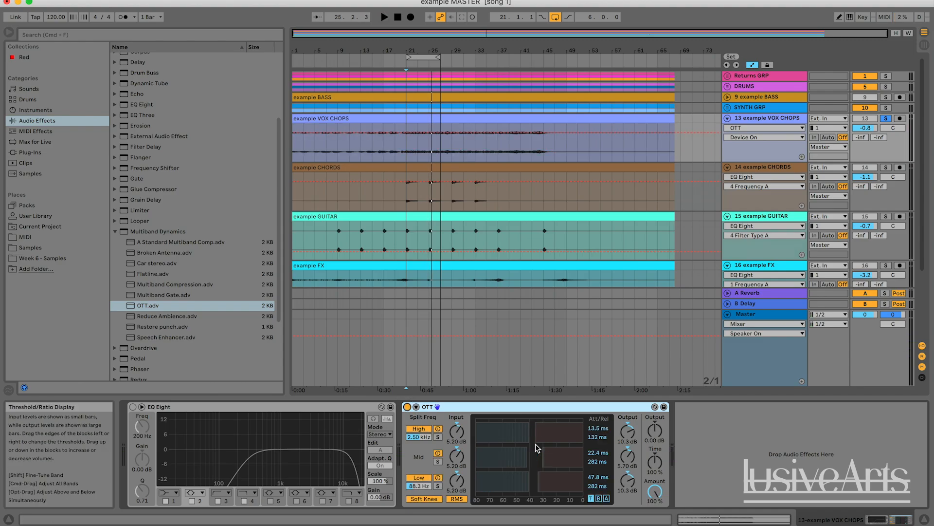
# Step: Audition short passages of the vocal chops loop with OTT kept active
pyautogui.press('space')
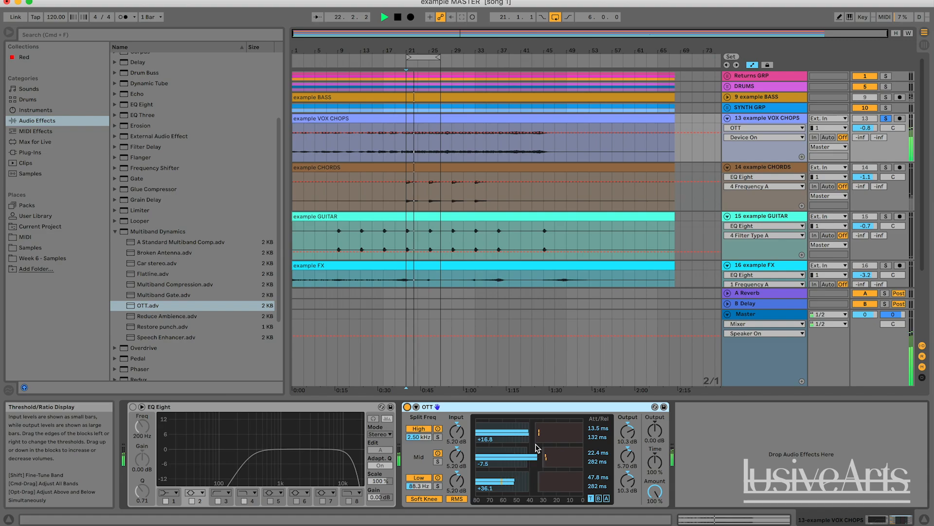
pyautogui.press('space')
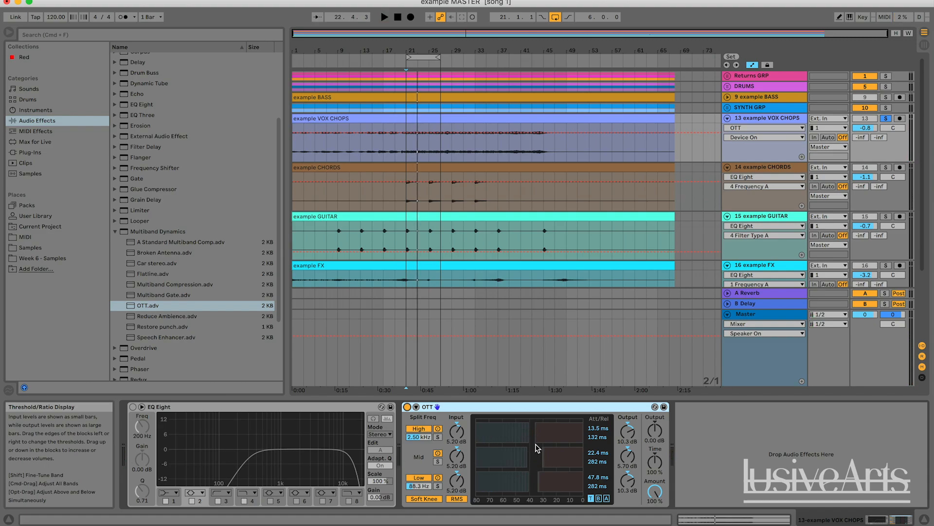
pyautogui.press('space')
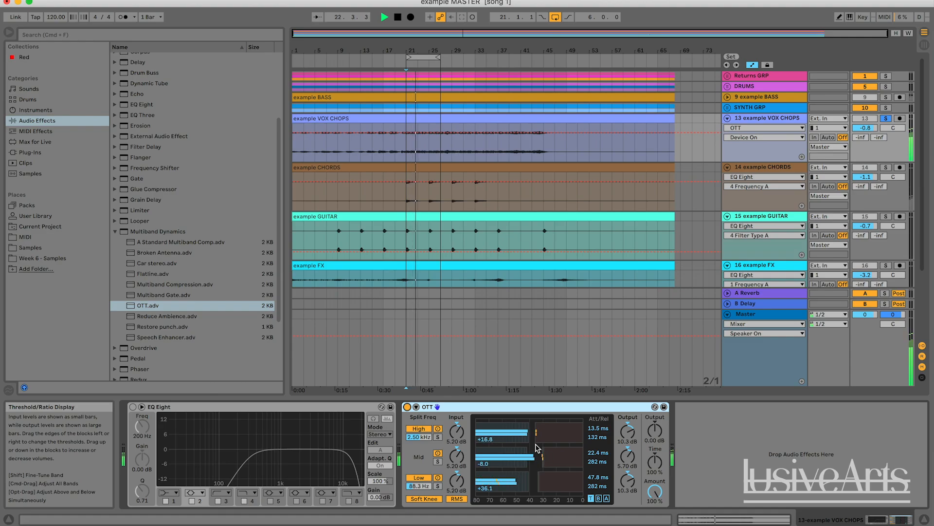
pyautogui.press('space')
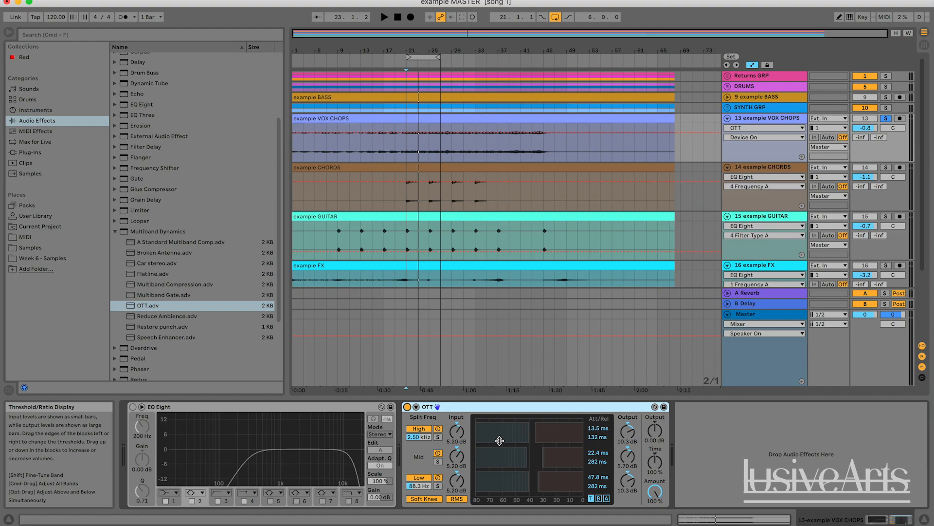
pyautogui.press('space')
pyautogui.press('space')
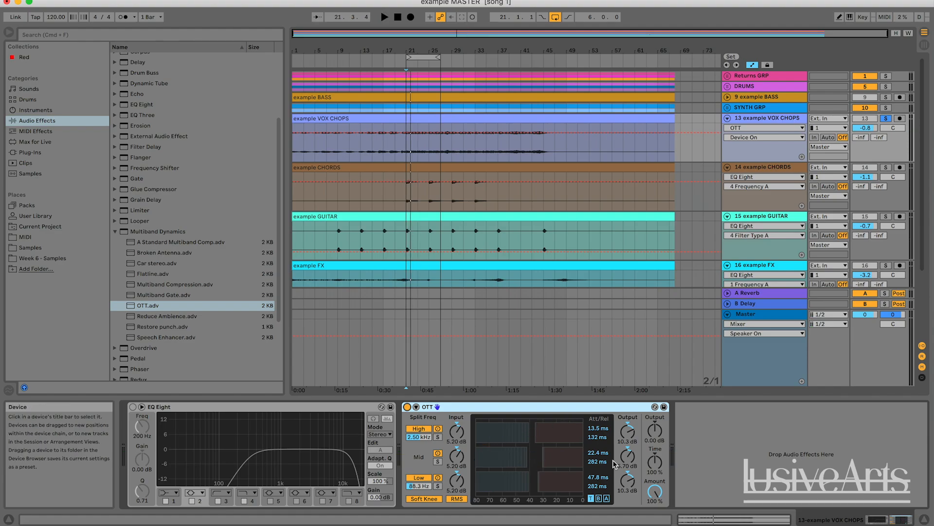
# Step: Set the OTT Amount to 96% during loop playback and delete OTT from the vocal chops track
pyautogui.press('space')
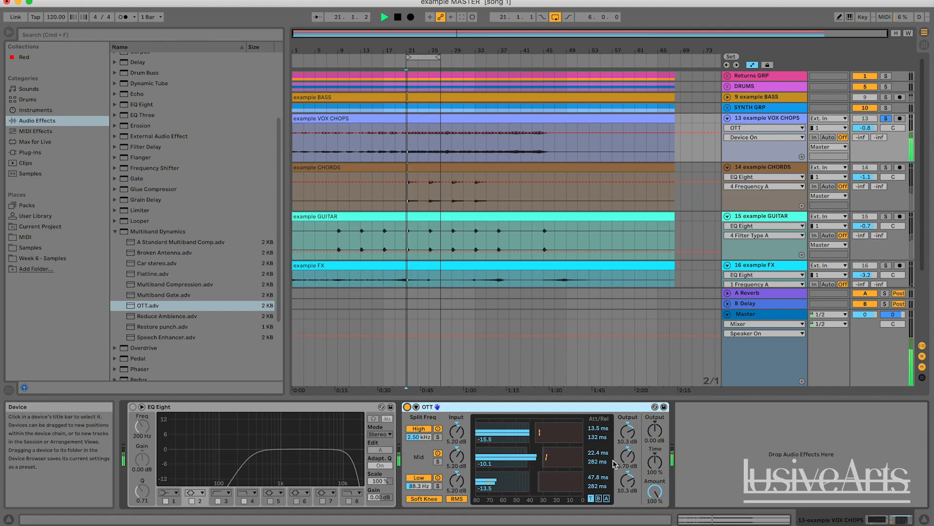
pyautogui.moveTo(655, 491)
pyautogui.mouseDown()
pyautogui.moveTo(655, 521)
pyautogui.moveTo(655, 438)
pyautogui.moveTo(655, 515)
pyautogui.moveTo(655, 494)
pyautogui.mouseUp()
pyautogui.press('space')
pyautogui.click(557, 408)
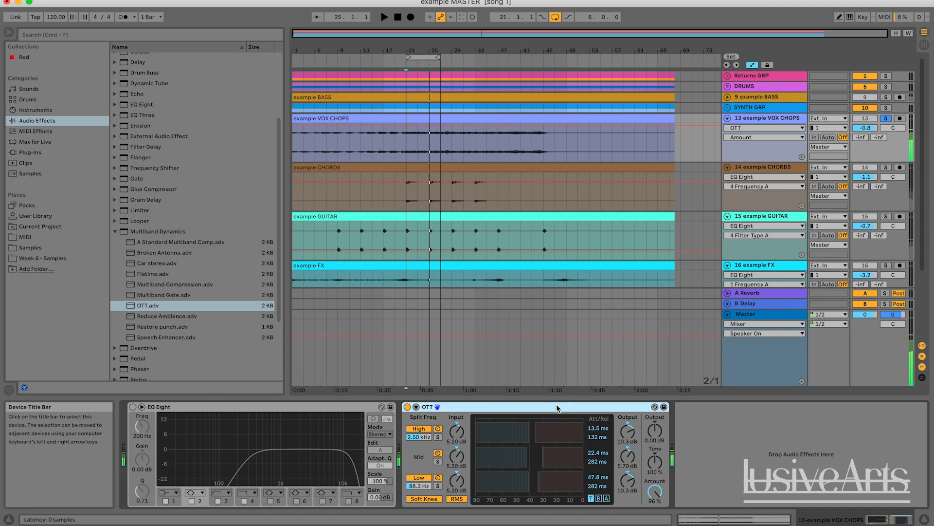
pyautogui.press('Delete')
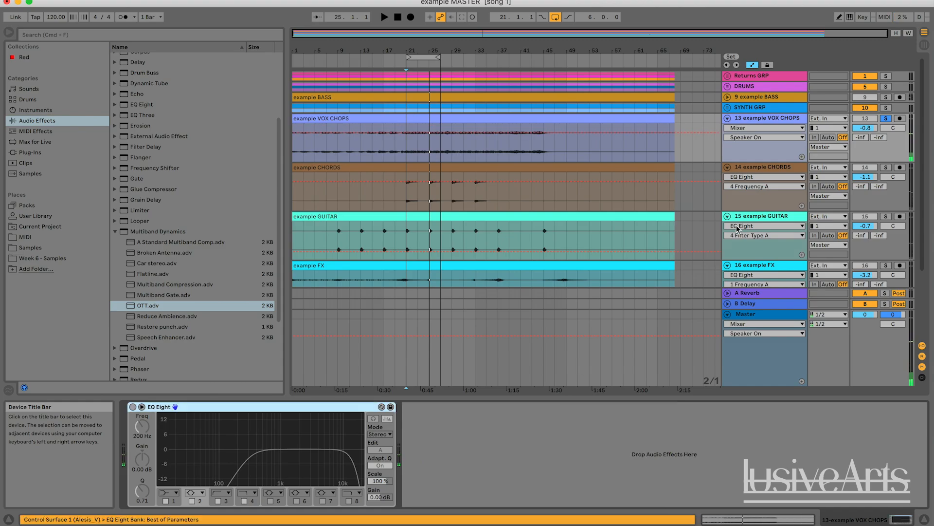
# Step: Move the solo from example VOX CHOPS to SYNTH GRP and audition the synth loop
pyautogui.click(885, 119)
pyautogui.scroll(-3, 886, 121)
pyautogui.scroll(3, 885, 112)
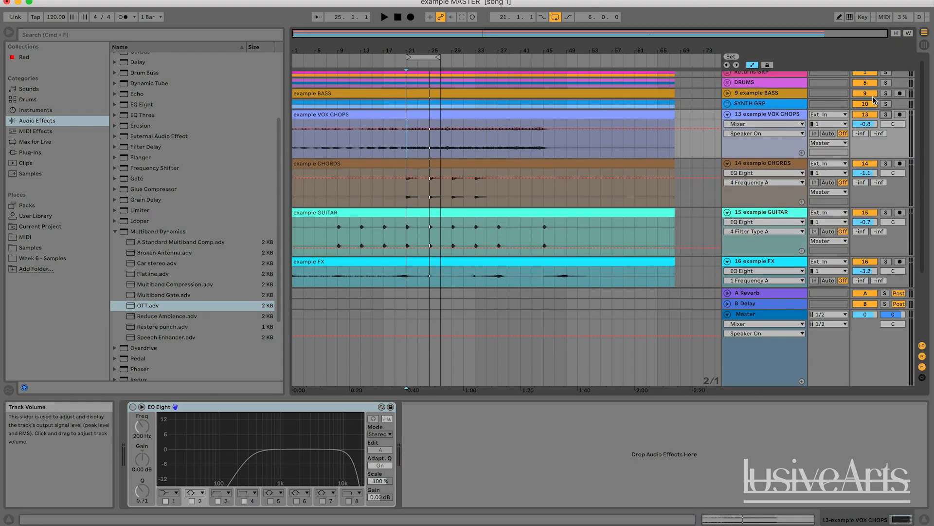
pyautogui.click(885, 102)
pyautogui.press('space')
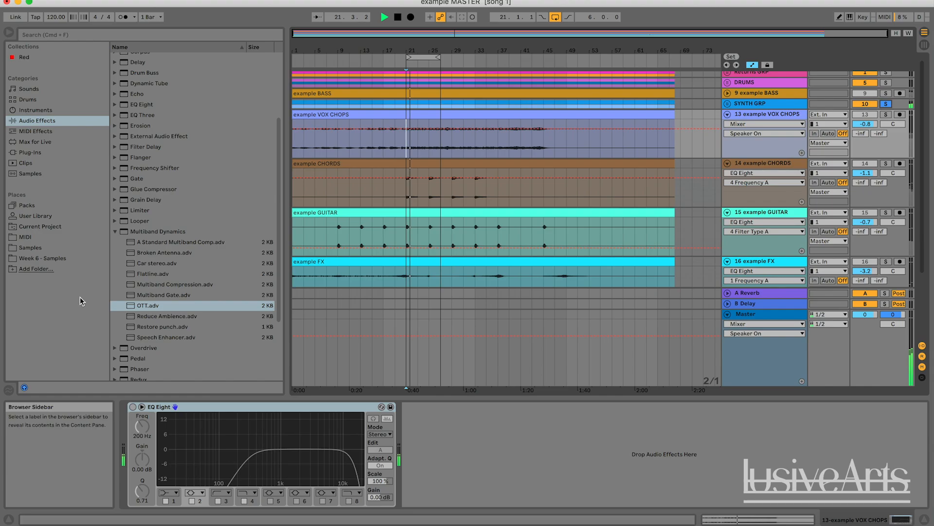
pyautogui.press('space')
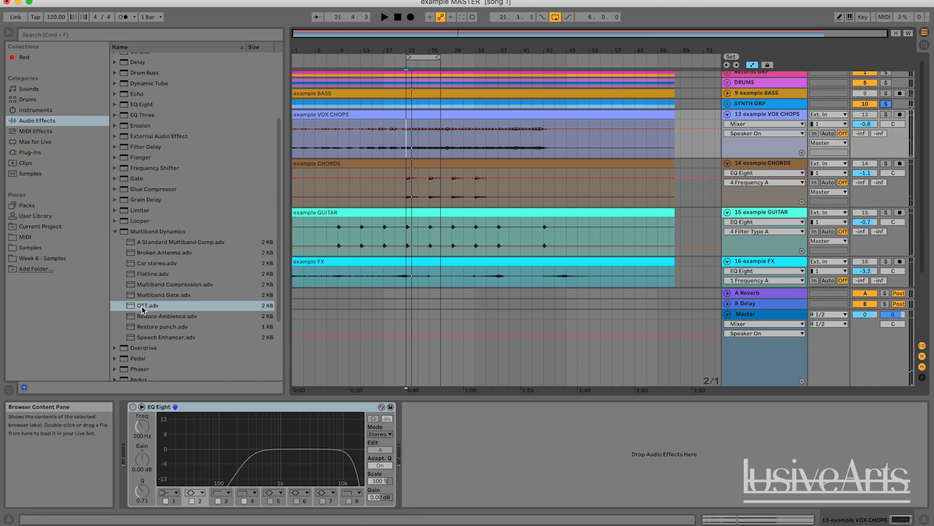
# Step: Add the OTT preset to SYNTH GRP and compare it bypassed and active during loop playback
pyautogui.moveTo(141, 307); pyautogui.dragTo(741, 108)
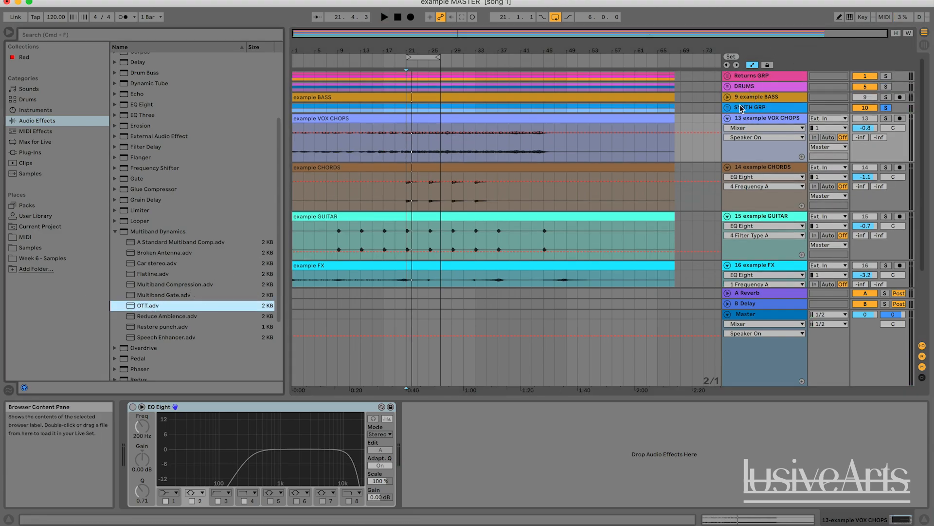
pyautogui.press('space')
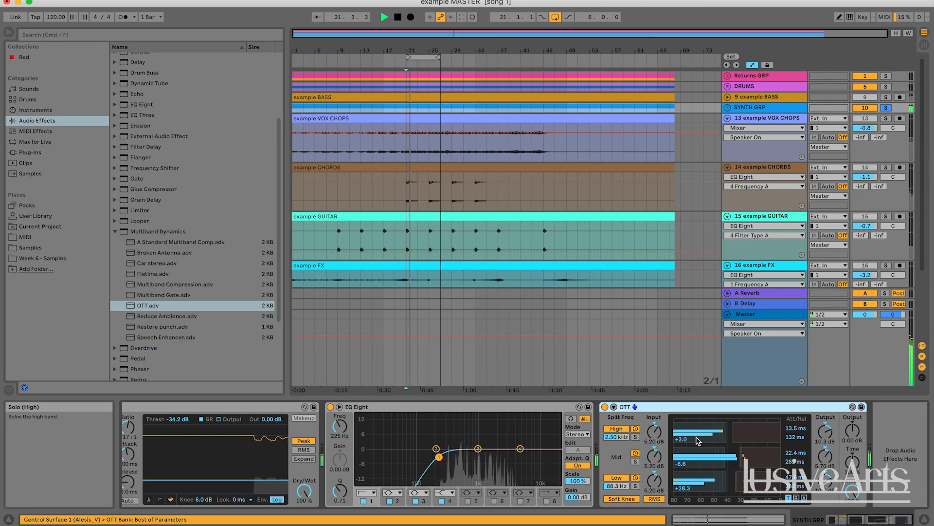
pyautogui.click(605, 408)
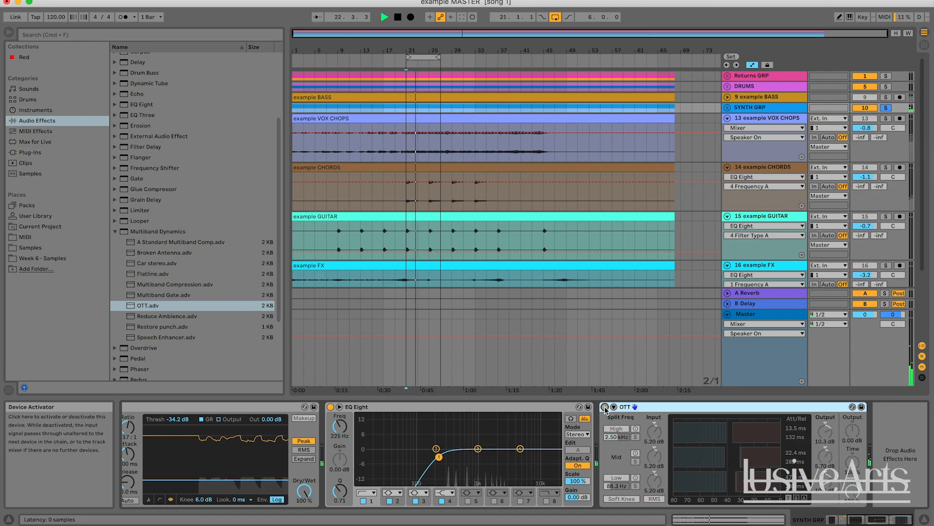
pyautogui.click(604, 408)
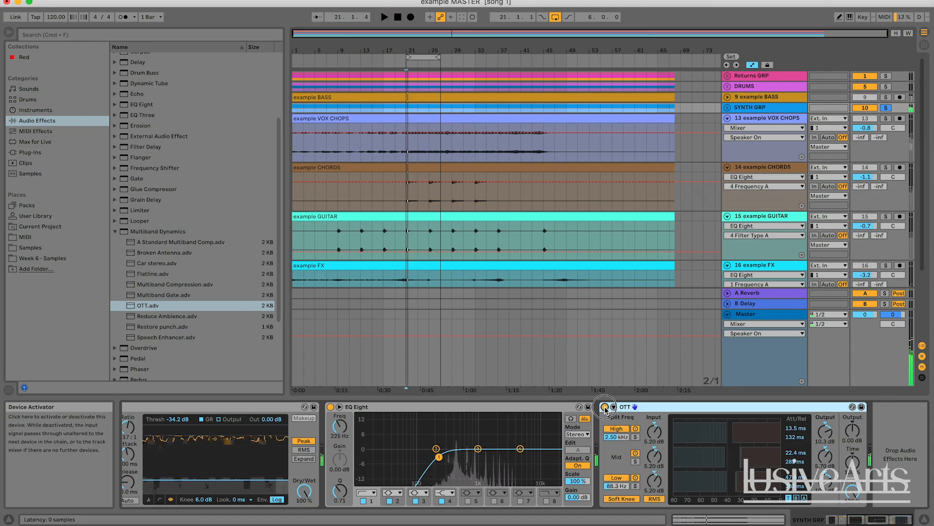
pyautogui.click(605, 407)
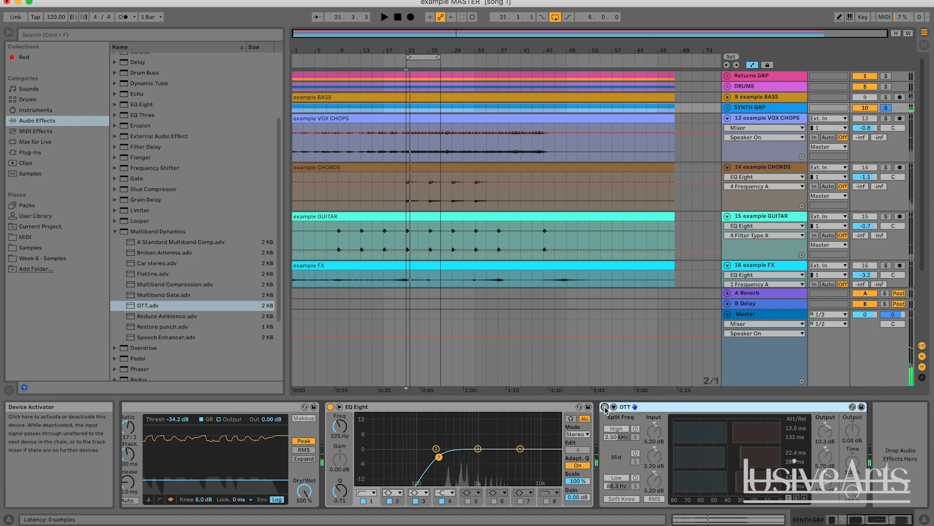
pyautogui.click(605, 407)
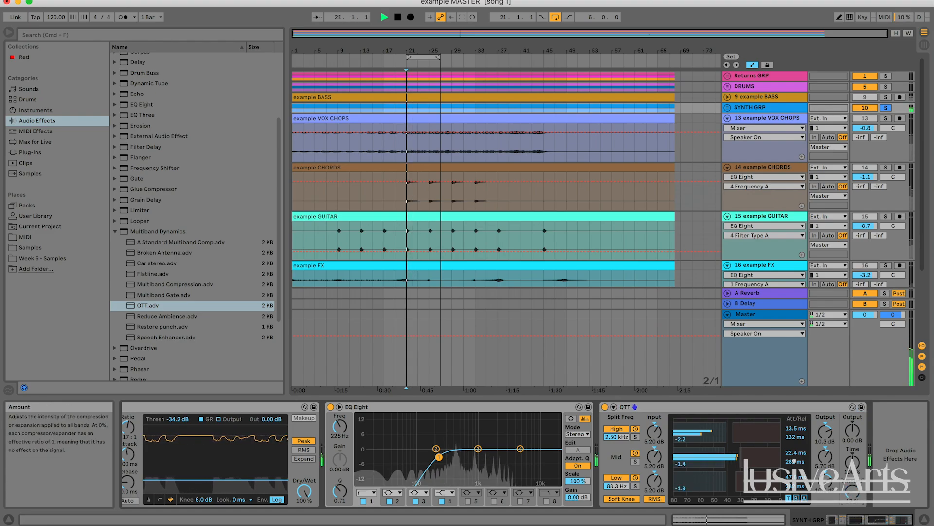
# Step: Delete OTT from the end of the SYNTH GRP device chain and stop playback
pyautogui.click(710, 412)
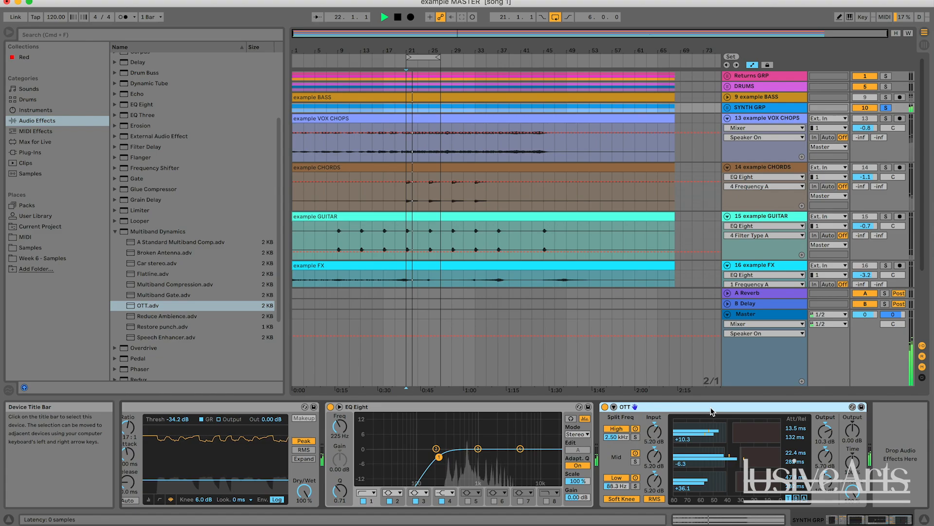
pyautogui.press('Delete')
pyautogui.press('space')
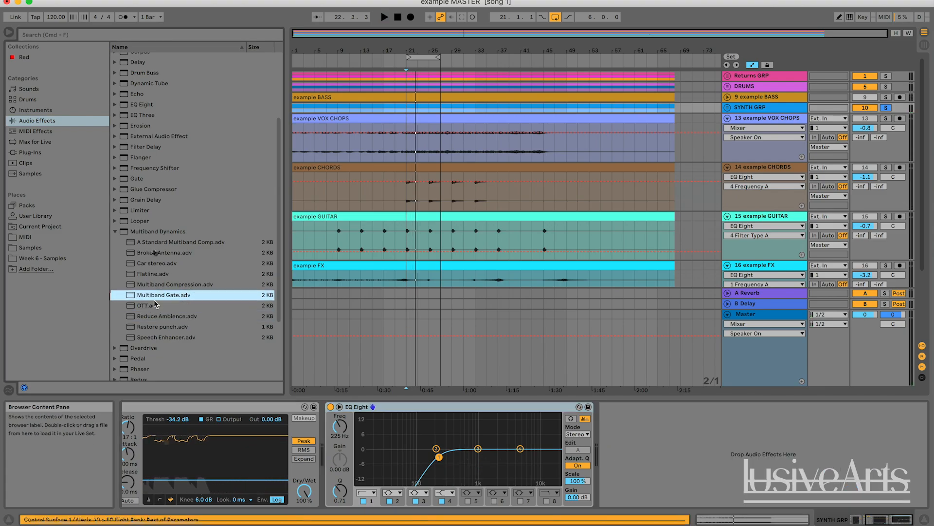
# Step: Examine where the OTT preset sits among the Multiband Dynamics presets, and collapse the preset list
pyautogui.click(116, 231)
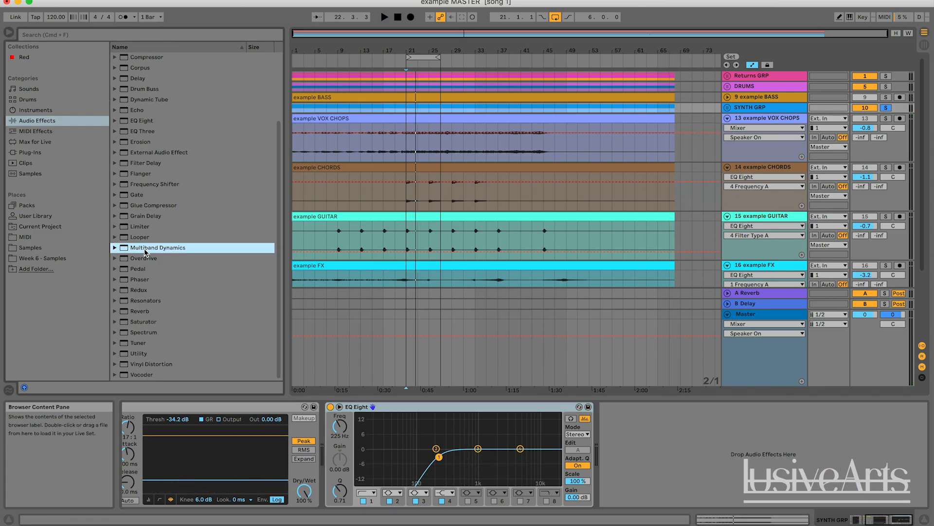
pyautogui.click(115, 247)
pyautogui.click(116, 247)
pyautogui.click(115, 247)
pyautogui.click(163, 323)
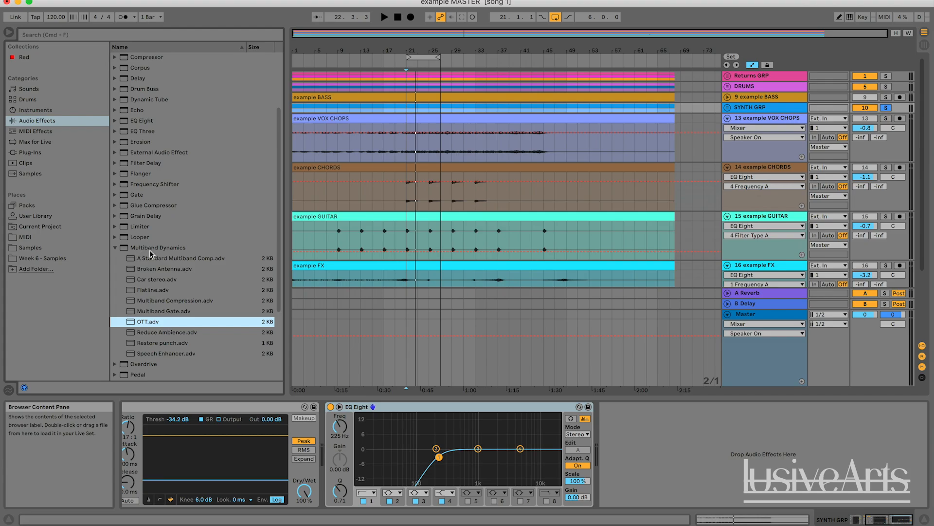
pyautogui.press('Left')
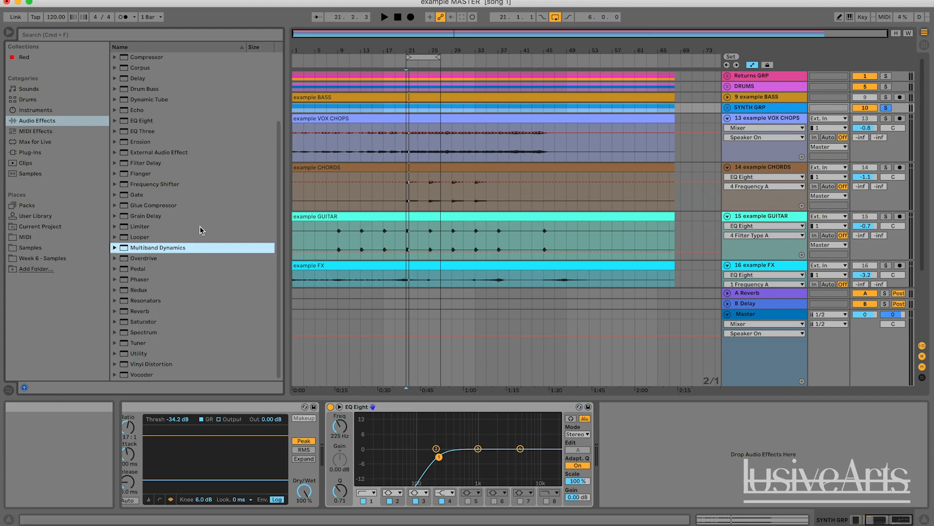
# Step: Show the Master track's device chain and select Multiband Dynamics among the audio effects
pyautogui.click(772, 313)
pyautogui.click(264, 436)
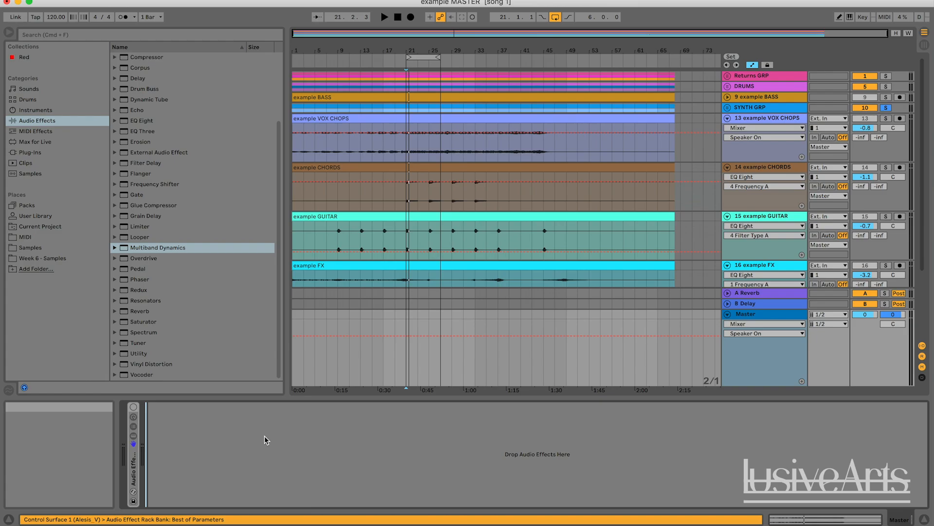
pyautogui.click(271, 246)
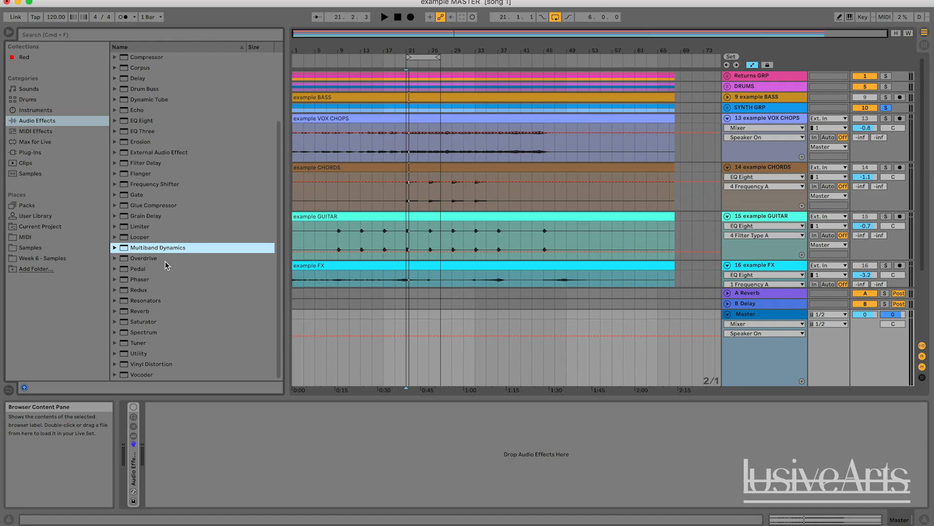